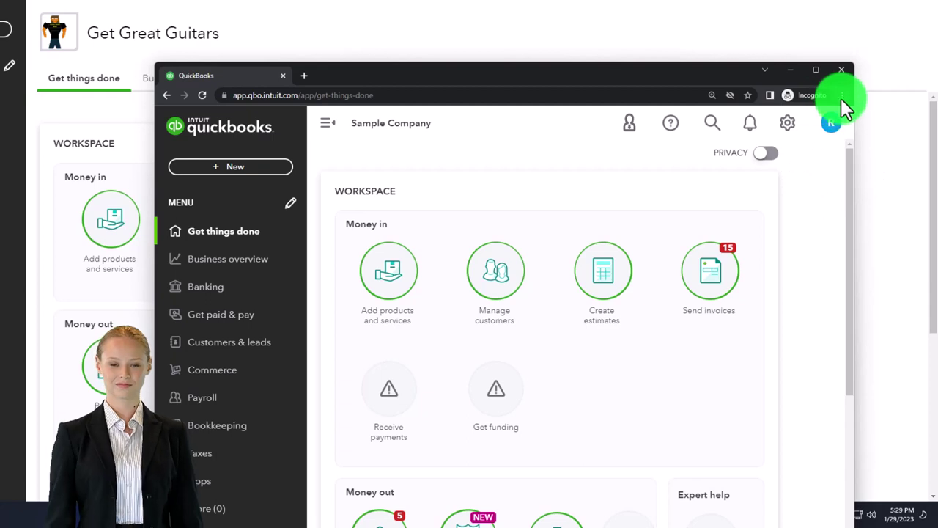
Check the browser zoom level and the company view setting in the Sample Company window.
left_click(842, 96)
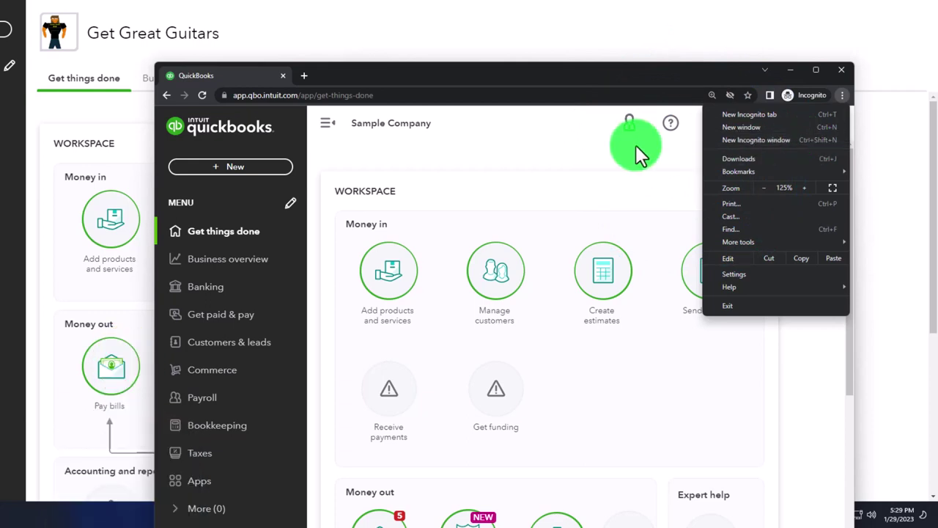
left_click(417, 150)
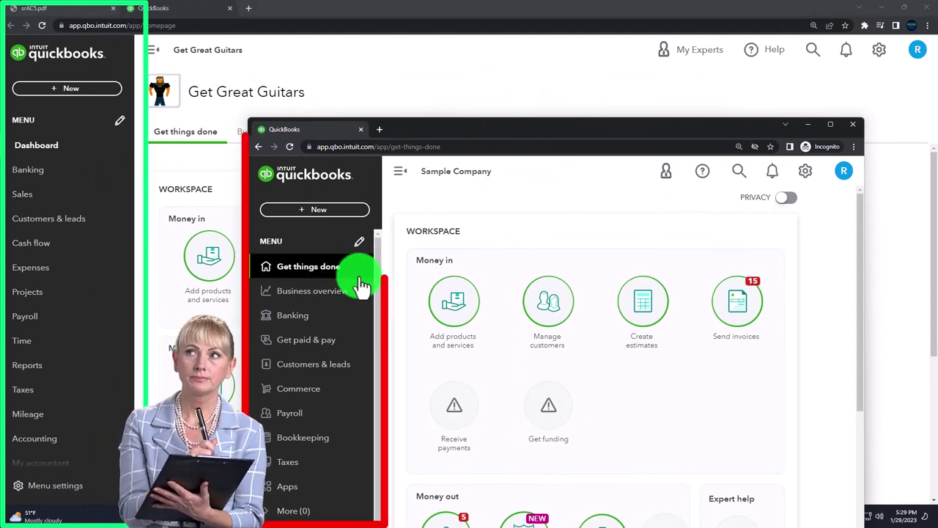
left_click(806, 174)
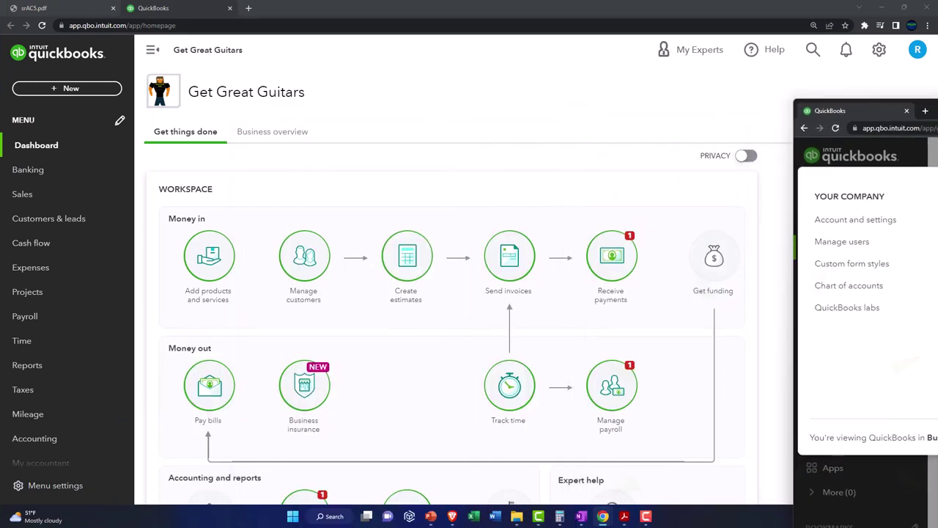
Open the options for the Get Great Guitars browser tab.
right_click(179, 13)
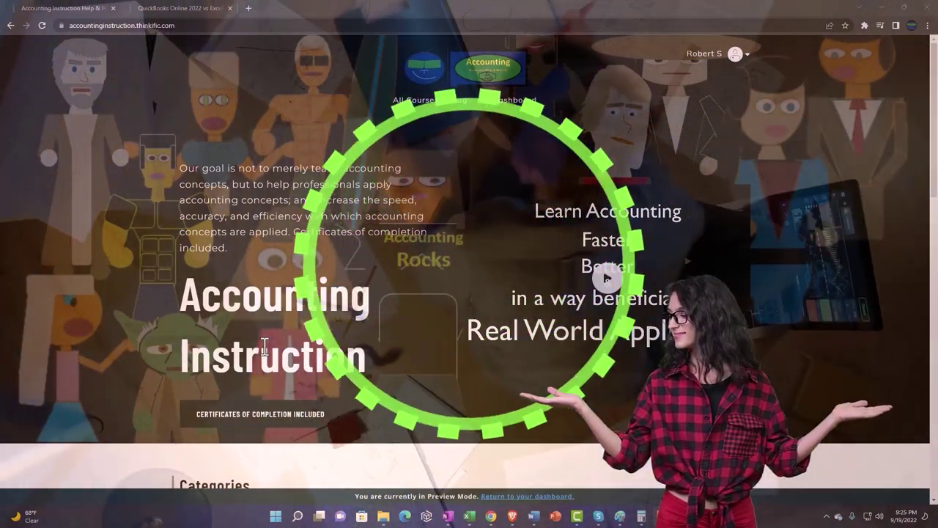
Browse the course categories on the Accounting Instruction website and the lesson list of the QuickBooks Online 2022 course.
scroll(133, 408, "down", 1)
scroll(132, 409, "down", 6)
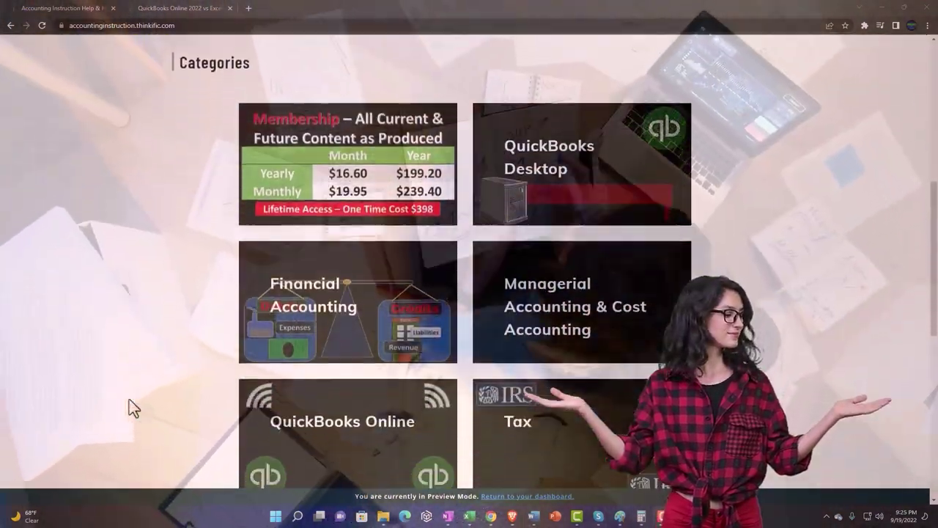
scroll(133, 409, "down", 4)
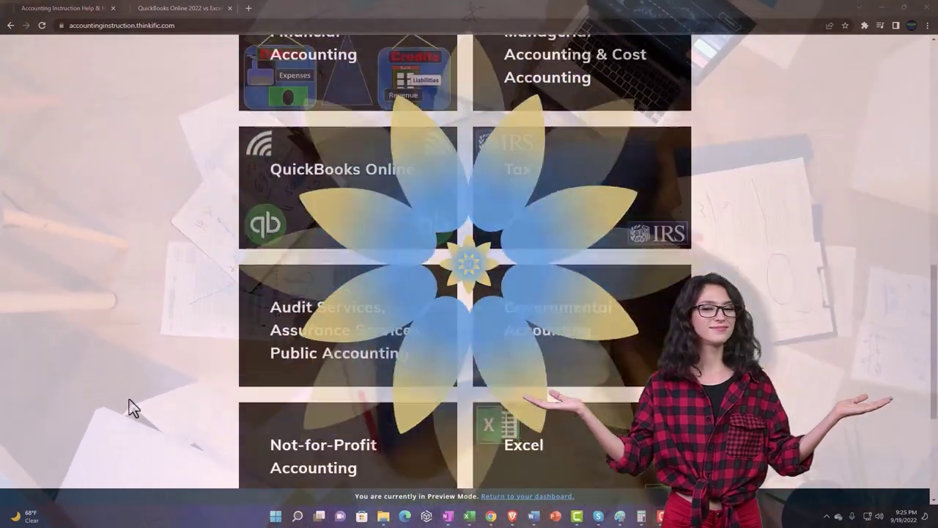
scroll(130, 401, "down", 1)
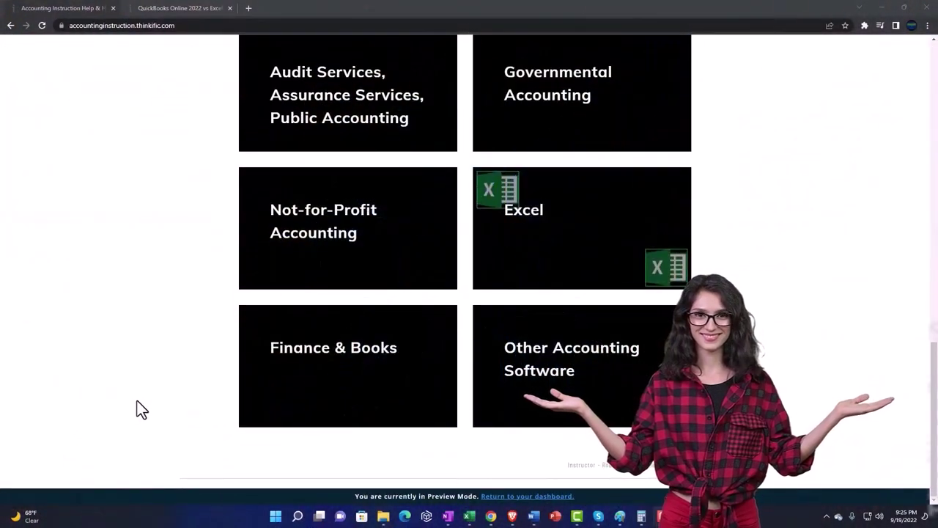
left_click(167, 8)
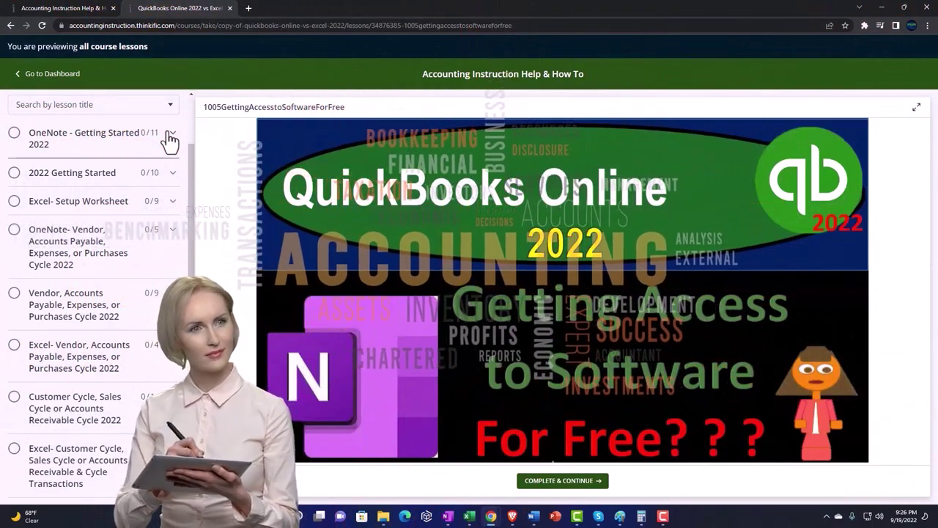
left_click(169, 139)
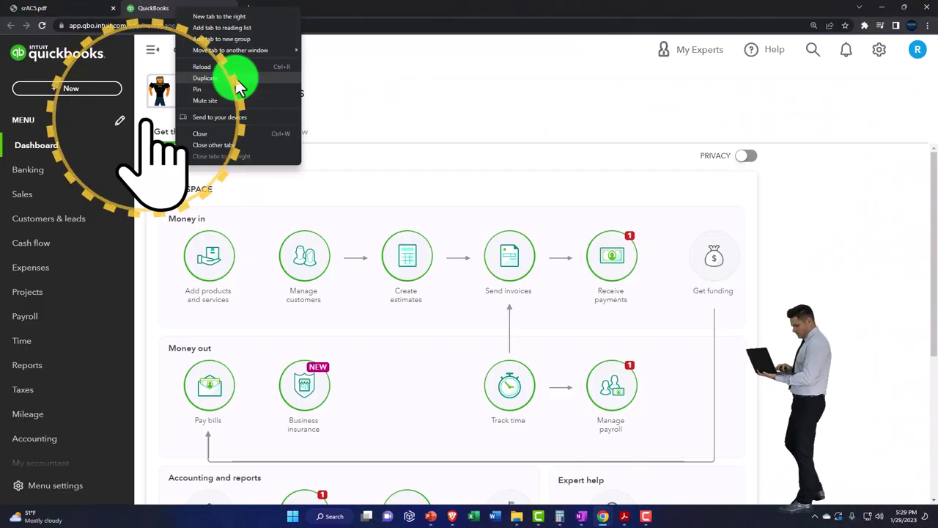
Duplicate the Get Great Guitars tab twice and open the Balance Sheet report in the first duplicate.
left_click(233, 73)
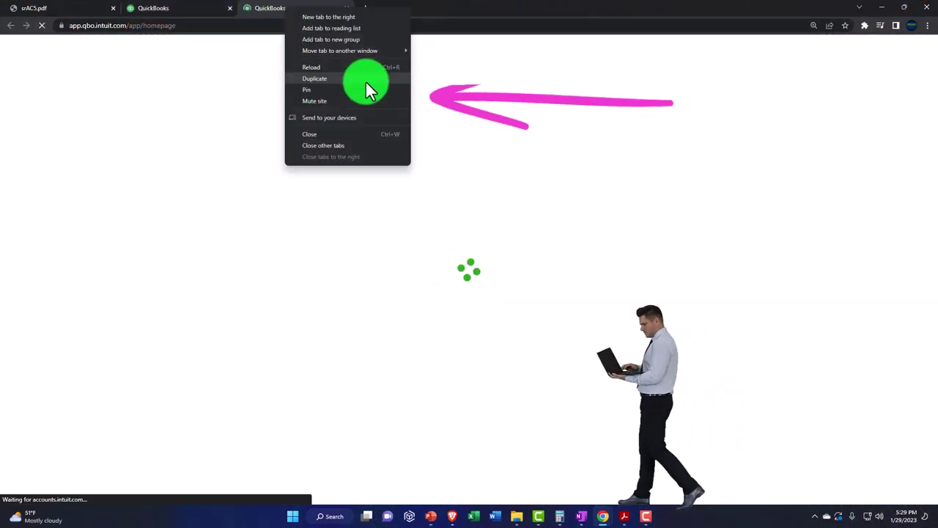
left_click(369, 81)
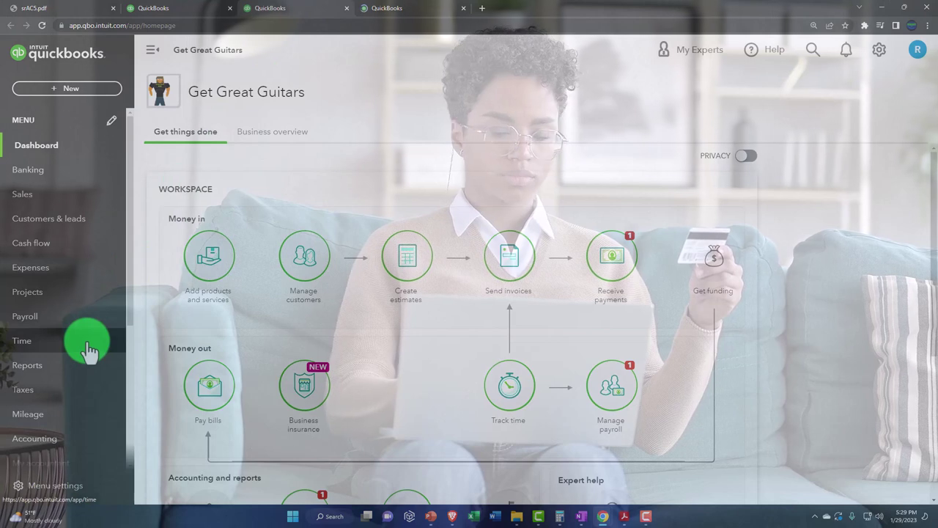
left_click(83, 363)
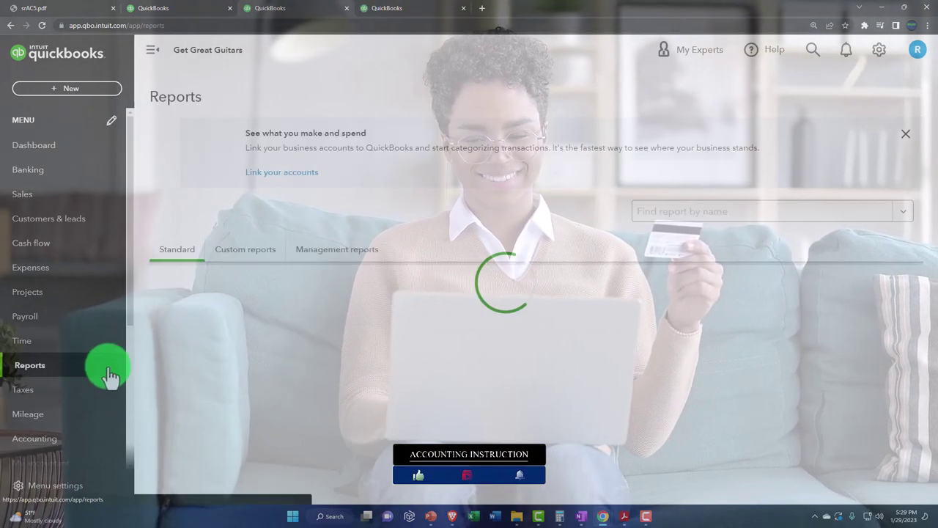
left_click(229, 364)
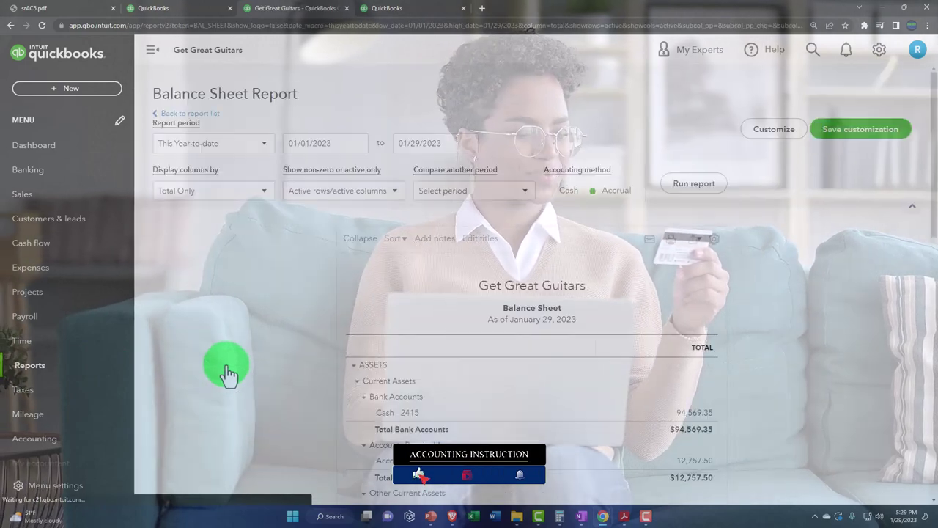
scroll(226, 373, "down", 2)
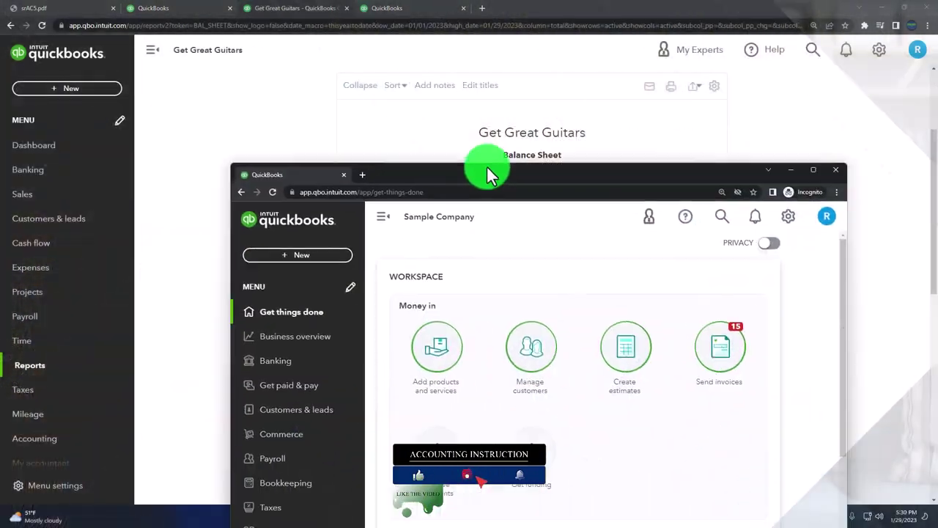
View the Reports page under Business overview in the Sample Company window, then return to the Get Great Guitars window.
left_click_drag(488, 174, 404, 6)
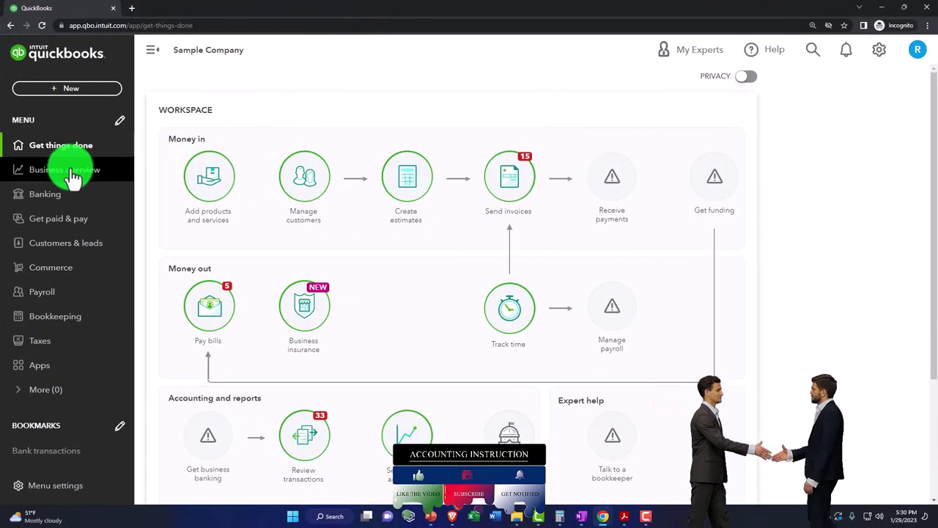
left_click(71, 175)
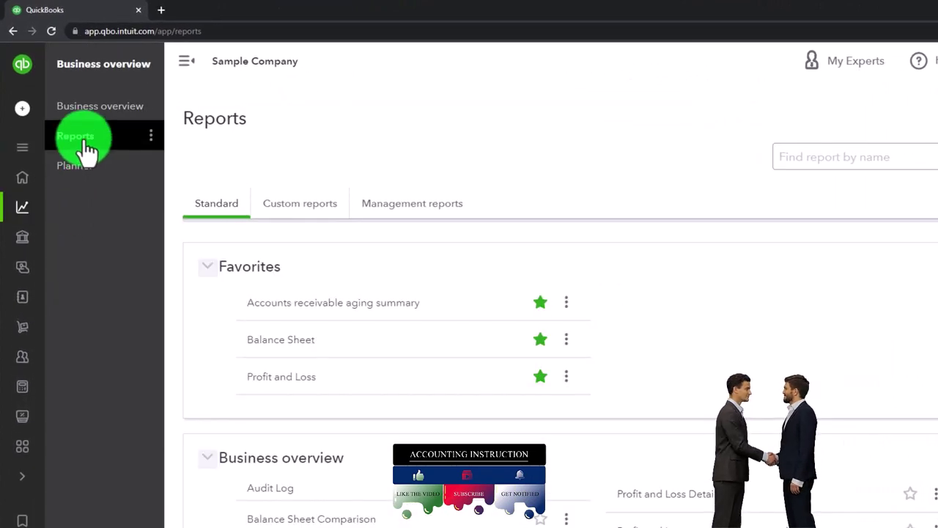
left_click(883, 9)
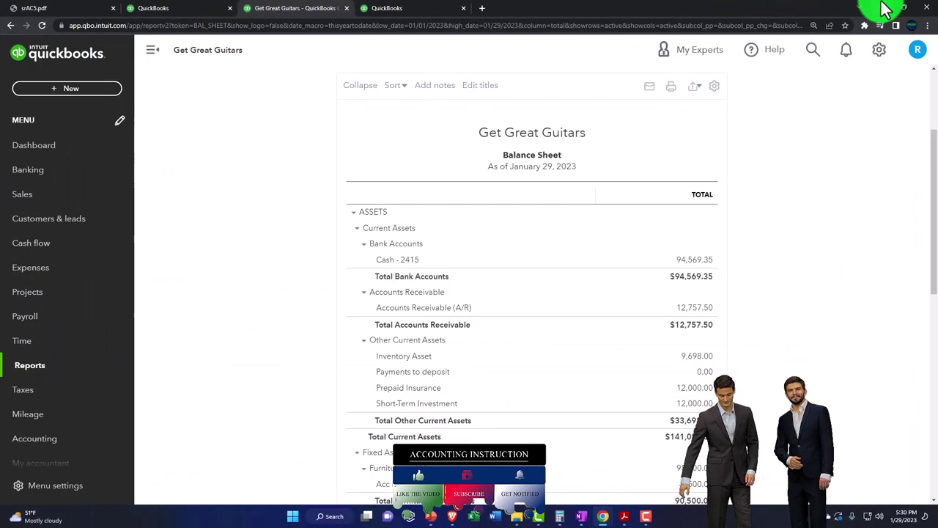
Open the Profit and Loss report in the second duplicate tab and collapse the navigation menu.
left_click(425, 10)
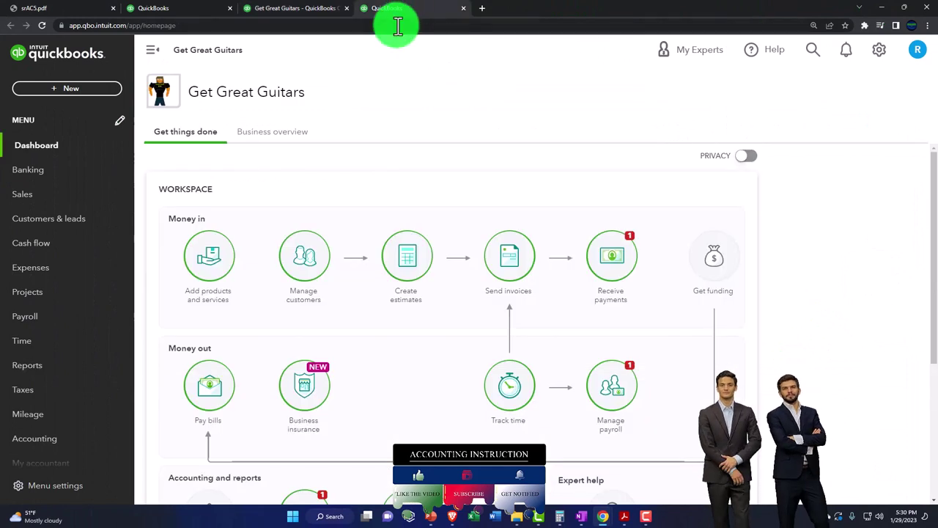
left_click(50, 371)
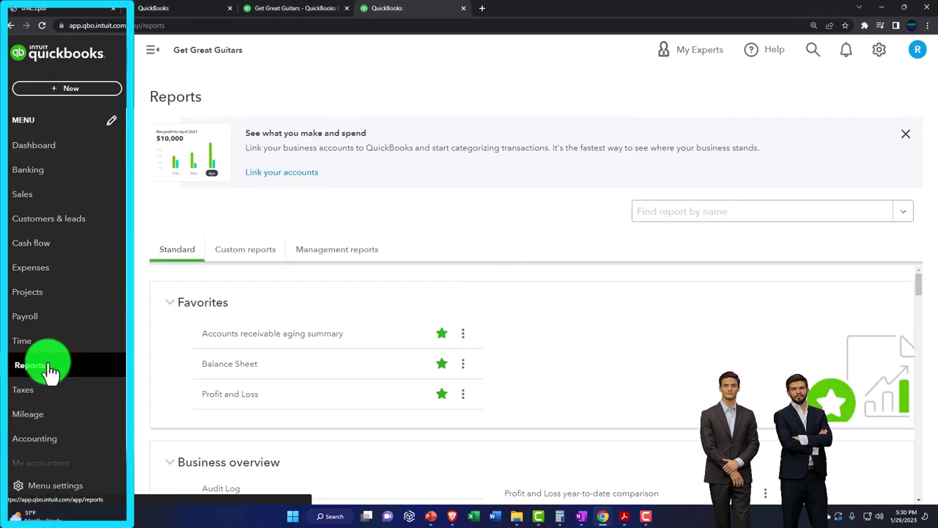
left_click(211, 396)
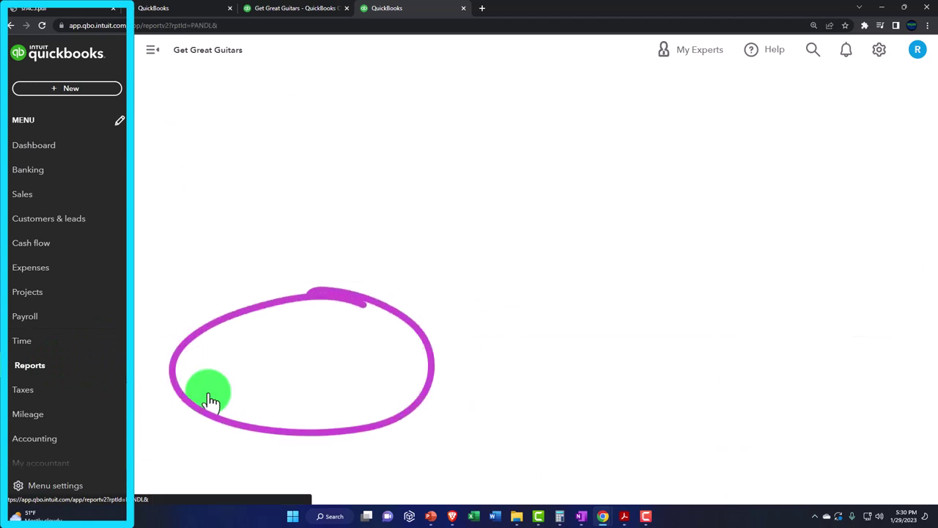
left_click(157, 62)
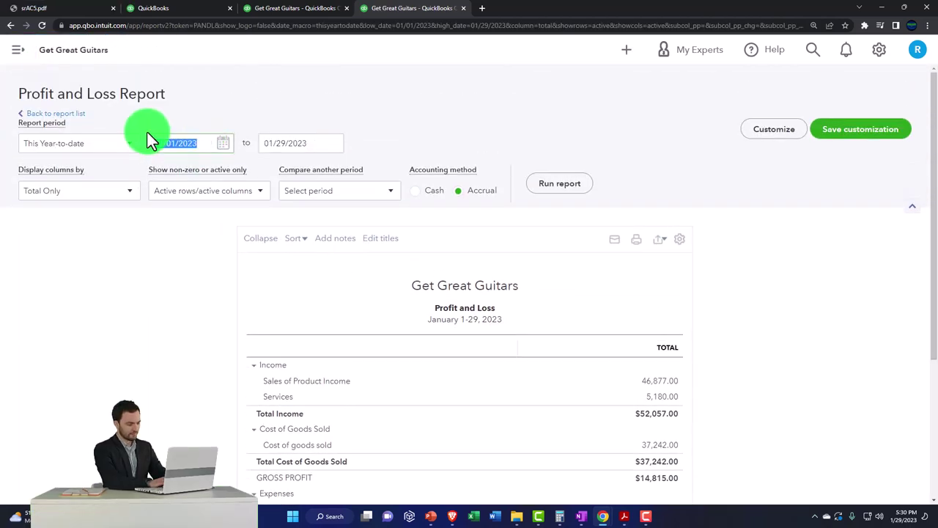
Run the Profit and Loss report for 01/01/2023 to 02/28/2023 with columns displayed by Months.
type("1/1/2023")
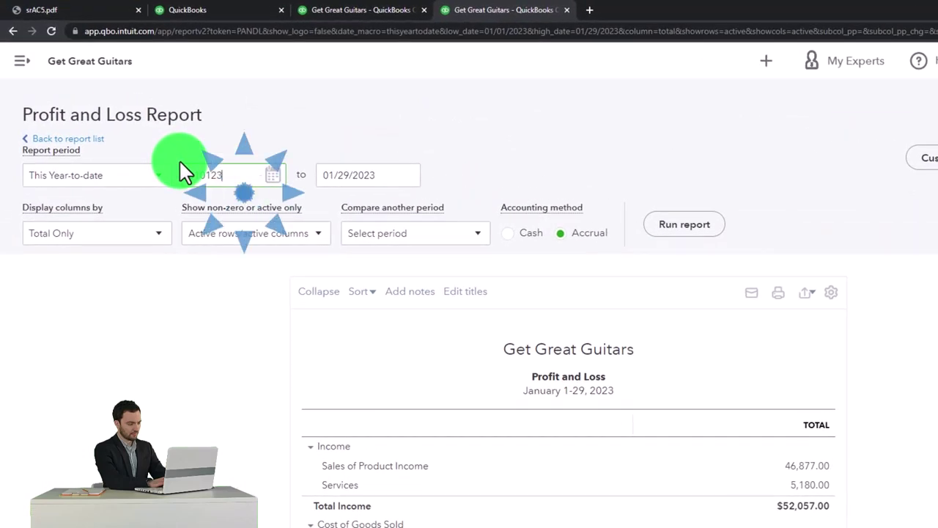
key("Tab")
type("02/28/2")
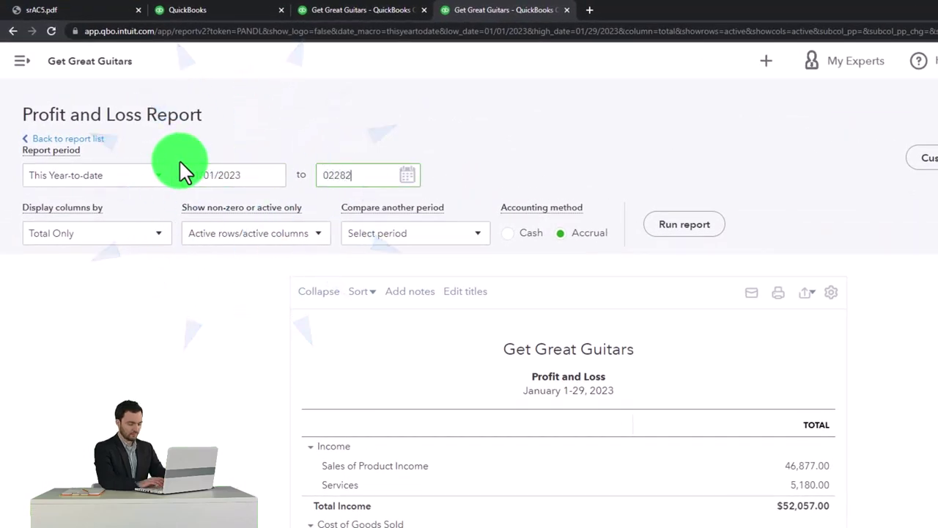
type("023")
key("Tab")
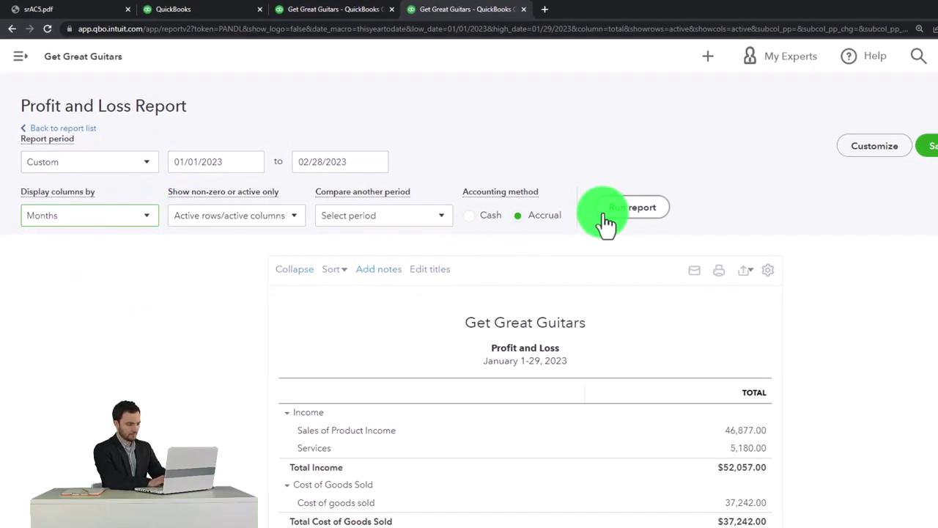
scroll(616, 220, "down", 3)
key("ctrl+plus")
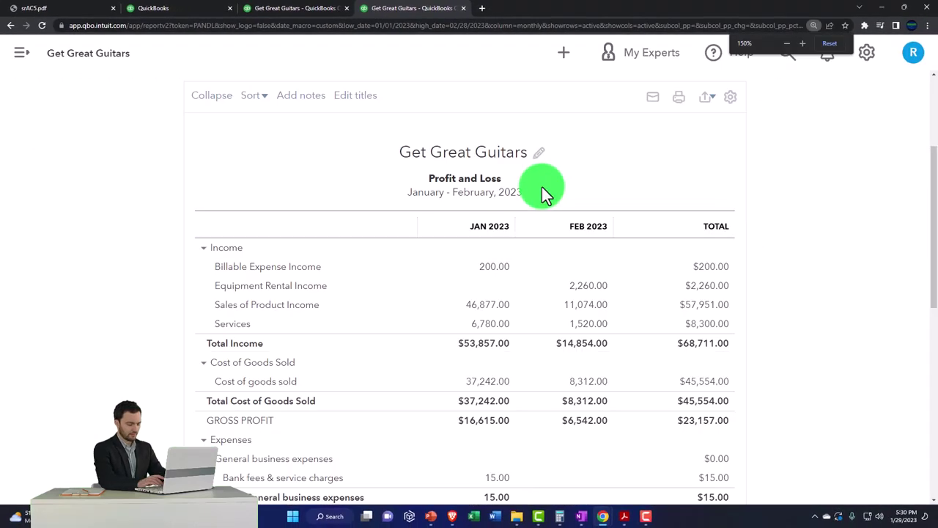
Run the Balance Sheet report for 01/01/2023 to 02/28/2023 with columns displayed by Months.
left_click(317, 13)
left_click(182, 55)
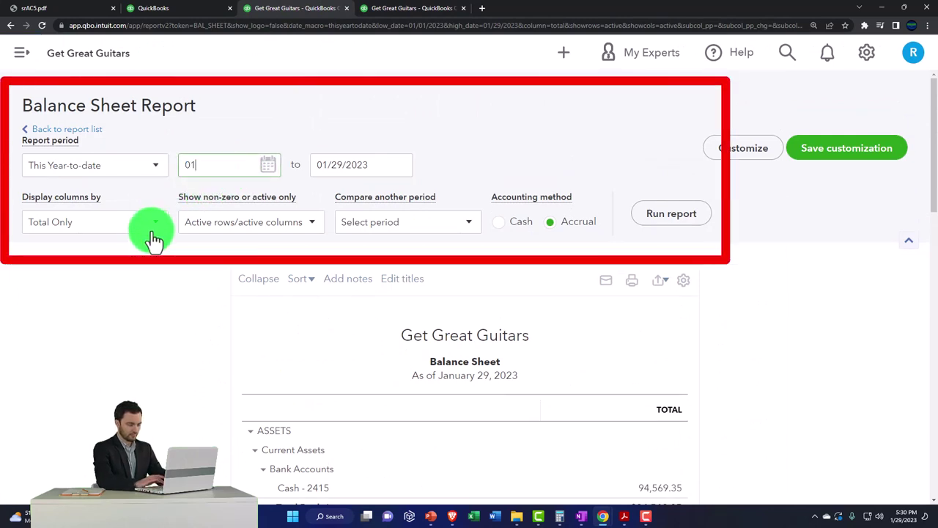
type("02")
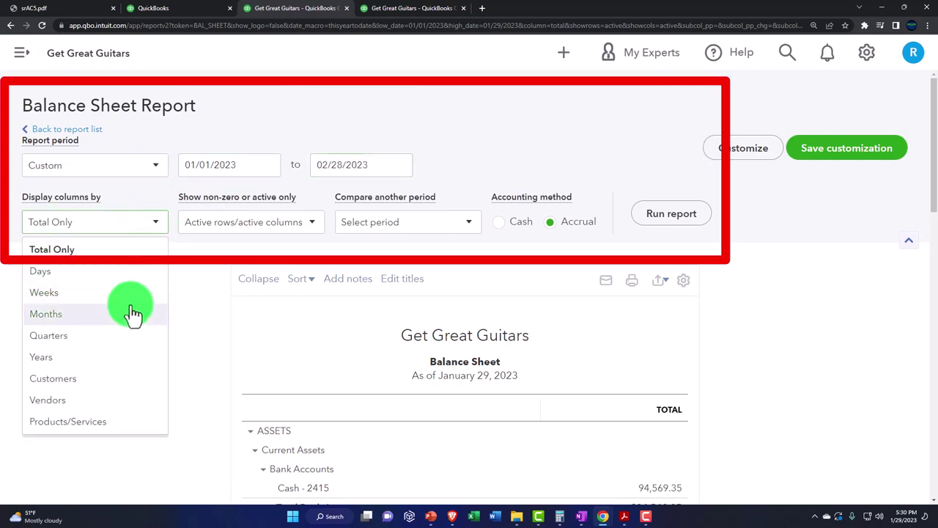
left_click(666, 220)
left_click(603, 516)
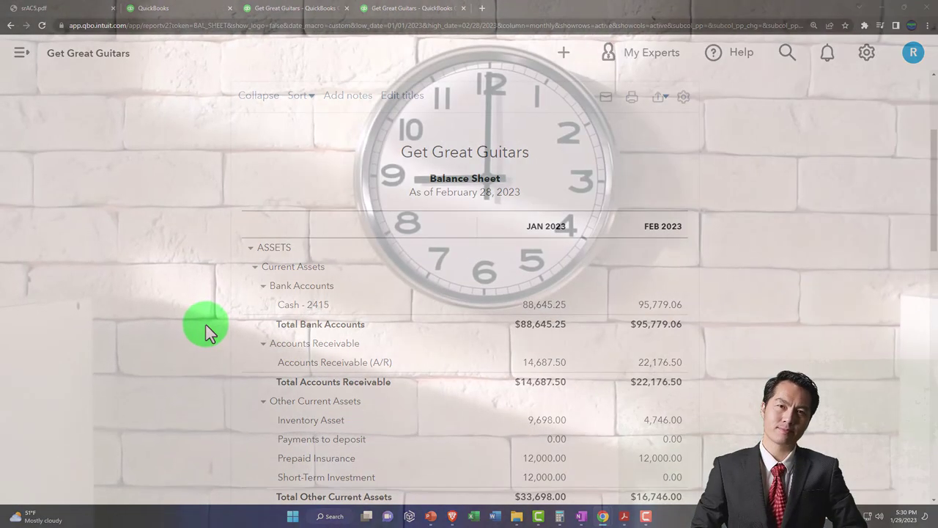
left_click(543, 317)
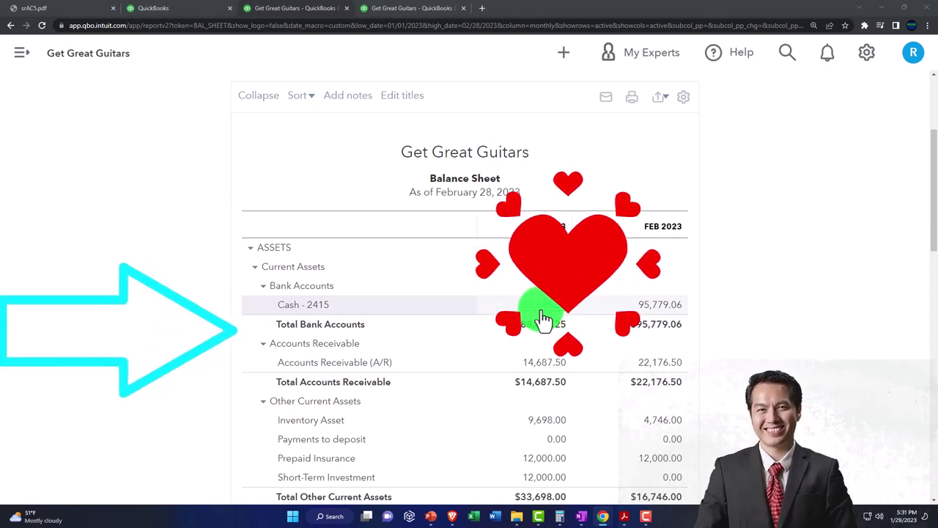
Open the Reconcile page under Accounting in the original Get Great Guitars tab.
left_click(201, 15)
scroll(119, 220, "down", 2)
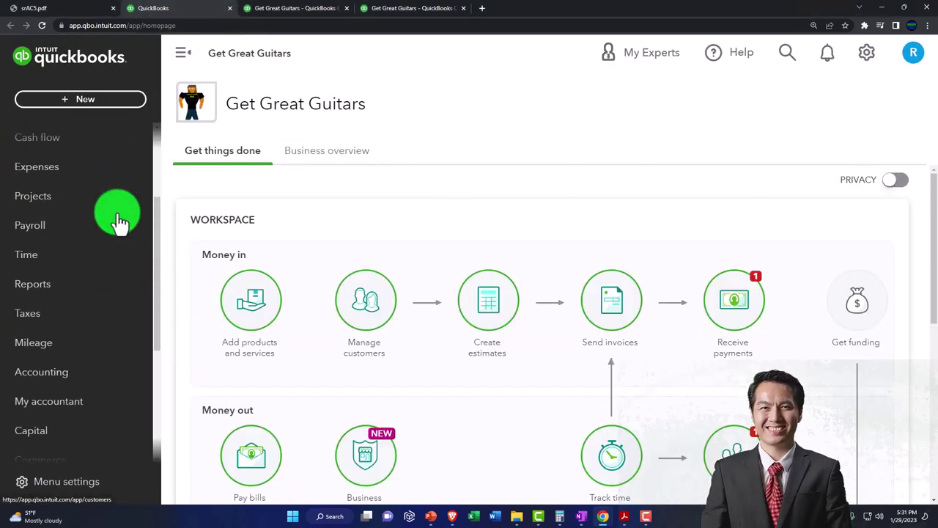
scroll(120, 220, "down", 1)
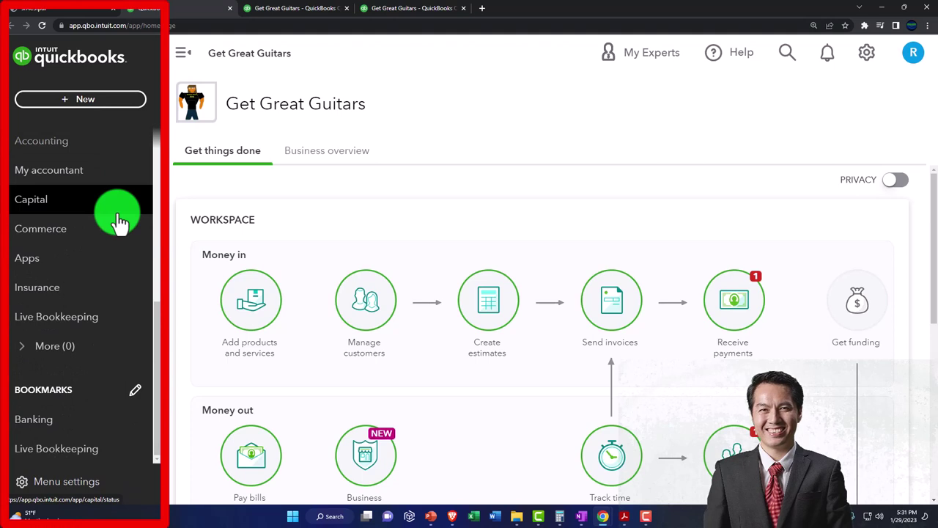
scroll(120, 220, "up", 1)
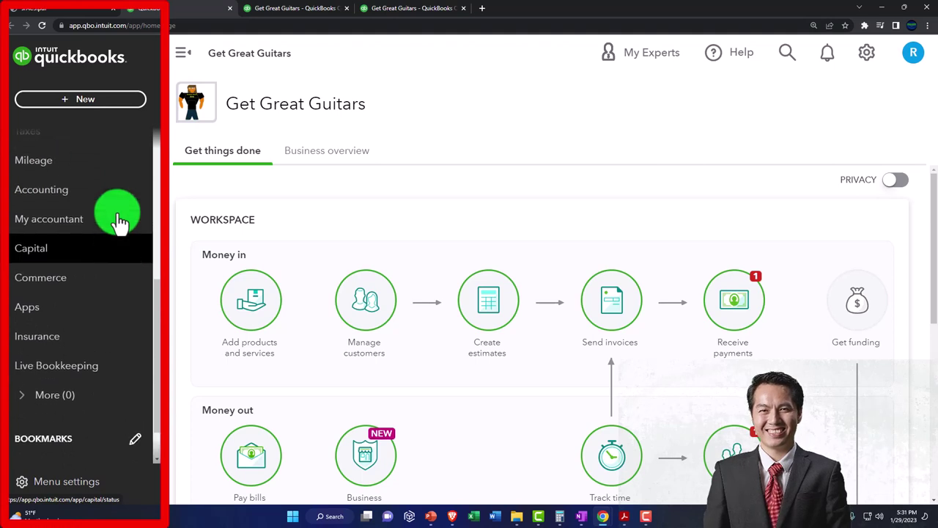
left_click(69, 204)
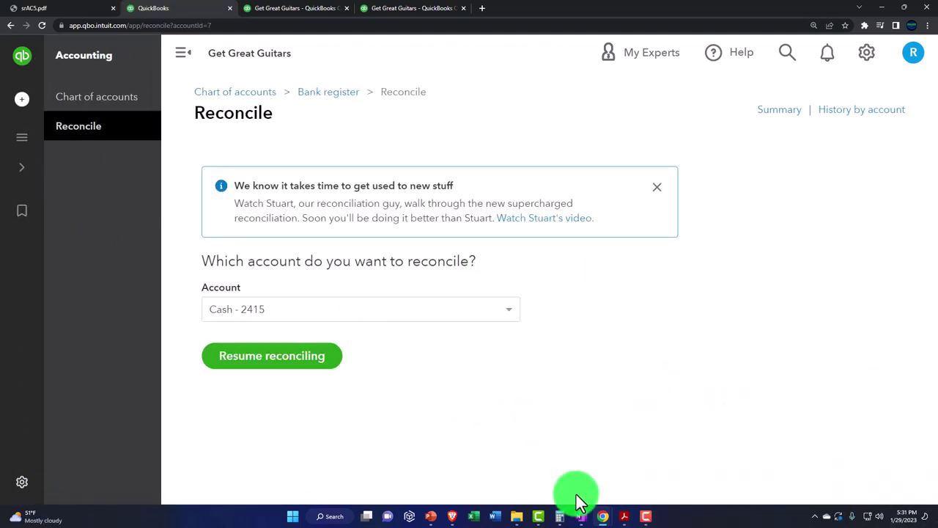
Switch to the Sample Company window and open its Bookkeeping section.
mouse_move(603, 519)
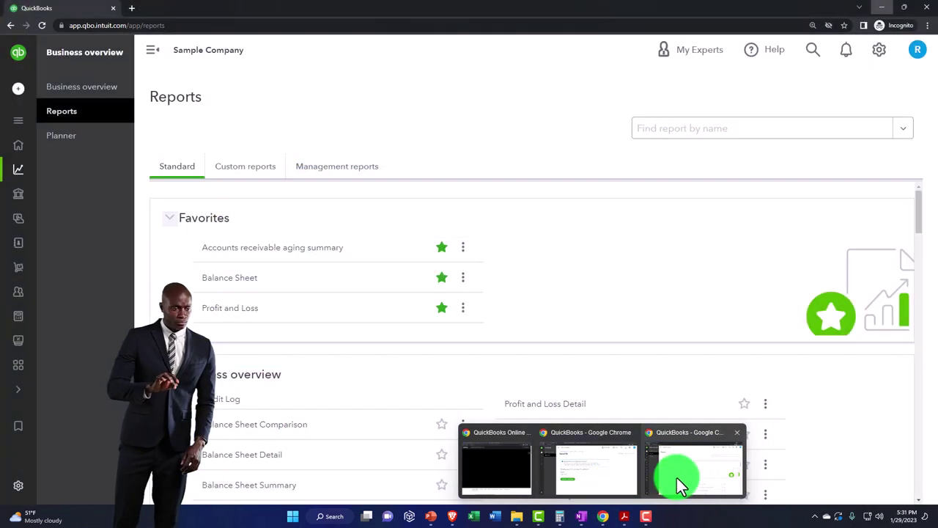
left_click(676, 477)
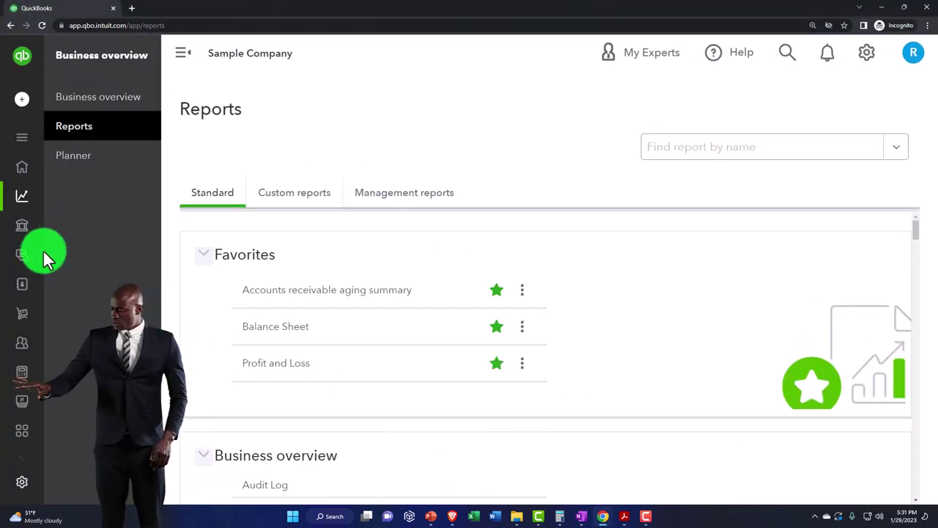
mouse_move(29, 246)
left_click(56, 372)
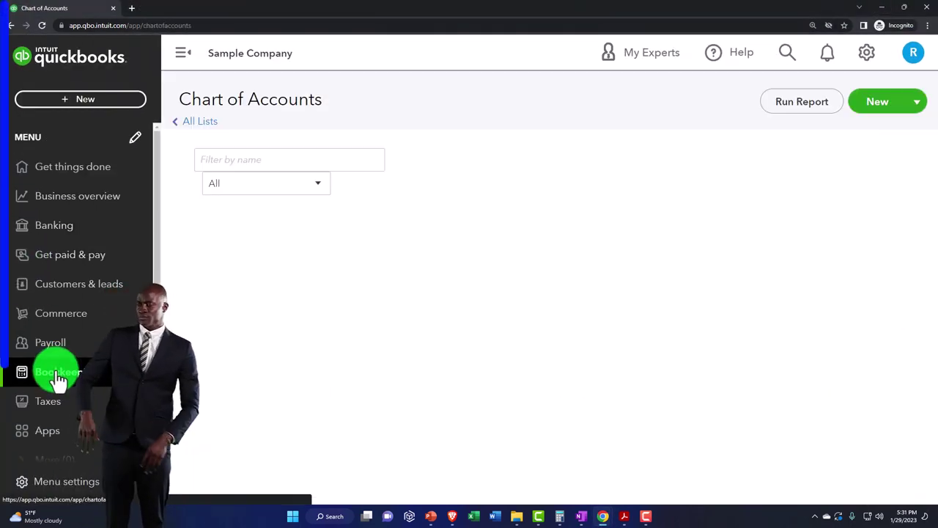
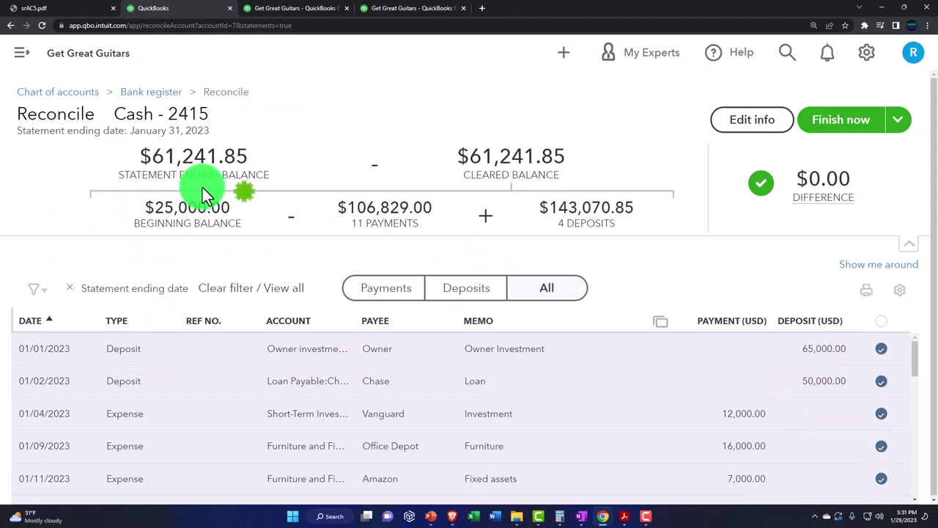
Compare the Cash reconciliation summary for January 31, 2023 with the balances on the January bank statement PDF.
left_click(625, 517)
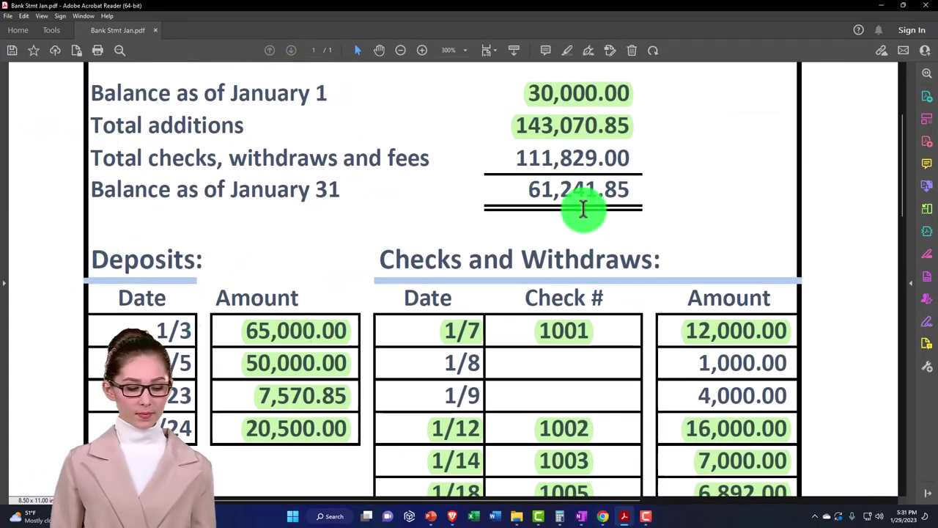
left_click(626, 515)
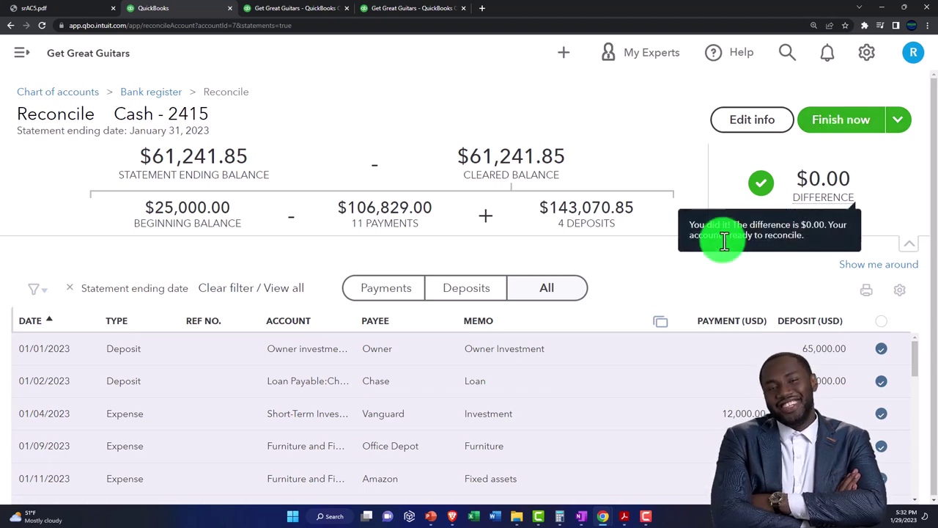
left_click(205, 245)
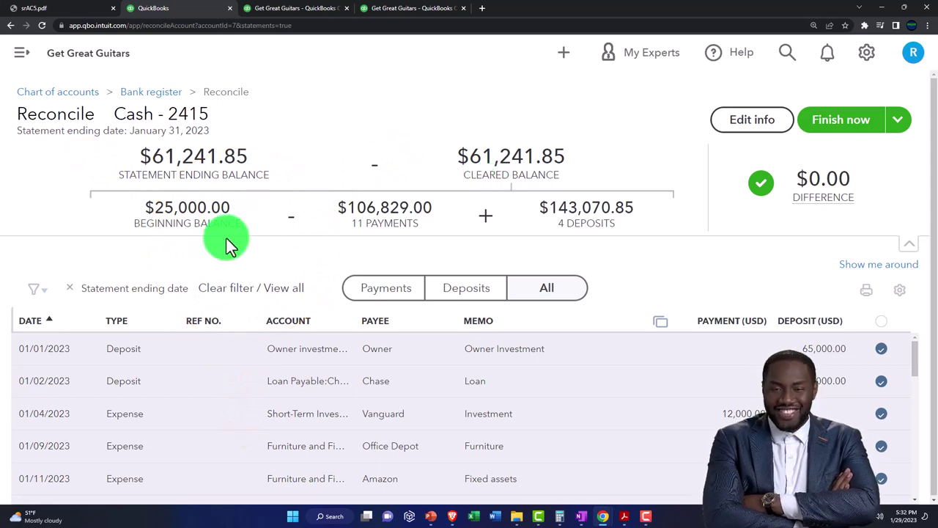
left_click(624, 516)
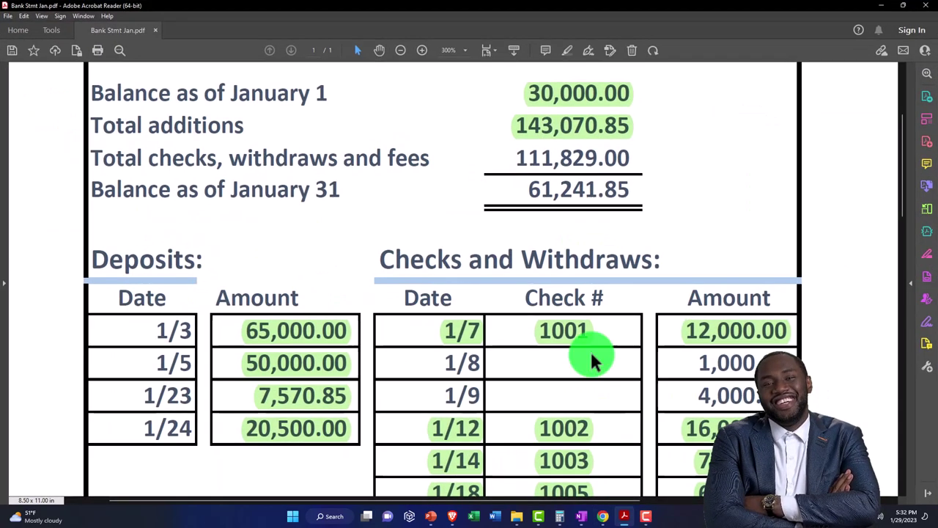
left_click(624, 517)
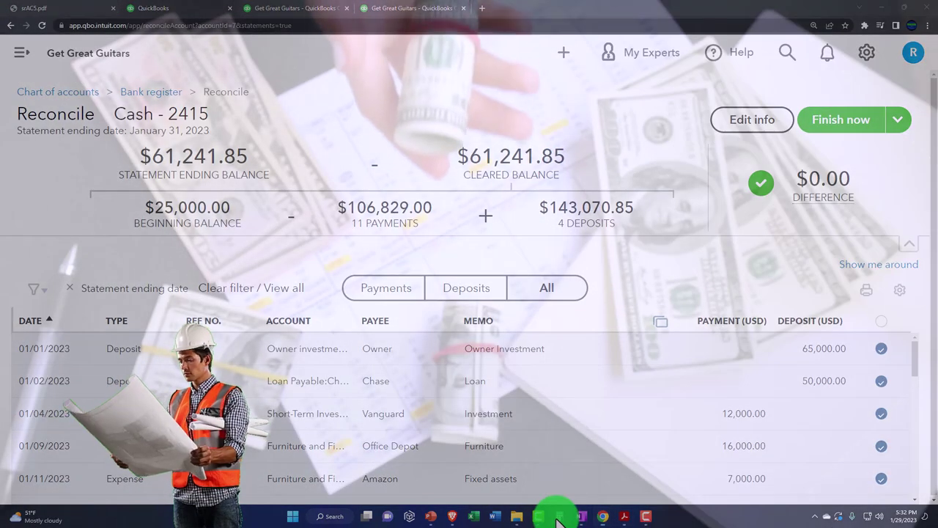
Keep Calculator on top, enter the 106829 of reconciled payments, and start subtracting using the bank statement's total checks and withdrawals.
key("alt+Tab")
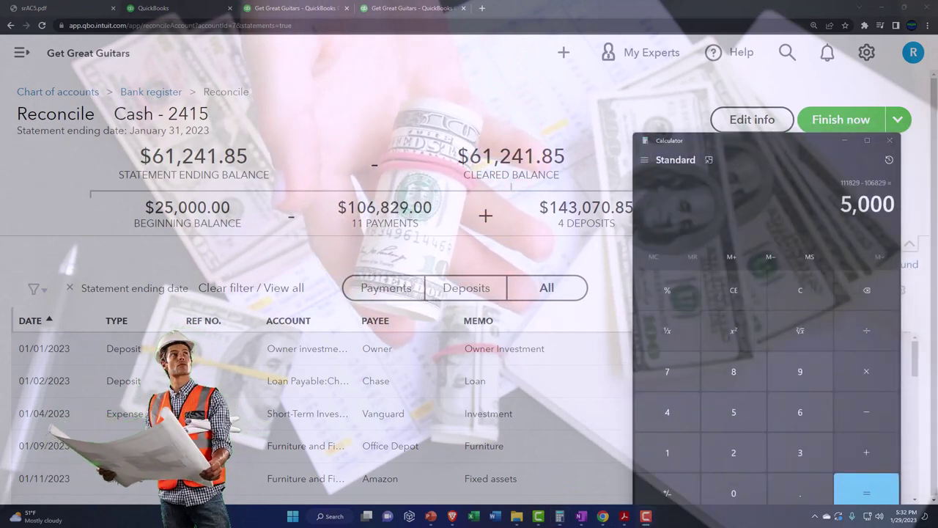
left_click(710, 159)
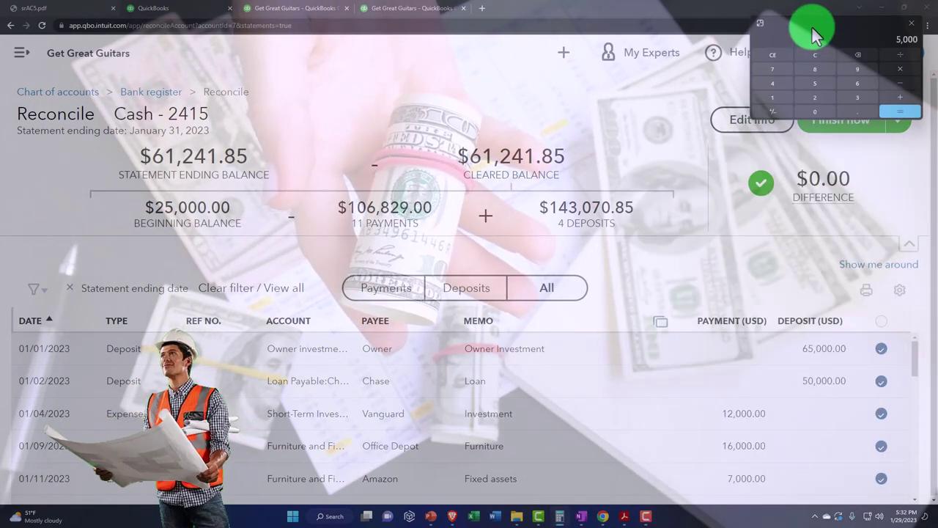
left_click_drag(807, 29, 690, 239)
left_click(695, 272)
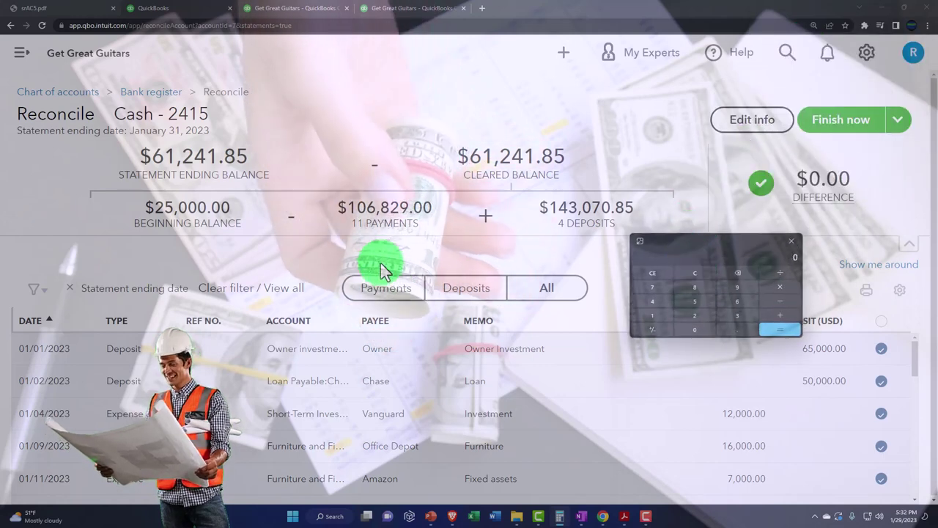
type("106829")
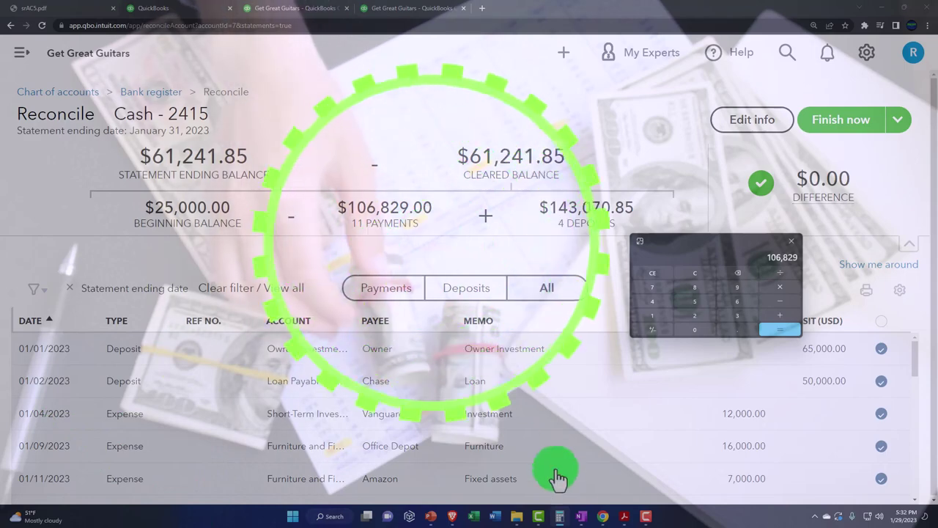
left_click(624, 516)
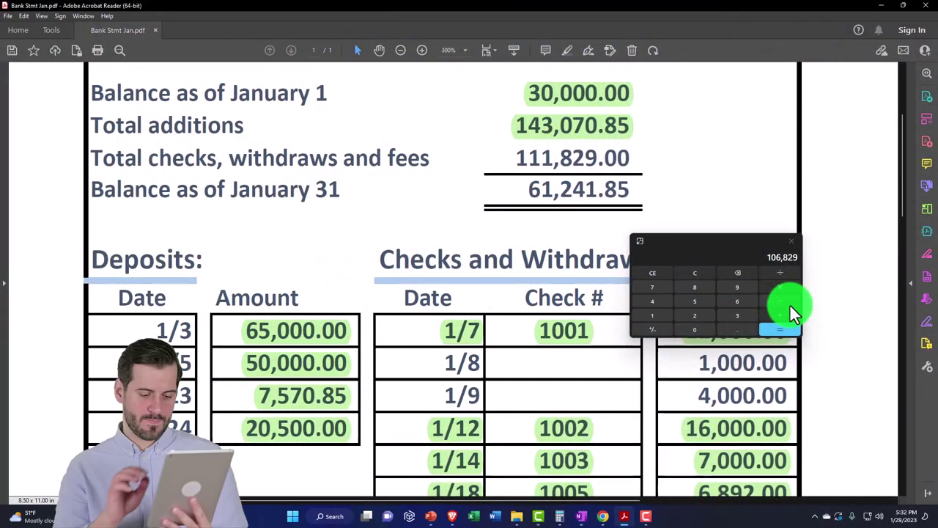
left_click(788, 301)
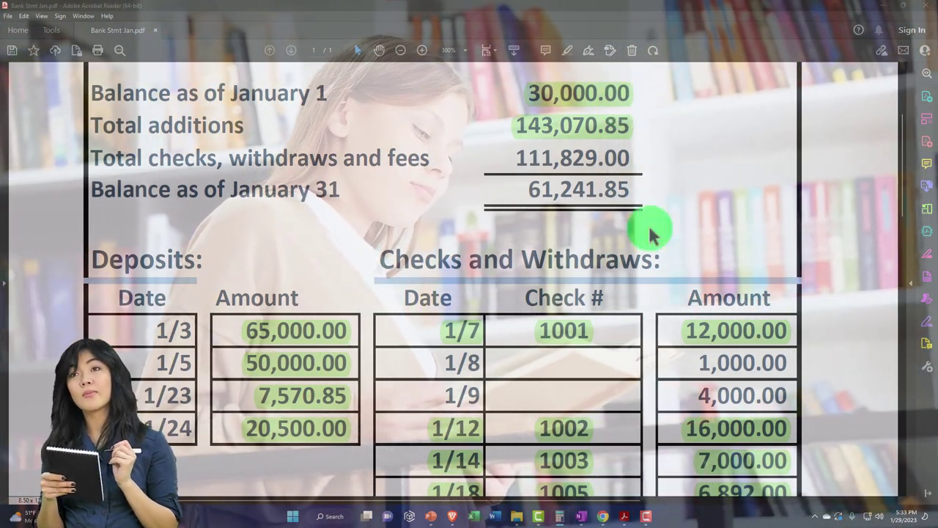
Check the reconciliation's beginning balance against the bank statement and the January reconciliation report in srAC5.pdf.
left_click(624, 517)
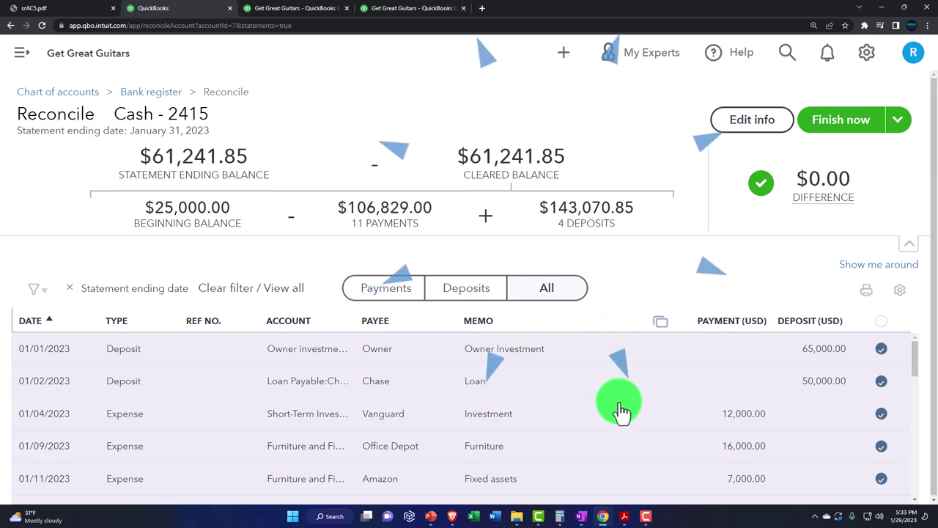
left_click(627, 517)
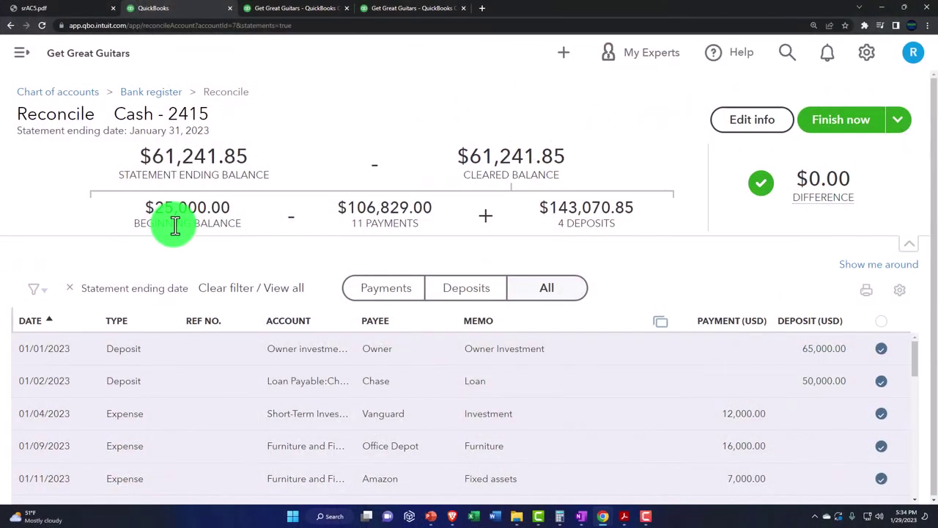
left_click(175, 225)
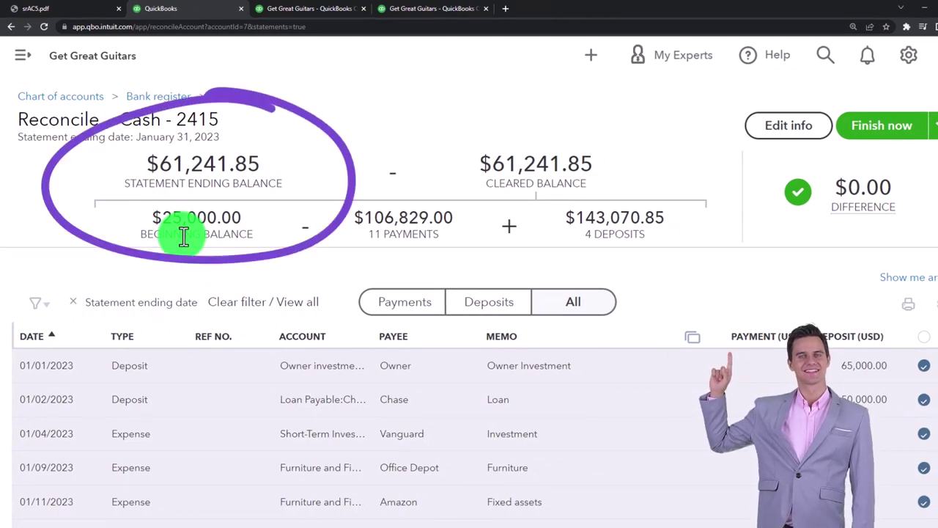
left_click(84, 9)
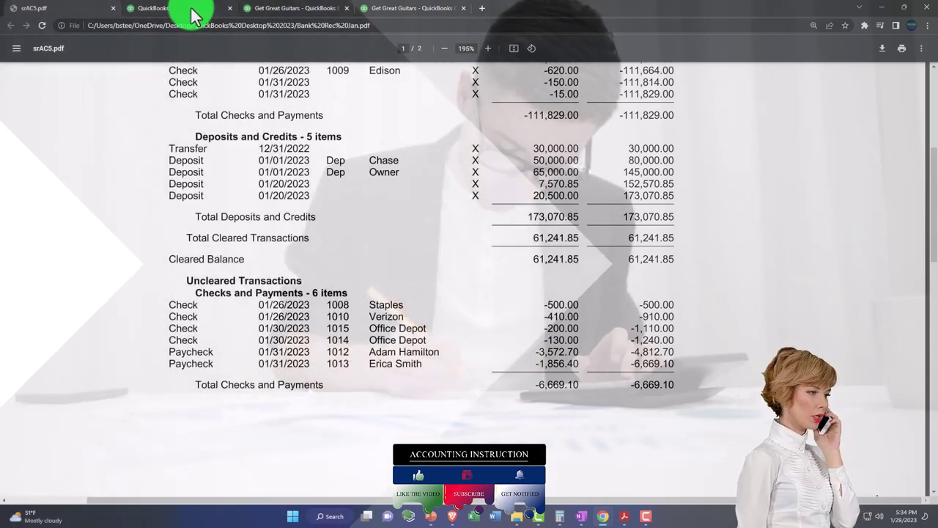
left_click(193, 8)
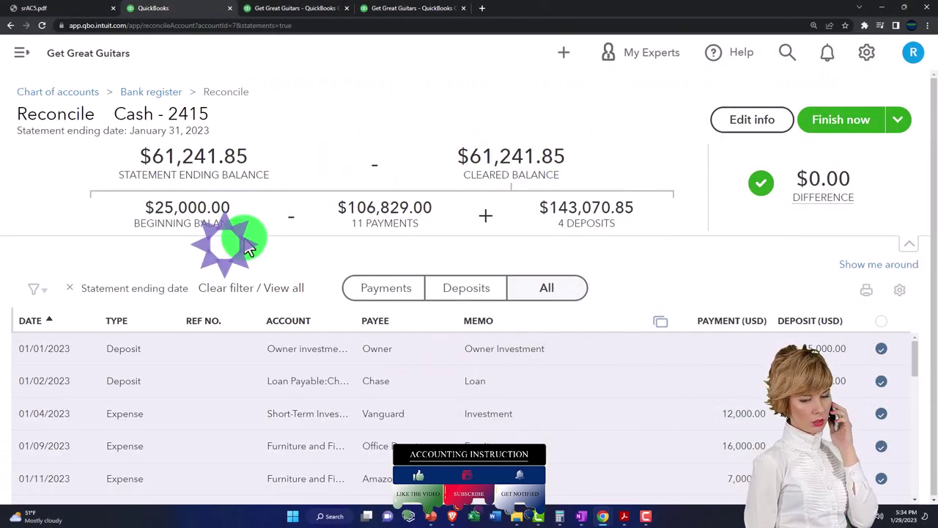
Examine the 1/8 and 1/9 withdrawals and the January 1 balance on the bank statement against the reconciliation's beginning balance.
left_click(626, 517)
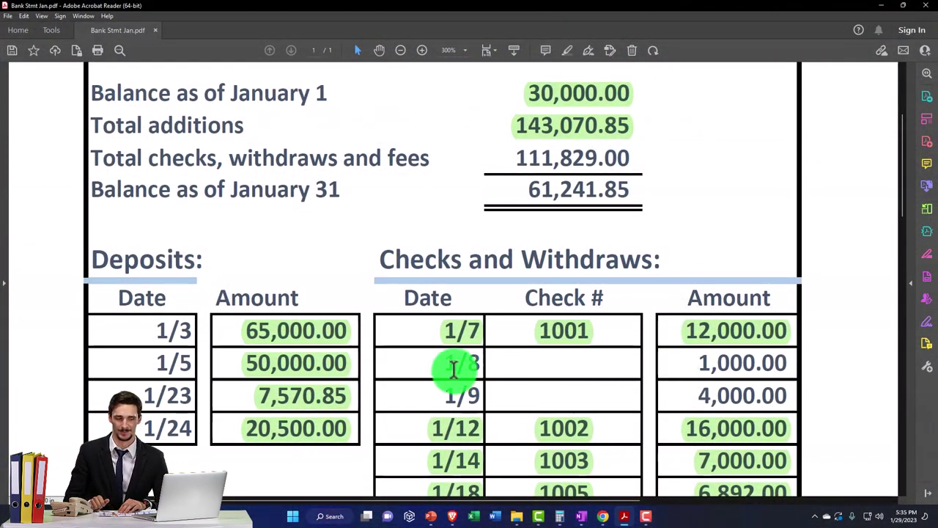
left_click_drag(439, 360, 774, 391)
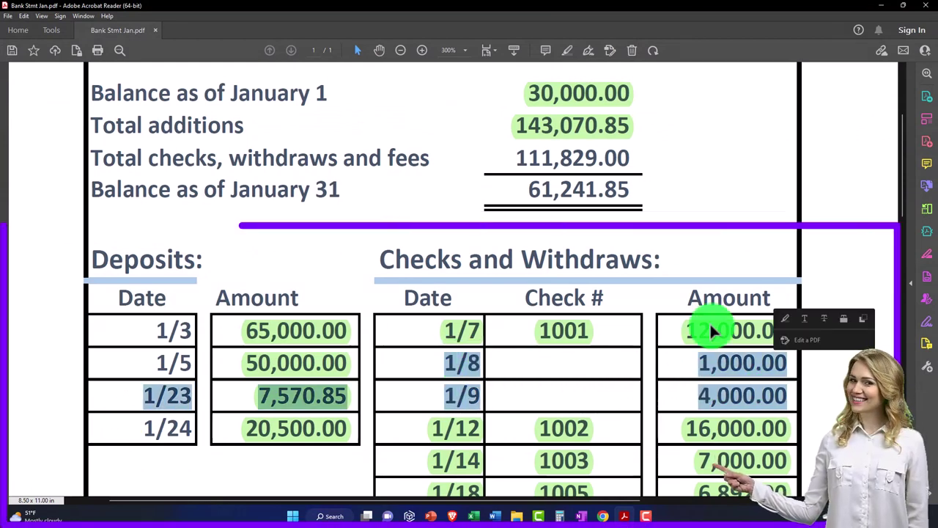
left_click(535, 96)
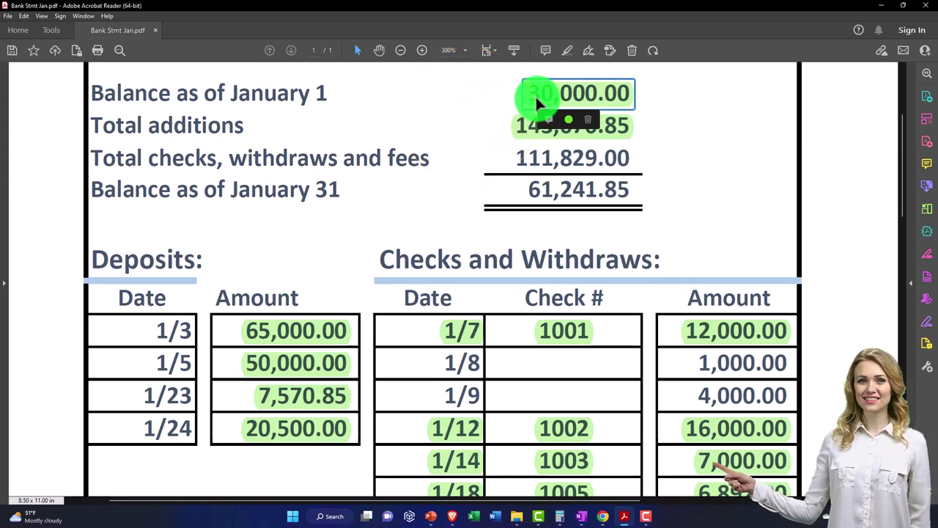
left_click(627, 516)
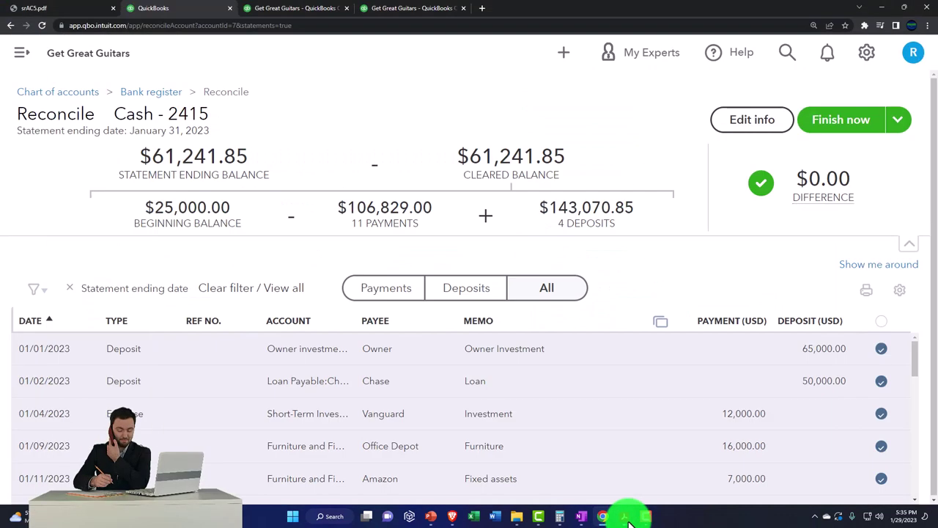
left_click_drag(149, 182, 205, 255)
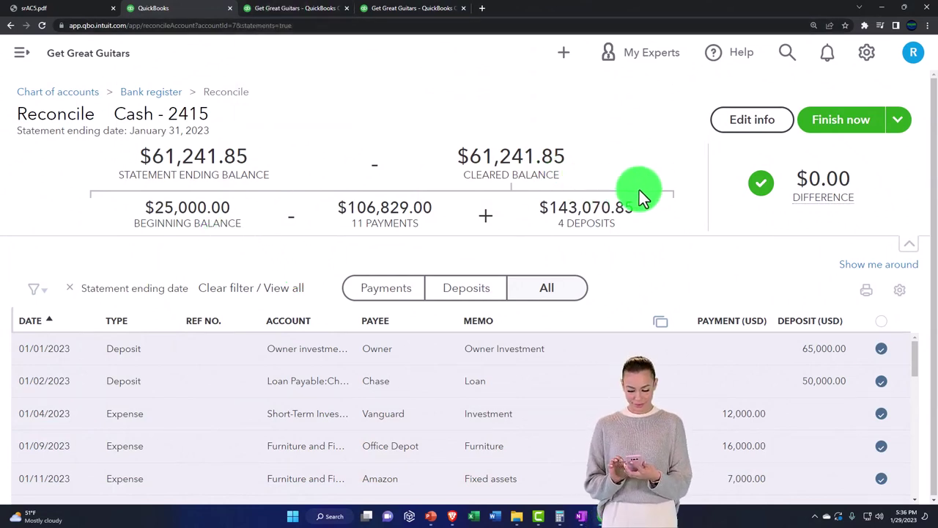
Leave the Cash reconciliation for Get Great Guitars and open the Chart of Accounts in the Accounting section.
left_click(897, 123)
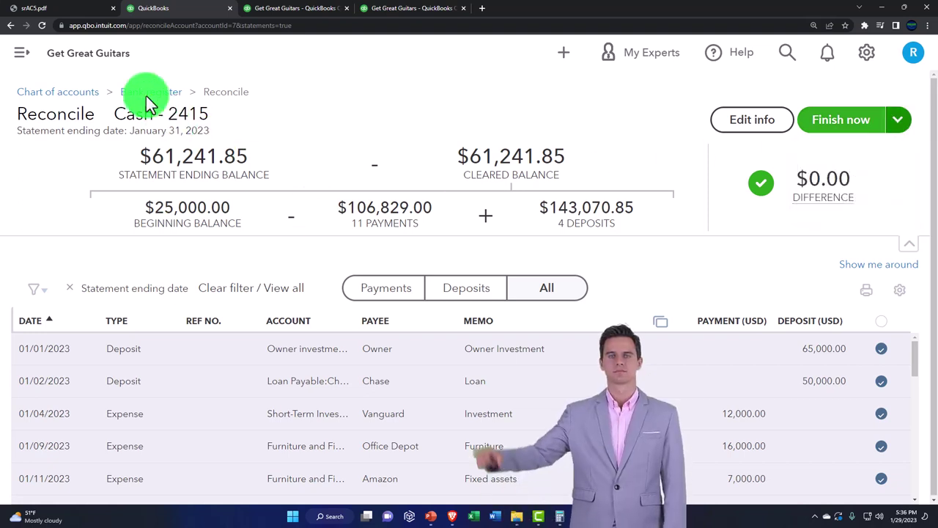
left_click(22, 54)
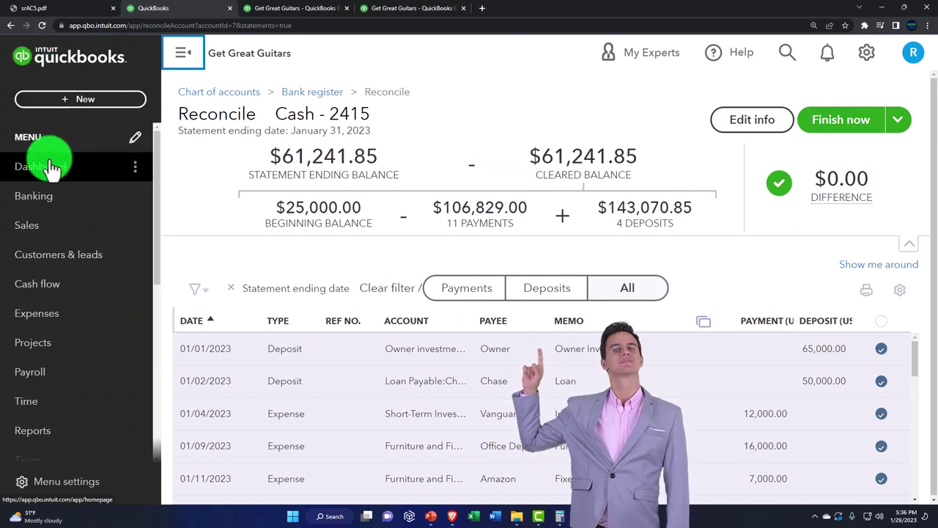
scroll(56, 235, "down", 3)
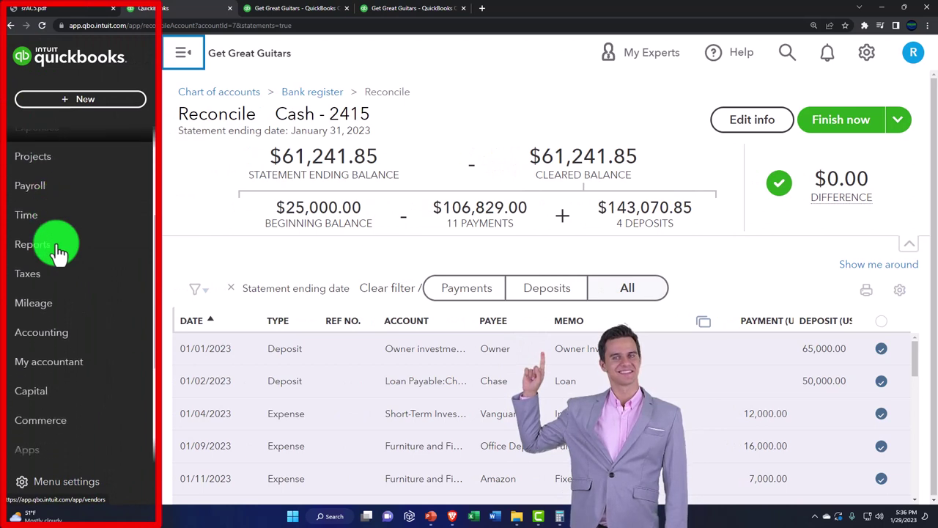
left_click(66, 286)
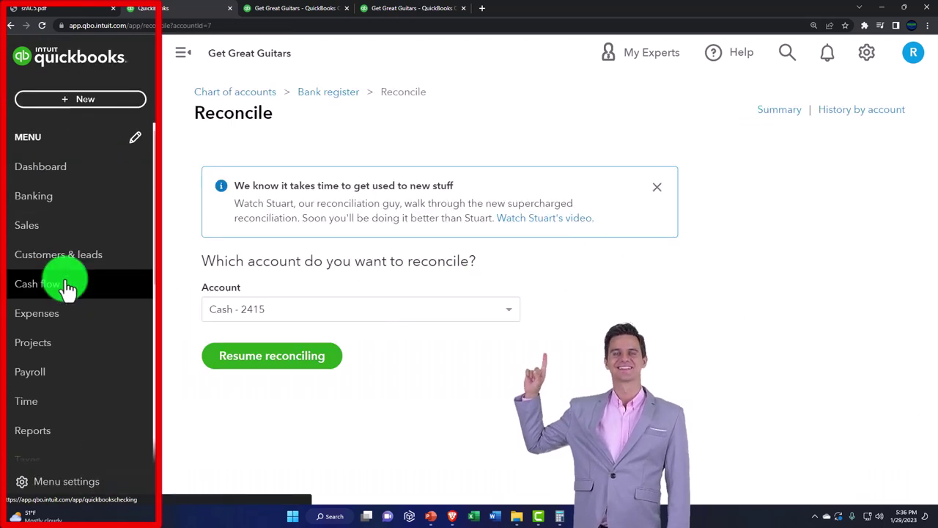
scroll(67, 345, "down", 3)
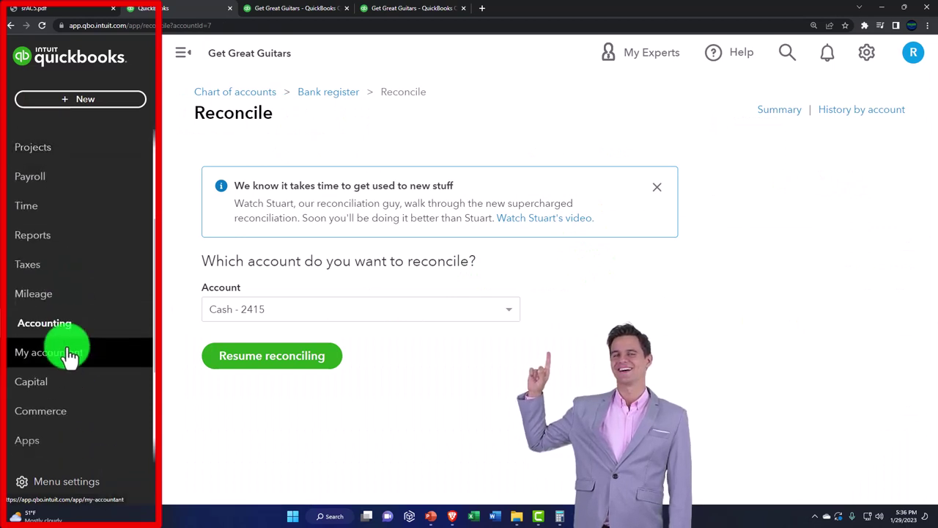
left_click(59, 326)
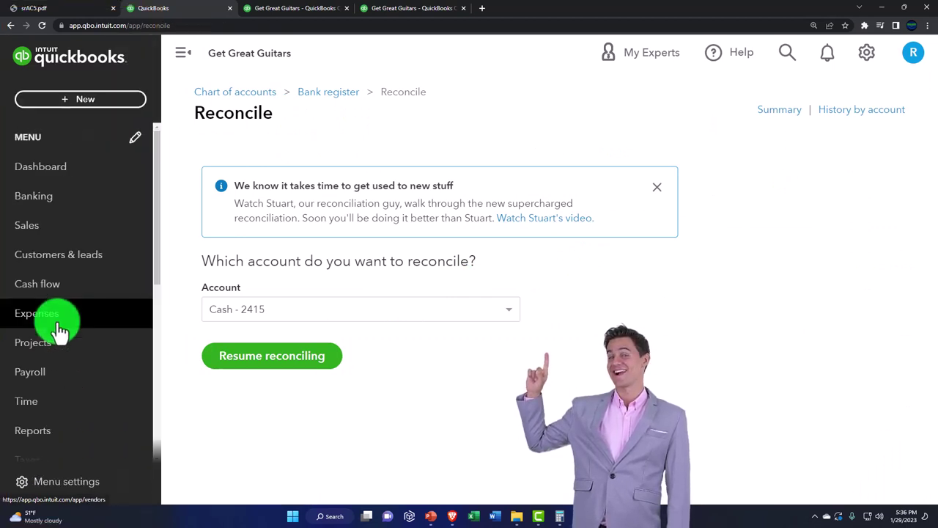
scroll(57, 293, "down", 3)
left_click(53, 285)
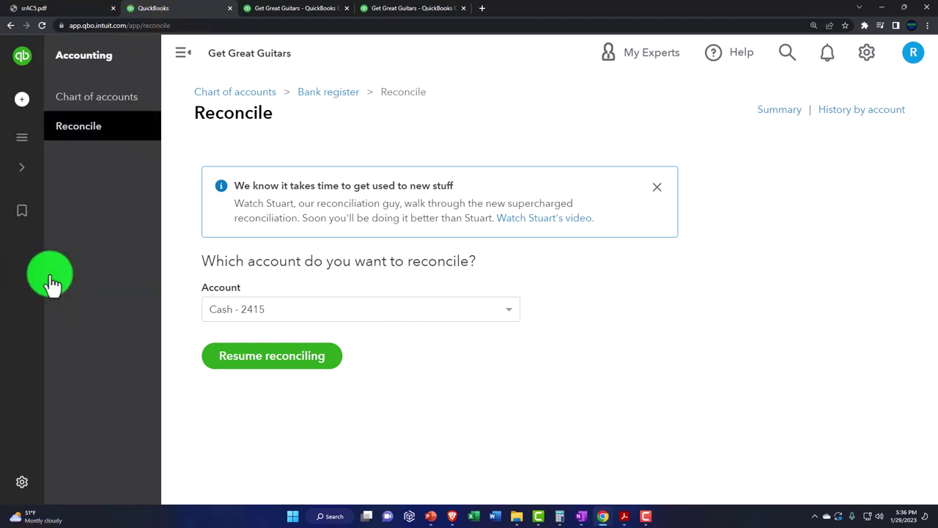
left_click(88, 109)
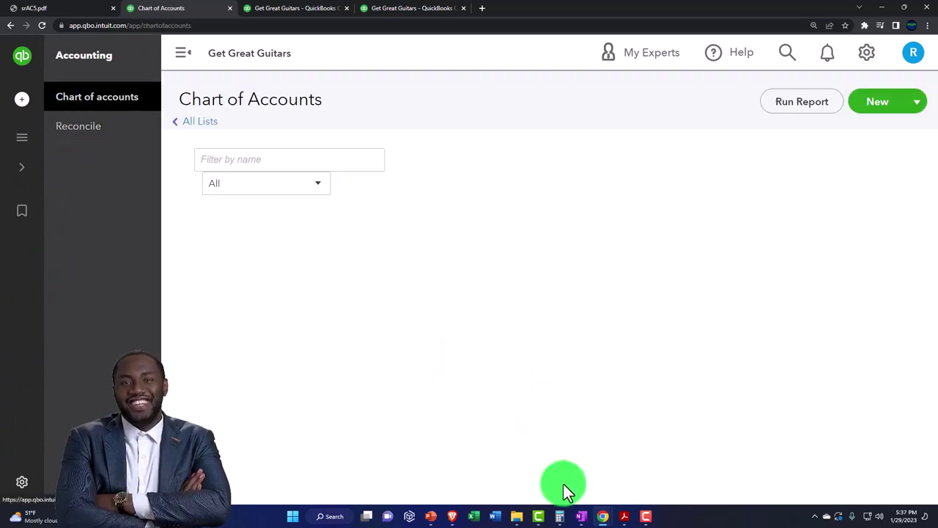
Switch to the Sample Company window and open the Reconcile page in its Bookkeeping section.
mouse_move(603, 506)
left_click(708, 478)
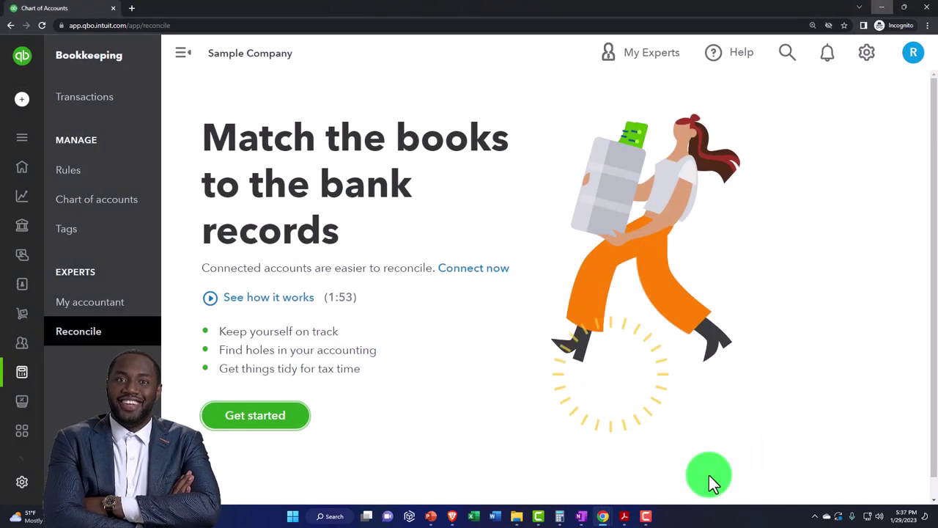
left_click(79, 336)
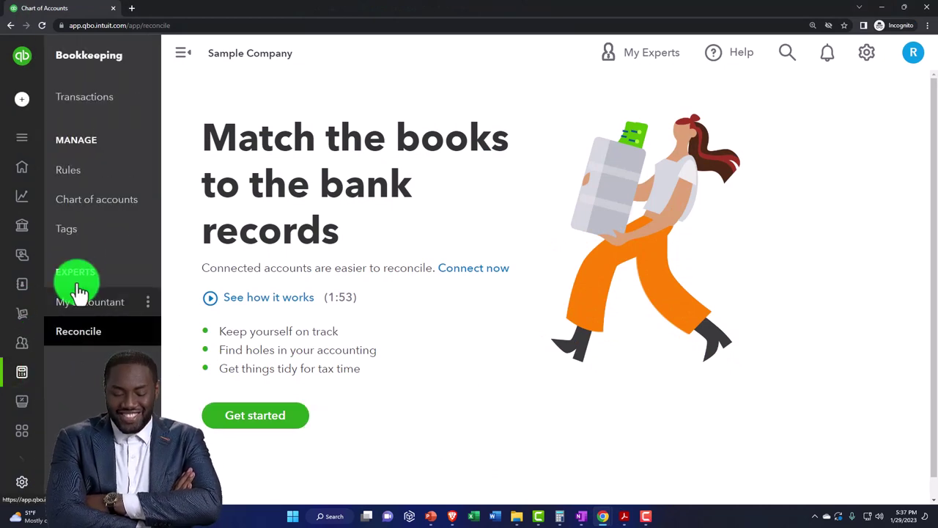
View the Sample Company's Chart of Accounts, then return to the Get Great Guitars Chart of Accounts with the navigation collapsed.
left_click(86, 212)
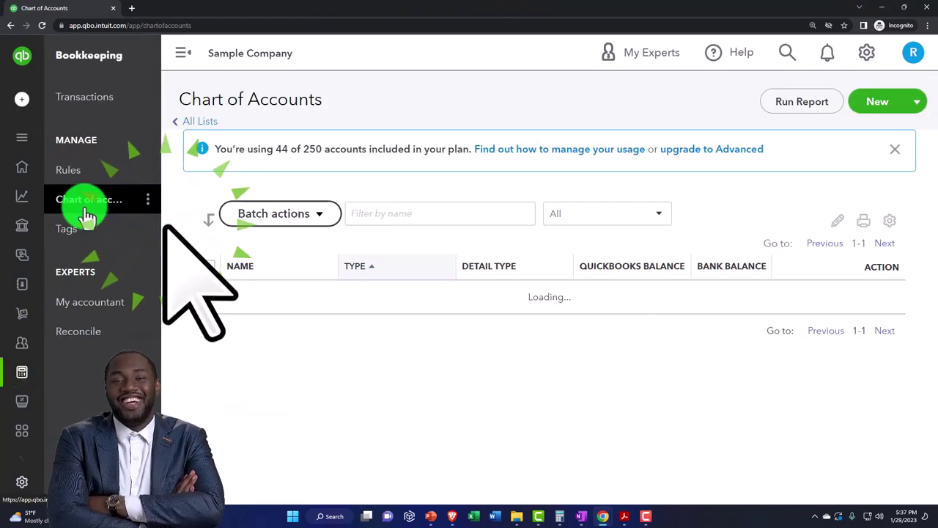
left_click(881, 8)
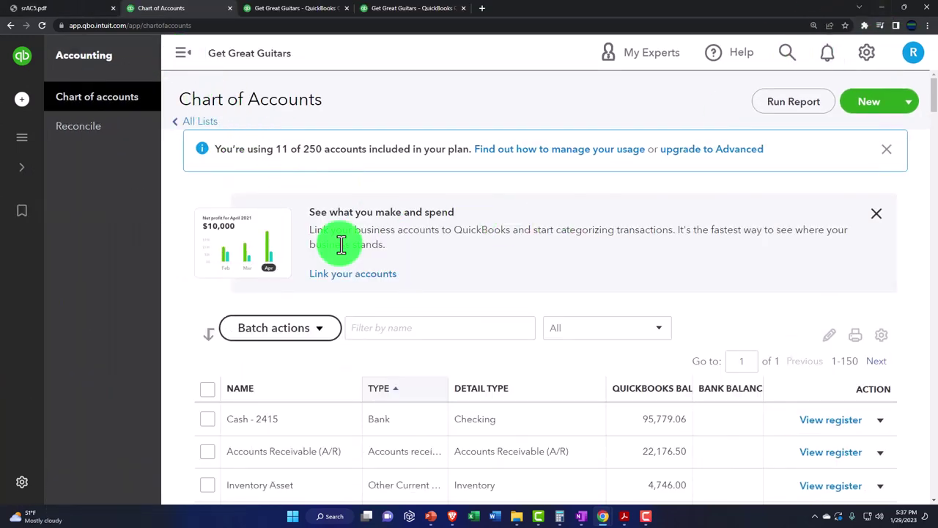
left_click(193, 62)
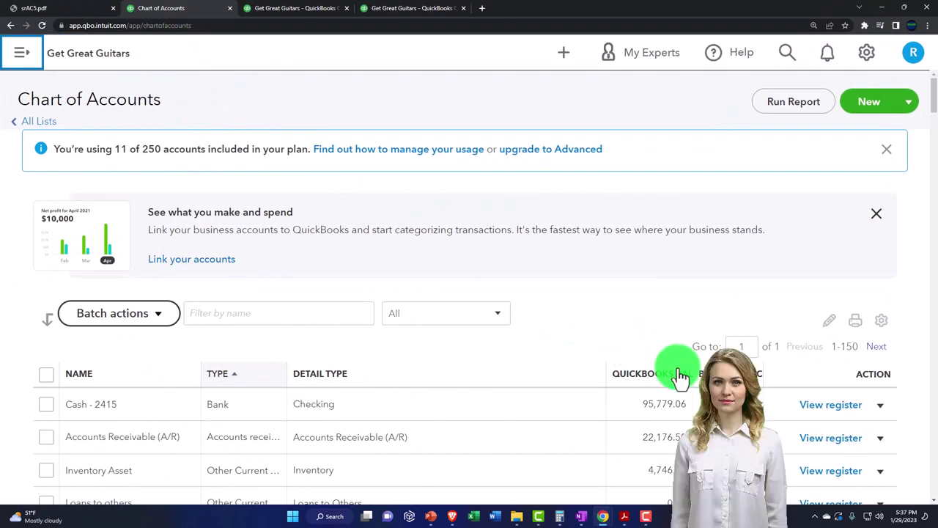
Open the bank register for Cash - 2415 and review its entries back to the 12/31/2022 opening balance deposit.
left_click(819, 411)
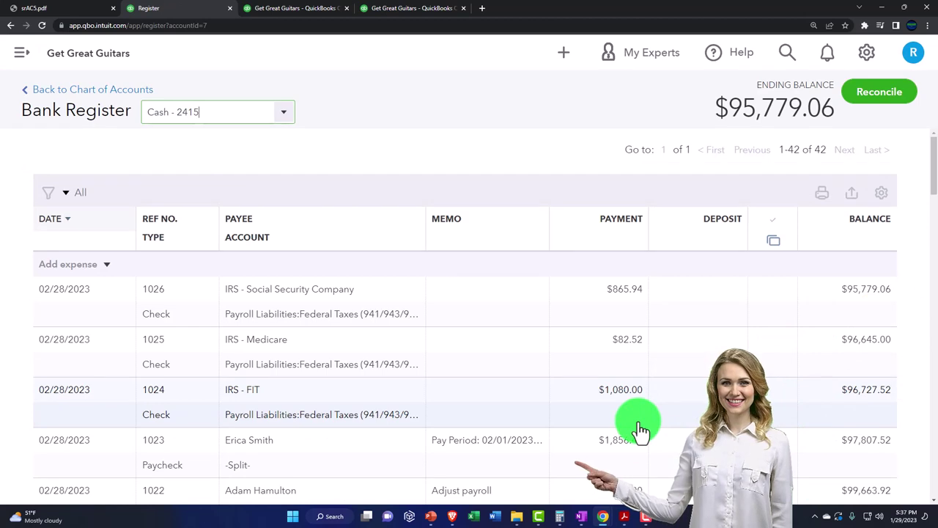
scroll(640, 431, "down", 15)
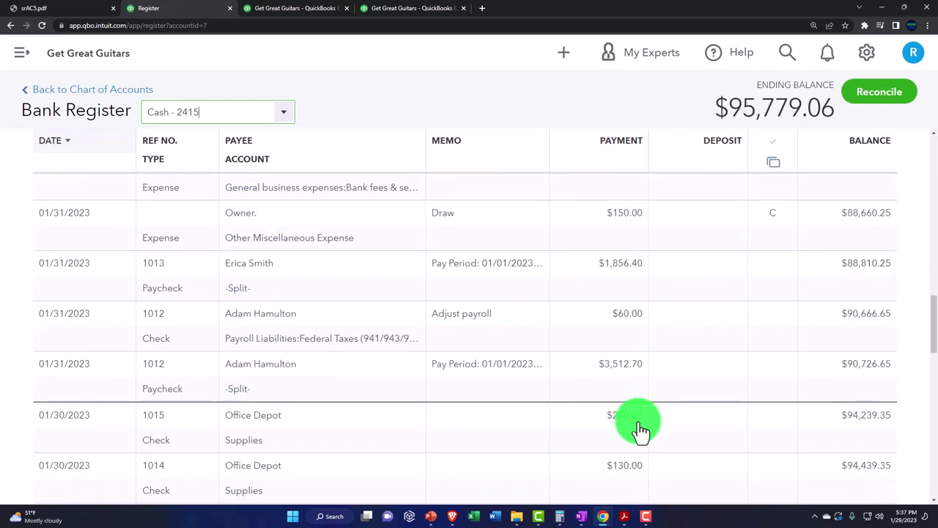
scroll(641, 431, "down", 15)
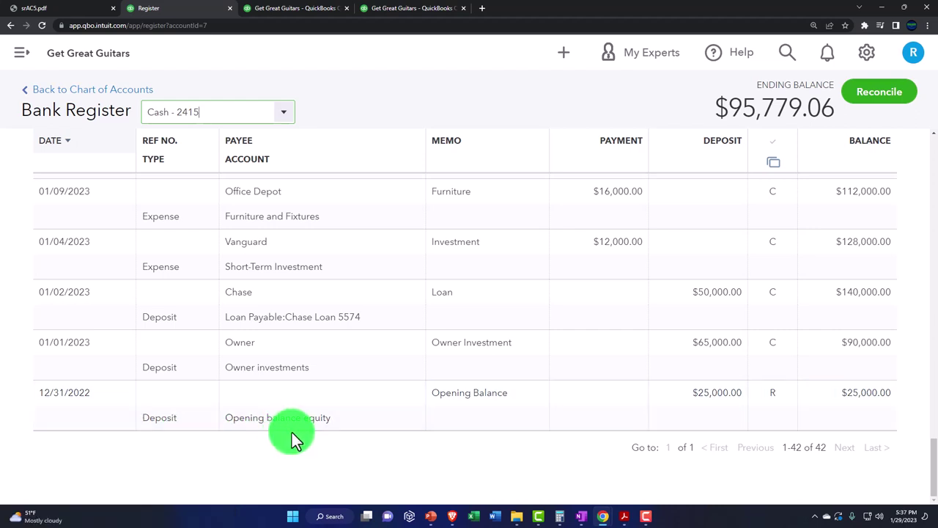
scroll(297, 432, "up", 20)
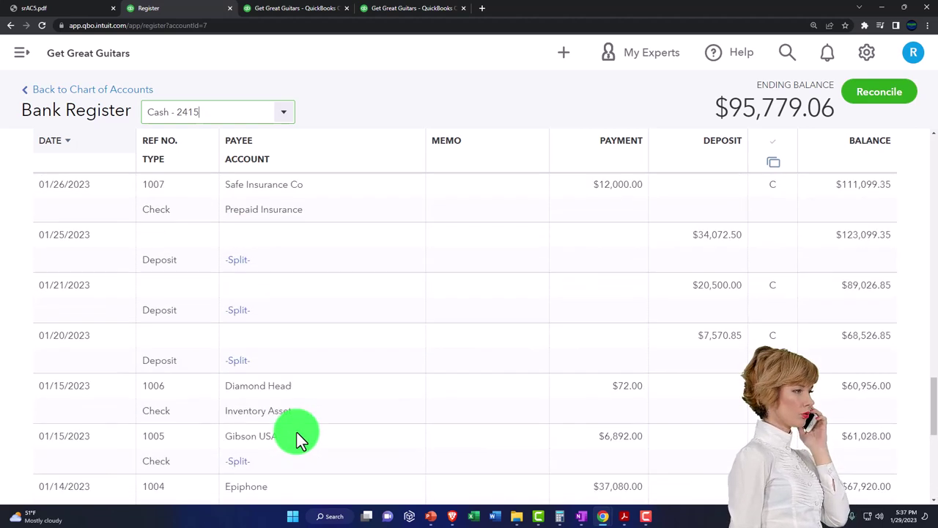
scroll(297, 432, "up", 5)
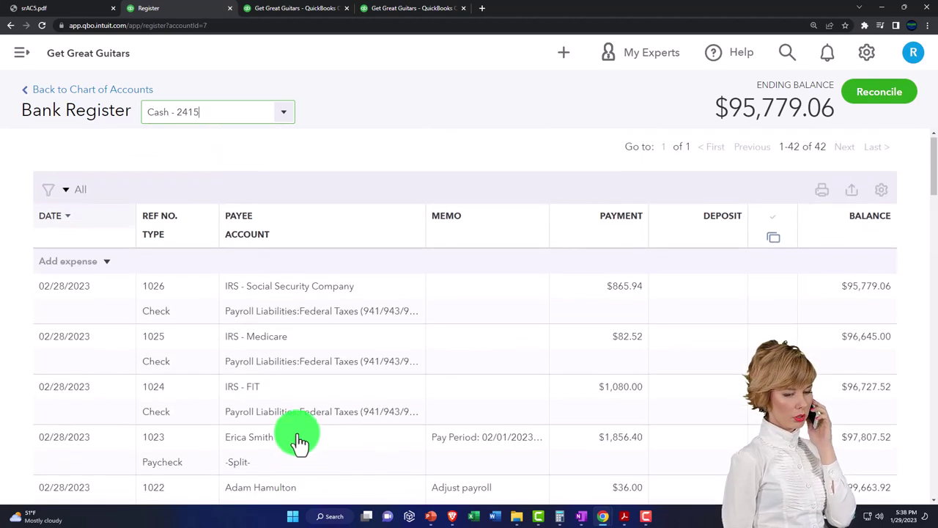
Add a new expense entry to the Cash - 2415 register and date it 12/31/2022.
left_click(108, 268)
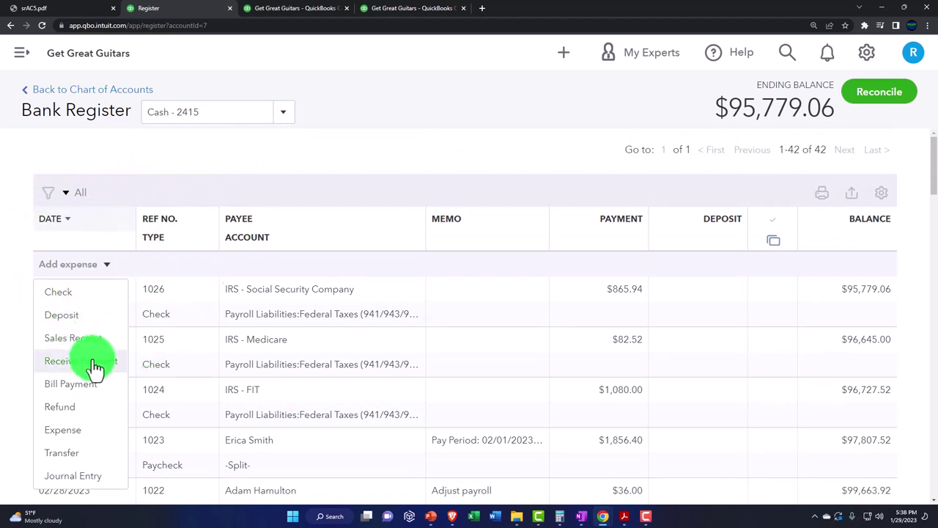
left_click(79, 438)
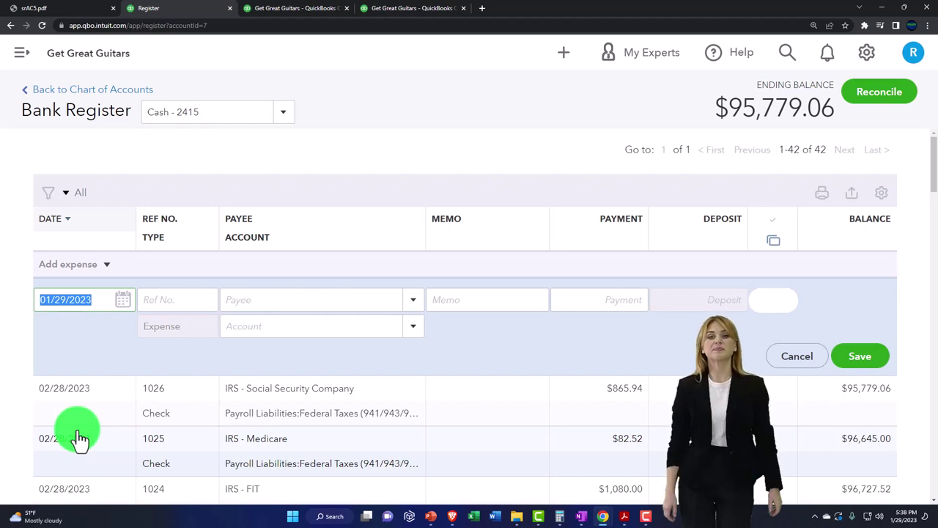
type("12")
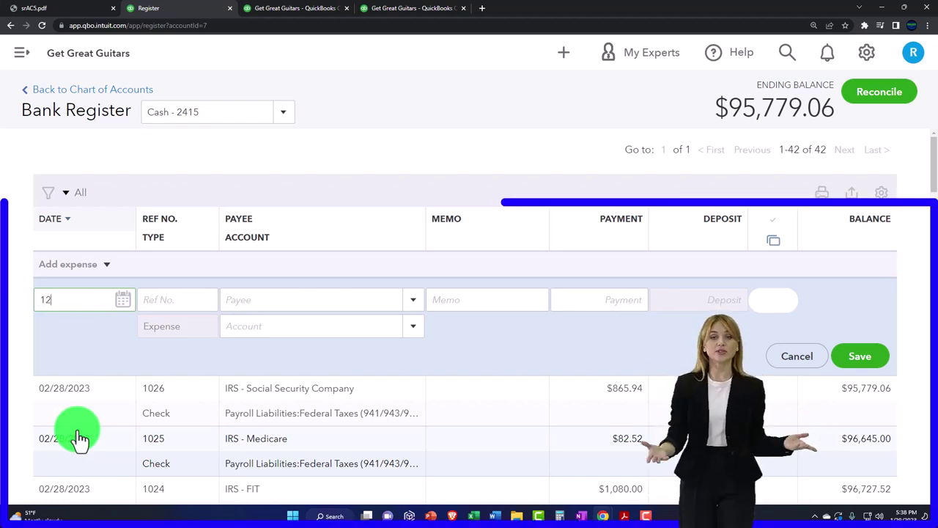
type("/31")
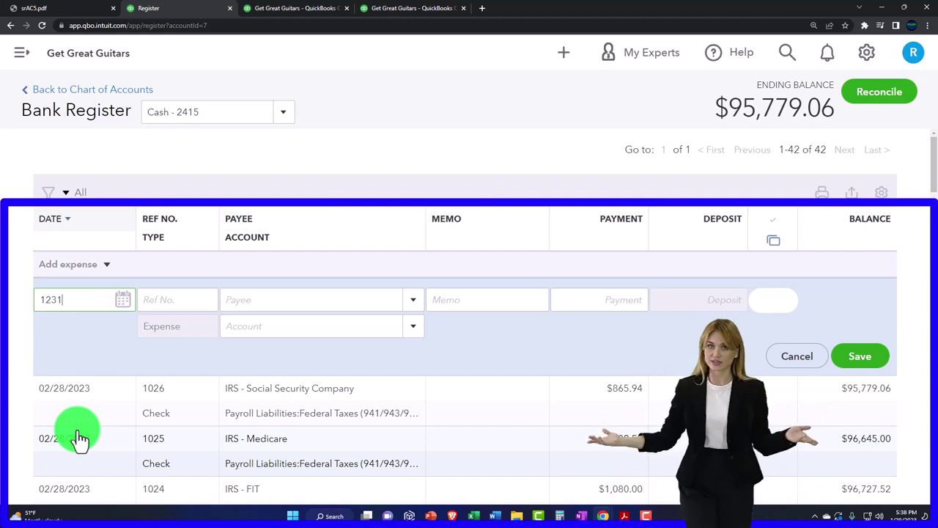
type("/202")
key("Tab")
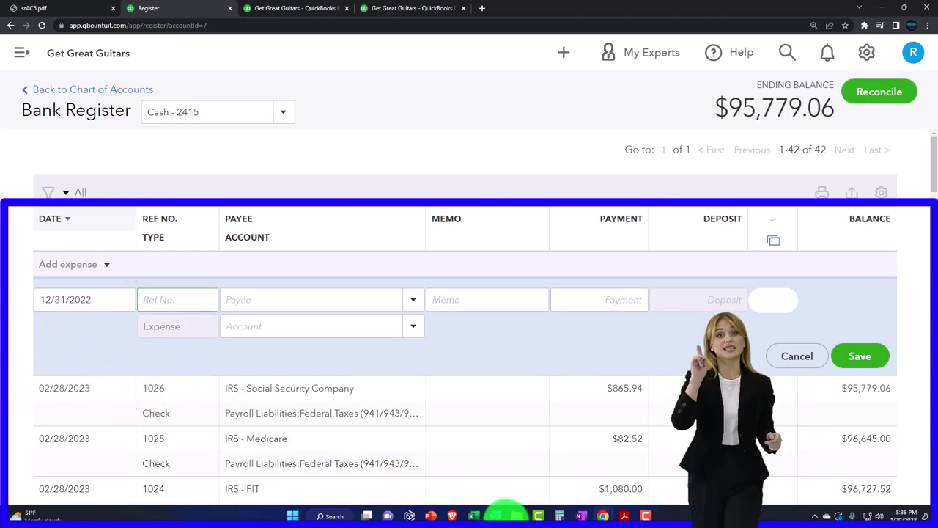
Consult the January bank statement and set the new expense's payee to Epiphone and its memo to PP Check.
left_click(624, 516)
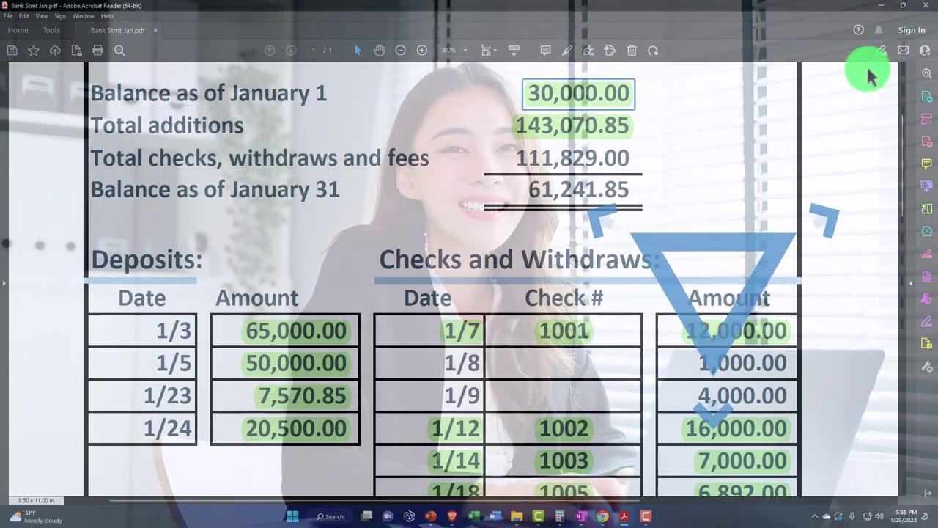
left_click(880, 6)
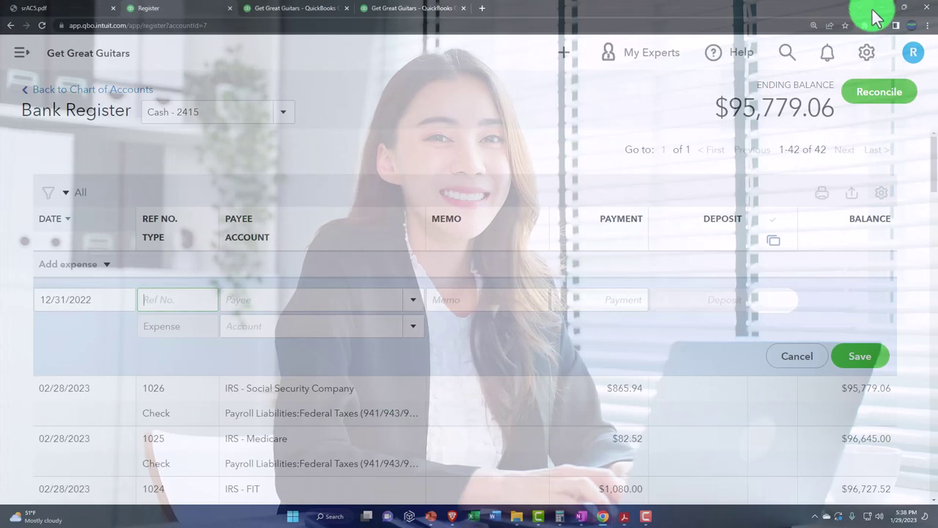
left_click(286, 301)
type("Epiphone")
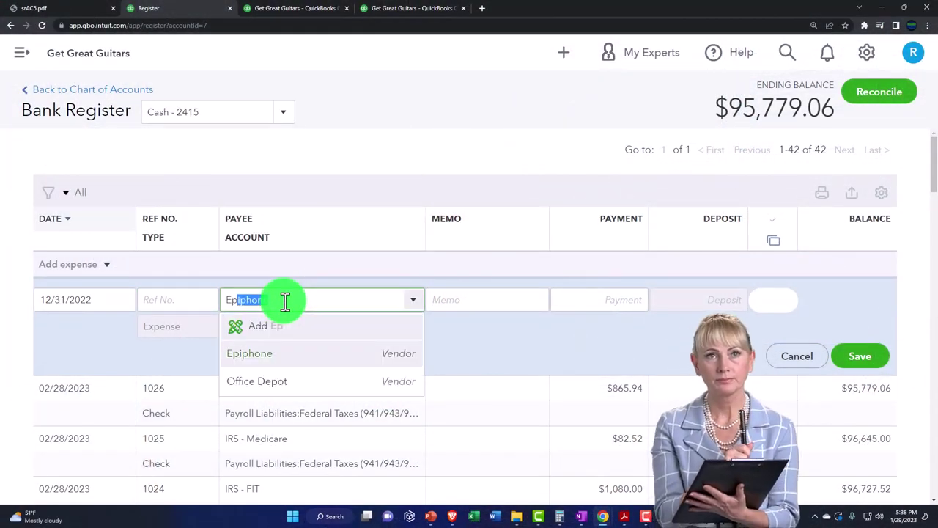
key("Tab")
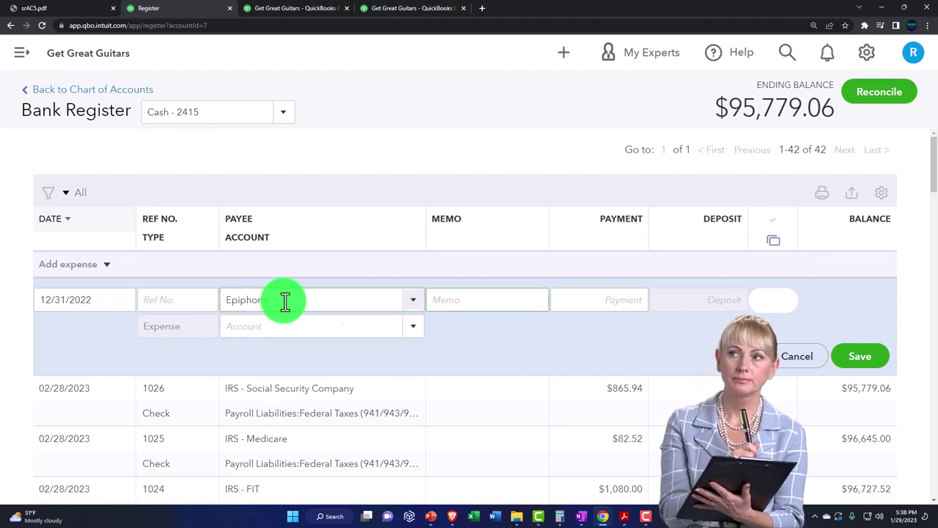
type("PP")
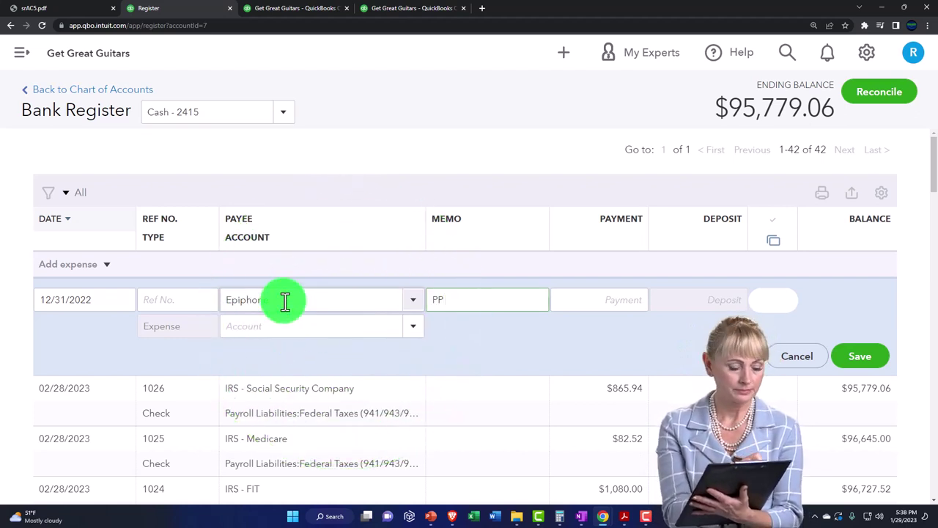
type(" CH")
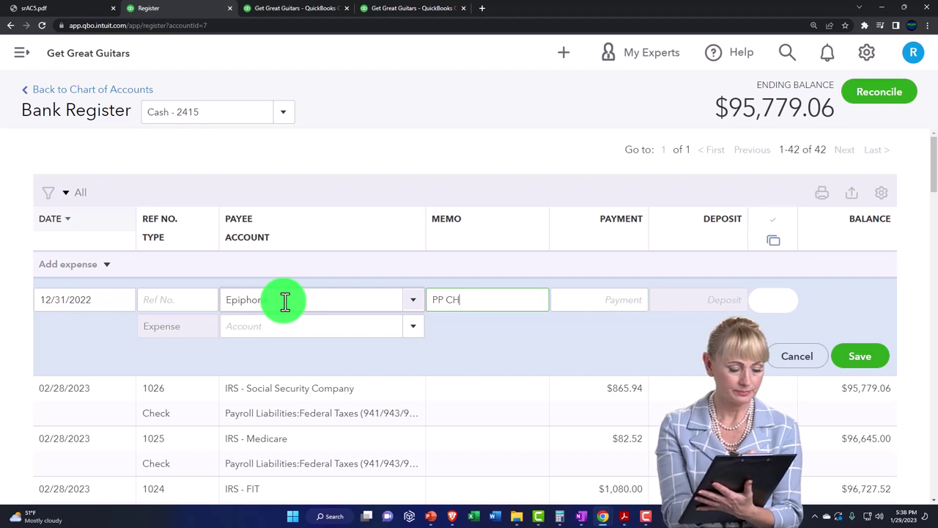
type("heck")
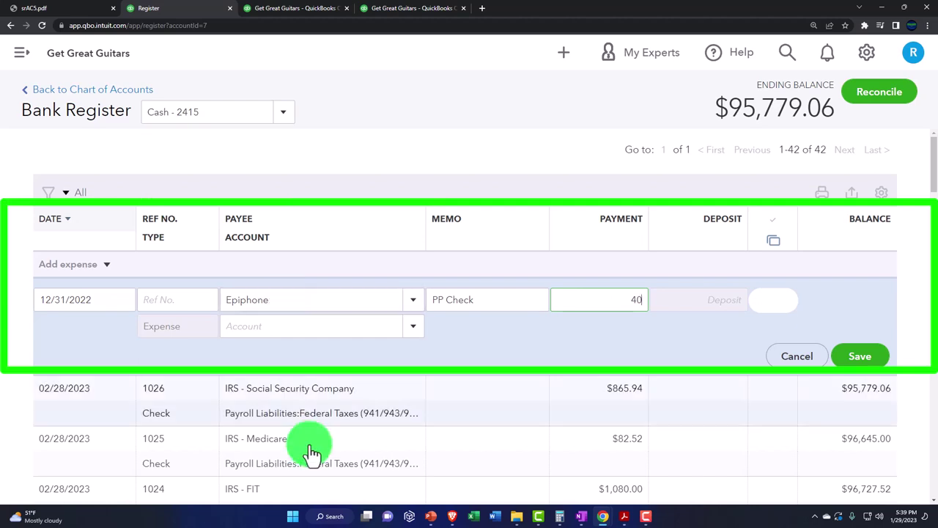
Check the 1/9 withdrawal on the bank statement and set the expense's payment amount to 4,000.00.
left_click(624, 516)
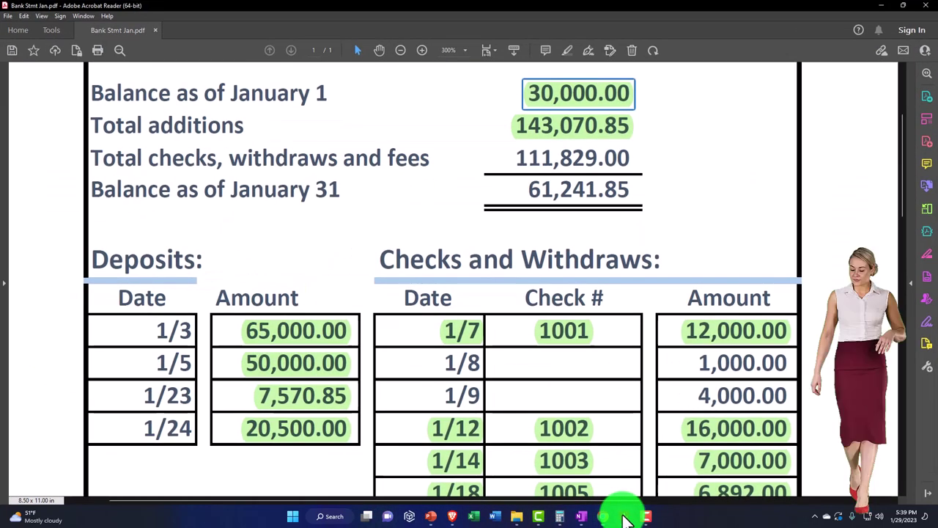
left_click(624, 517)
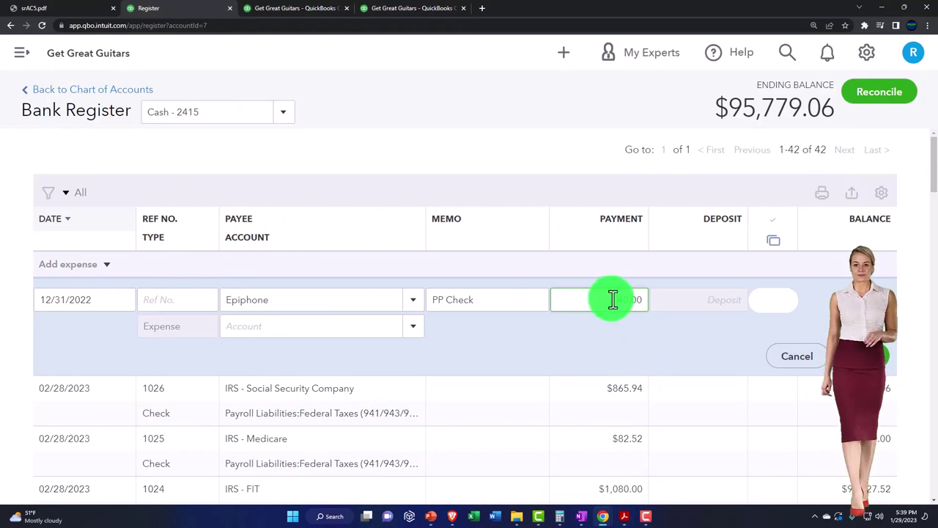
type("4,00")
type("0")
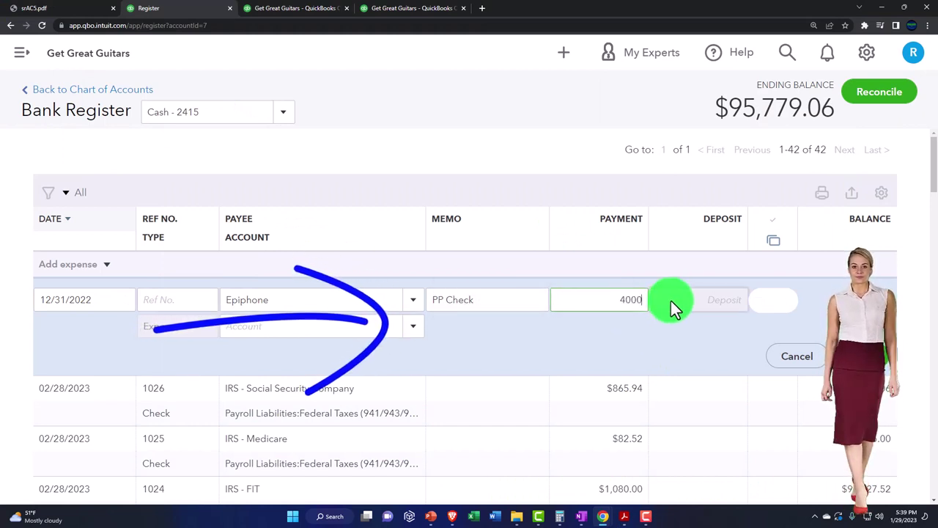
key("Tab")
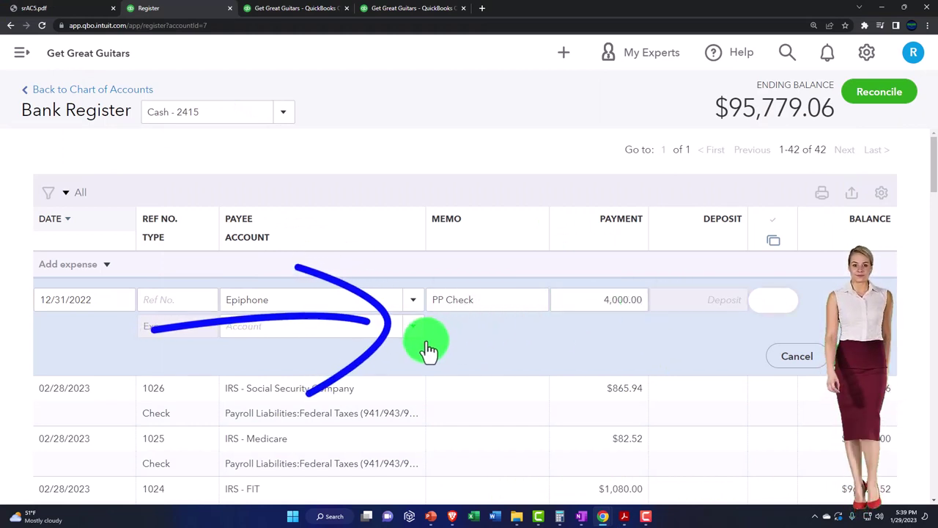
left_click(335, 326)
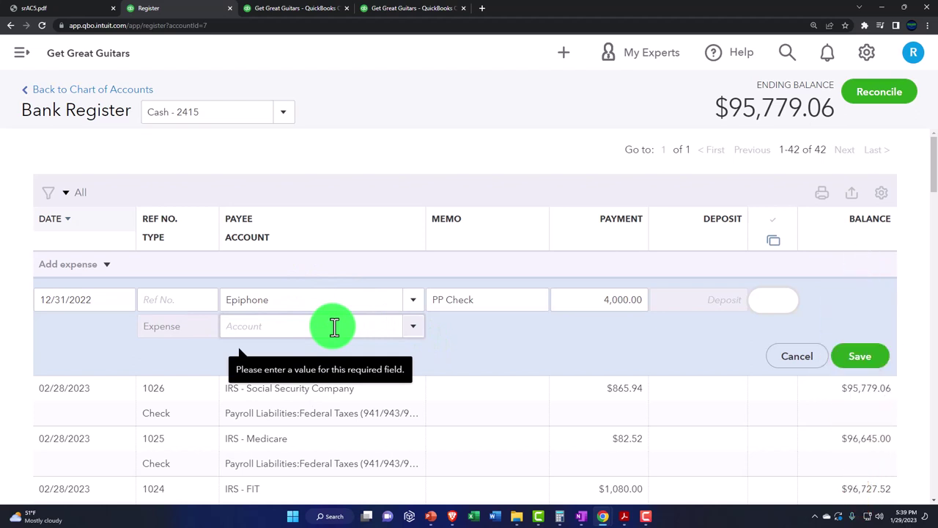
left_click(335, 326)
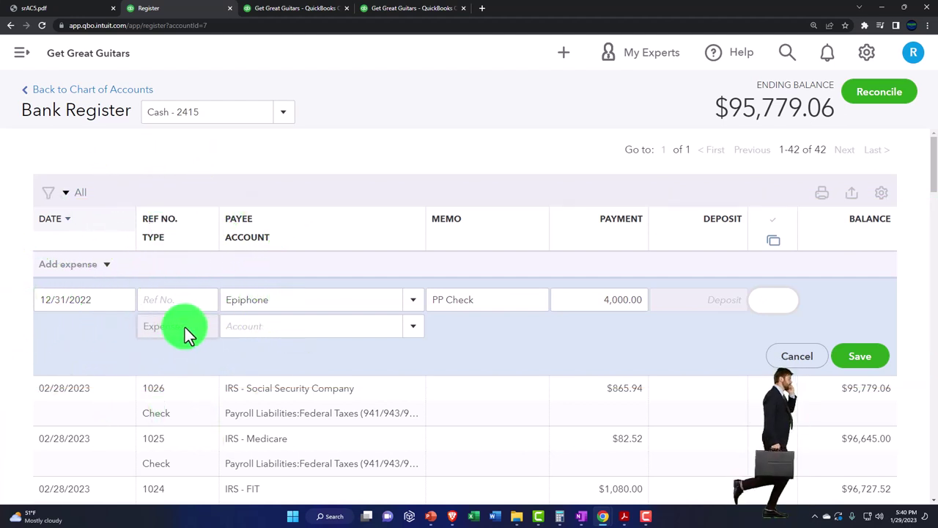
left_click(241, 326)
type("begge")
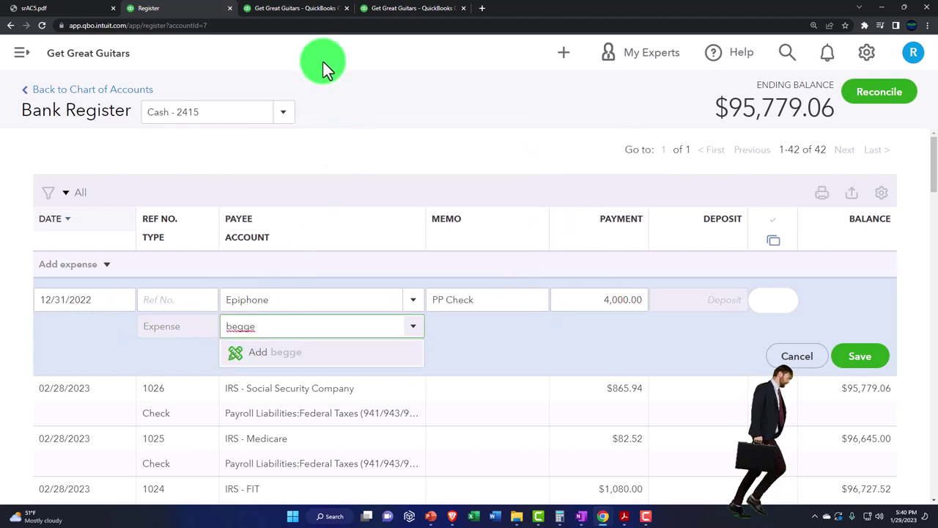
Look up the equity account names in the Get Great Guitars Balance Sheet report and return to the bank register.
left_click(303, 9)
scroll(293, 330, "down", 5)
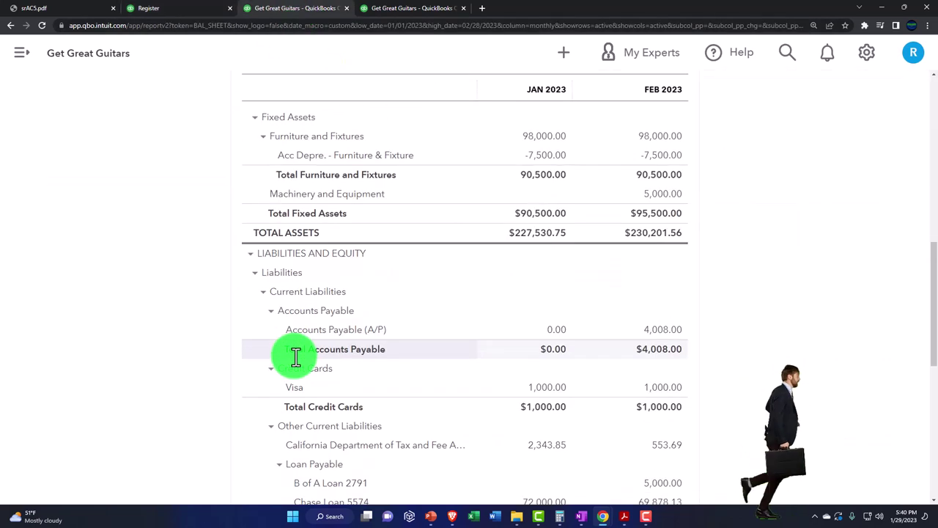
scroll(295, 357, "down", 6)
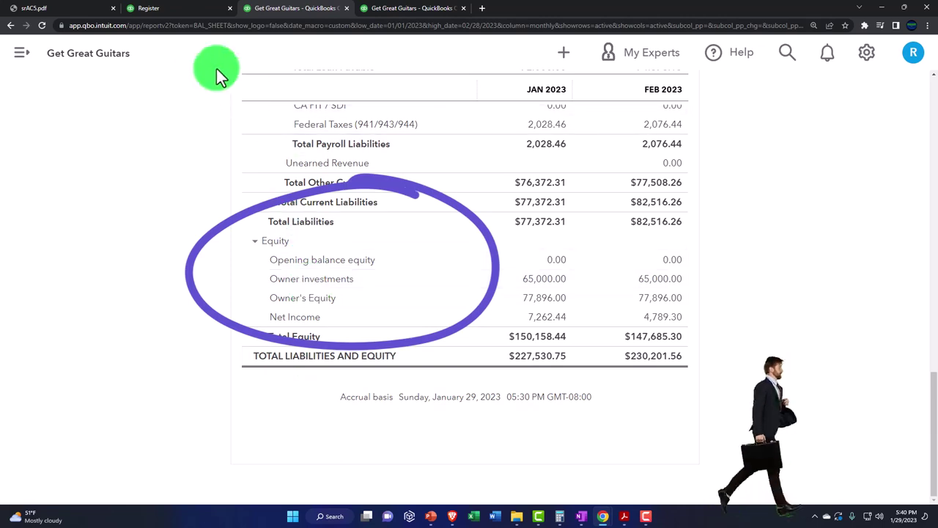
left_click(185, 15)
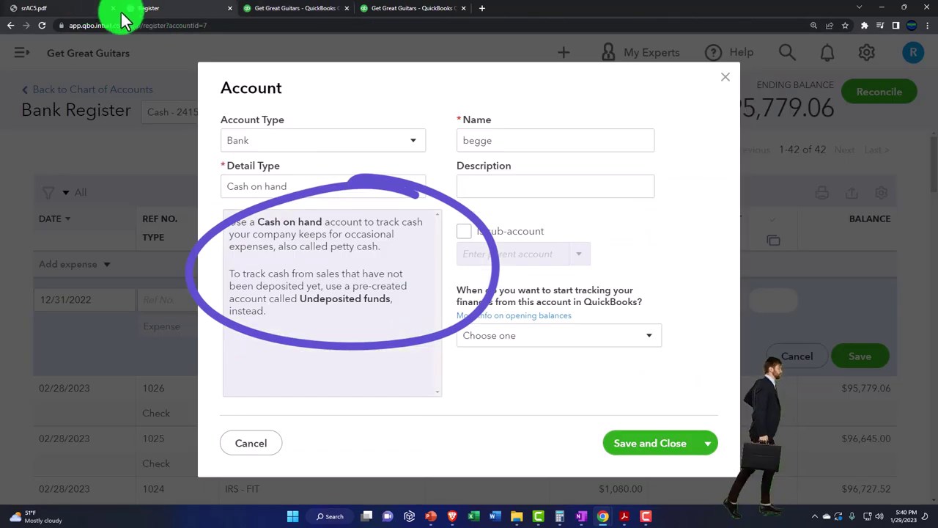
Dismiss the new account form, assign the expense to Opening balance equity, and save the transaction.
left_click(718, 80)
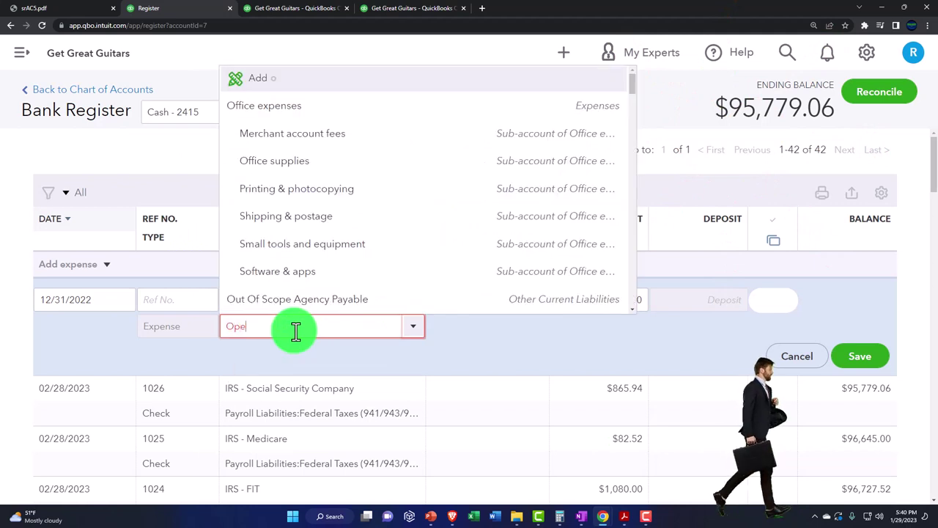
key("Tab")
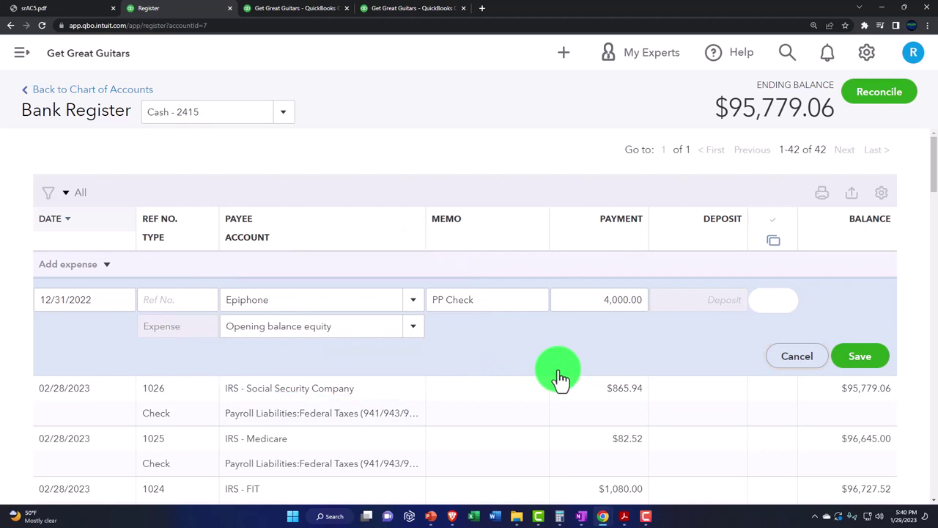
left_click(863, 359)
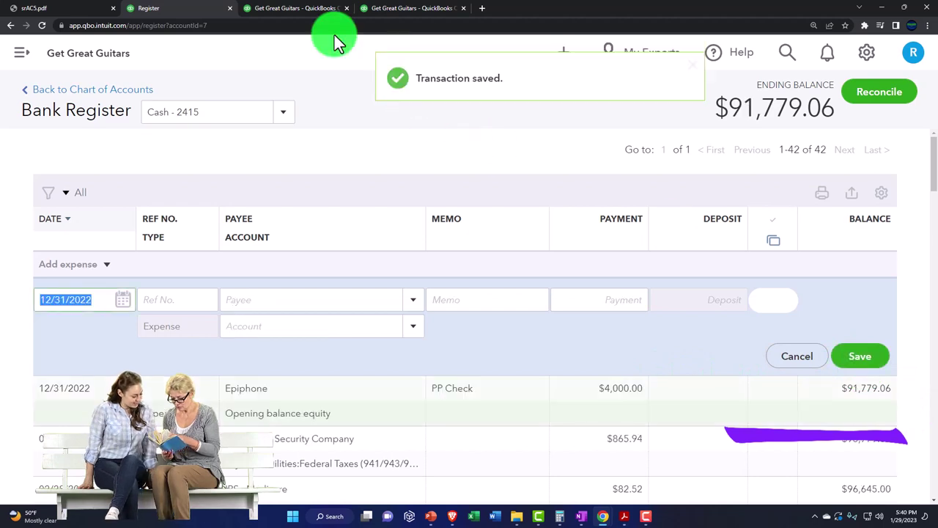
Switch to the Balance Sheet report and rerun it for 01/01/2023 to 02/28/2023.
left_click(284, 10)
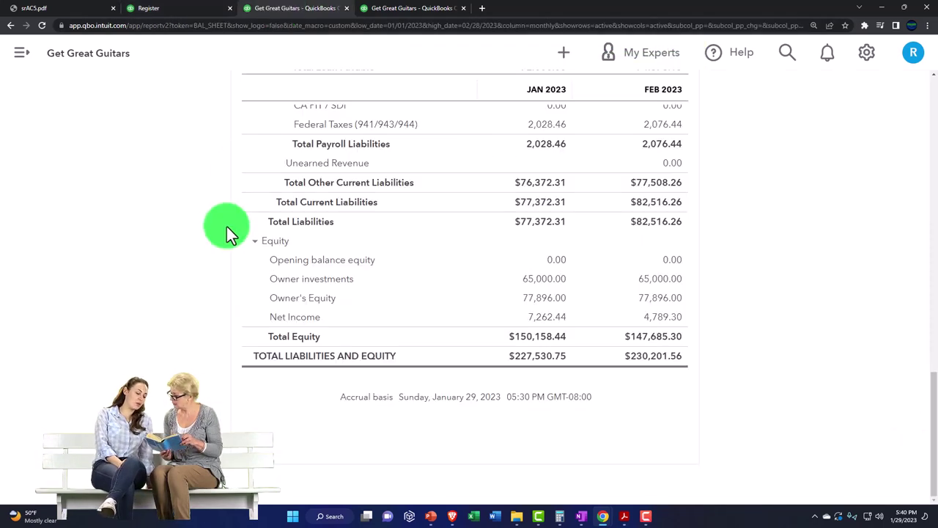
scroll(226, 235, "up", 15)
scroll(226, 234, "up", 2)
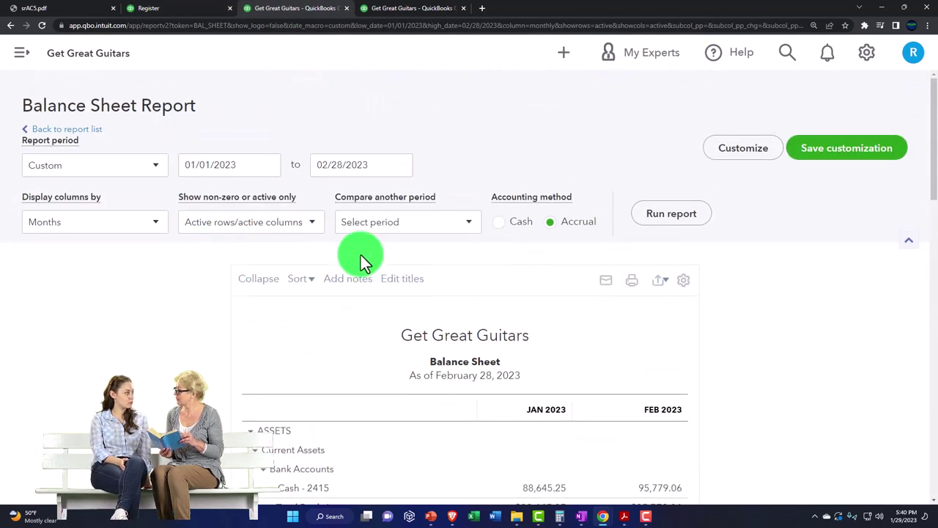
left_click(671, 214)
Open the transaction detail behind the January 2023 Cash - 2415 balance and look through the listed transactions.
scroll(645, 249, "down", 3)
key("ctrl+plus")
key("ctrl+plus")
key("ctrl+plus")
key("ctrl+plus")
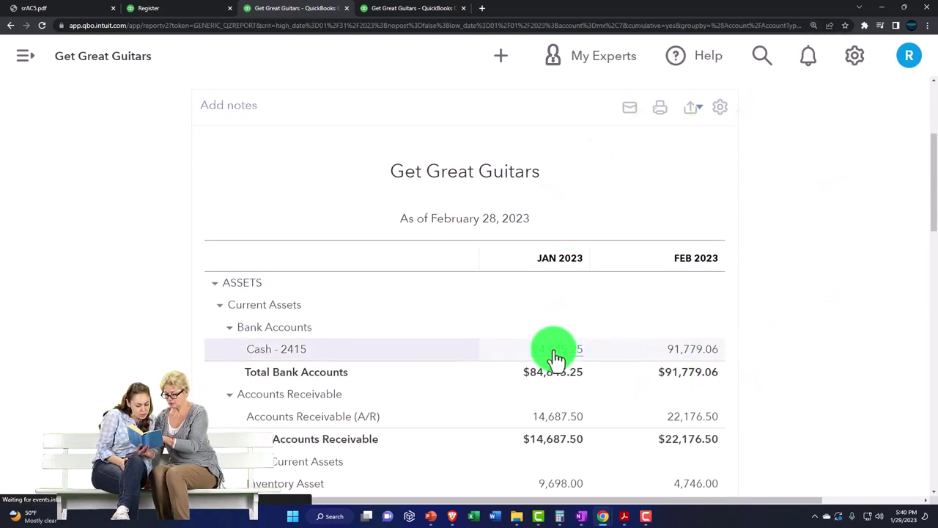
scroll(440, 432, "down", 8)
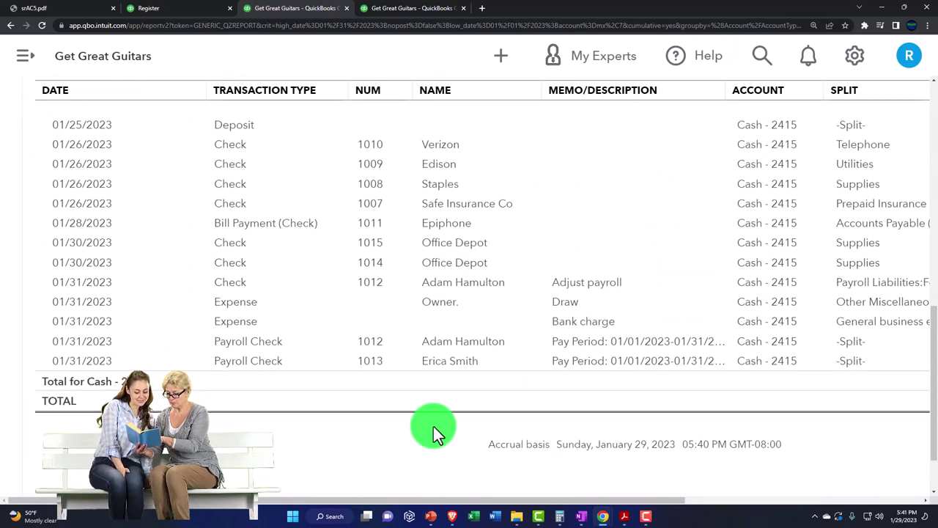
scroll(433, 426, "up", 10)
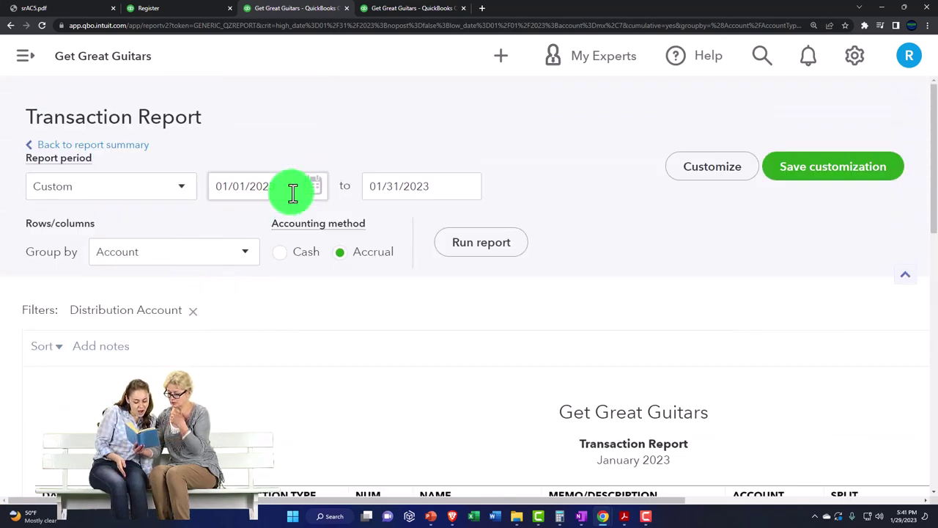
Set the Transaction Report's start date to 12/31/2022 and rerun the report.
left_click(293, 192)
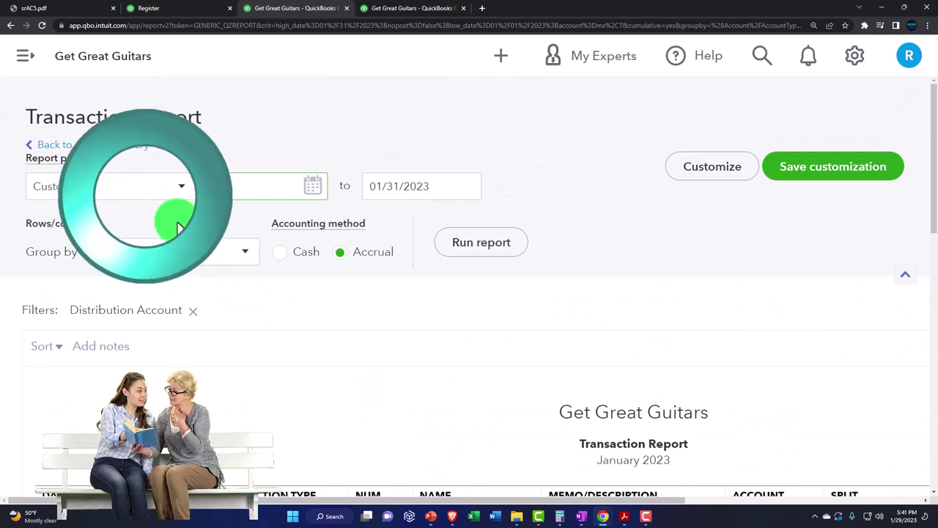
type("12/31/2023")
key("Tab")
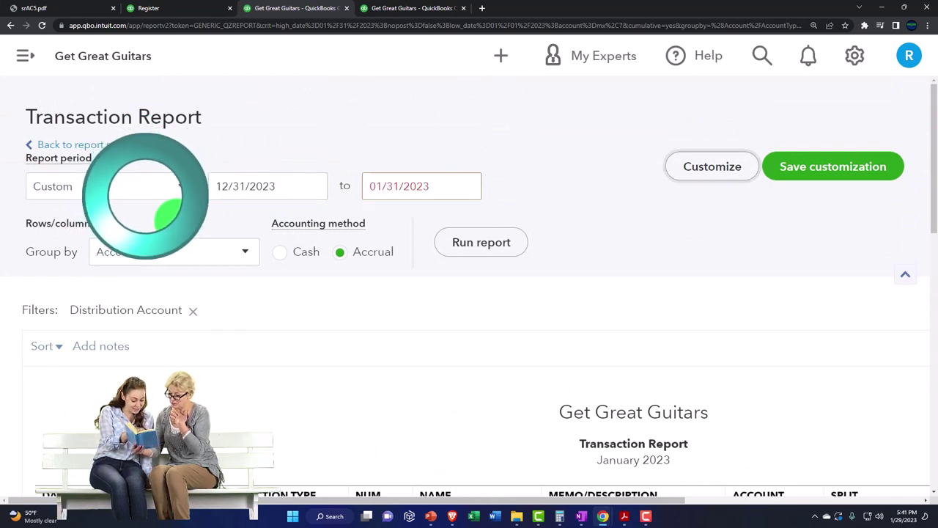
left_click(297, 188)
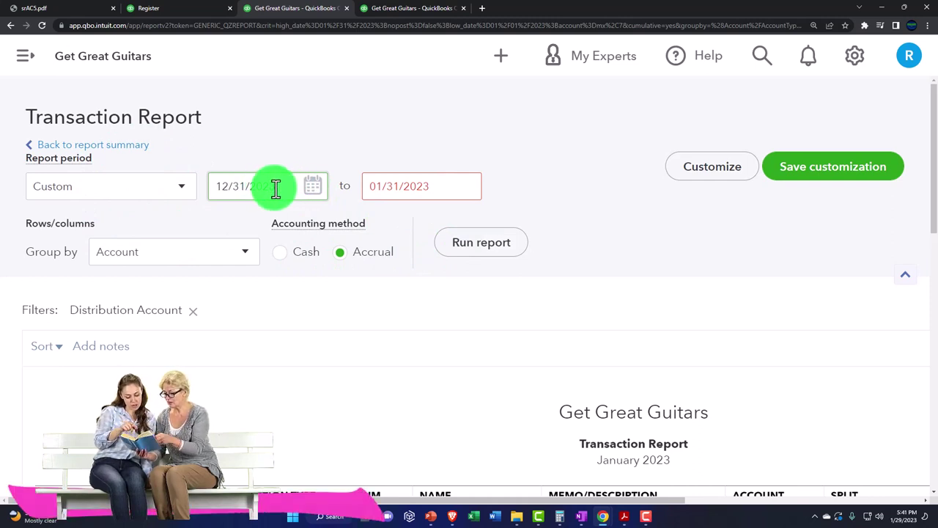
type("2")
key("Tab")
left_click(476, 248)
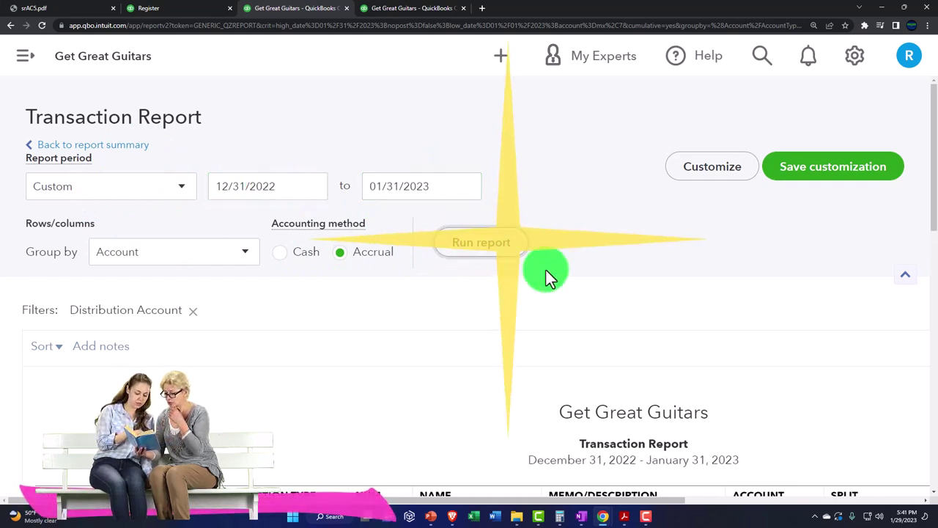
Examine the 12/31/2022 entries and running balances in the Transaction Report, then return to the balance sheet summary.
scroll(546, 271, "down", 3)
key("ctrl+minus")
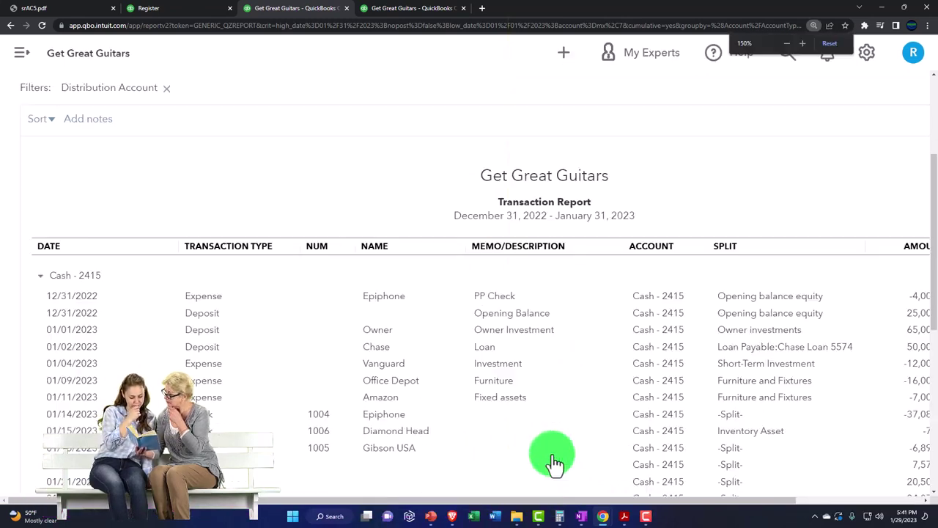
key("ctrl+minus")
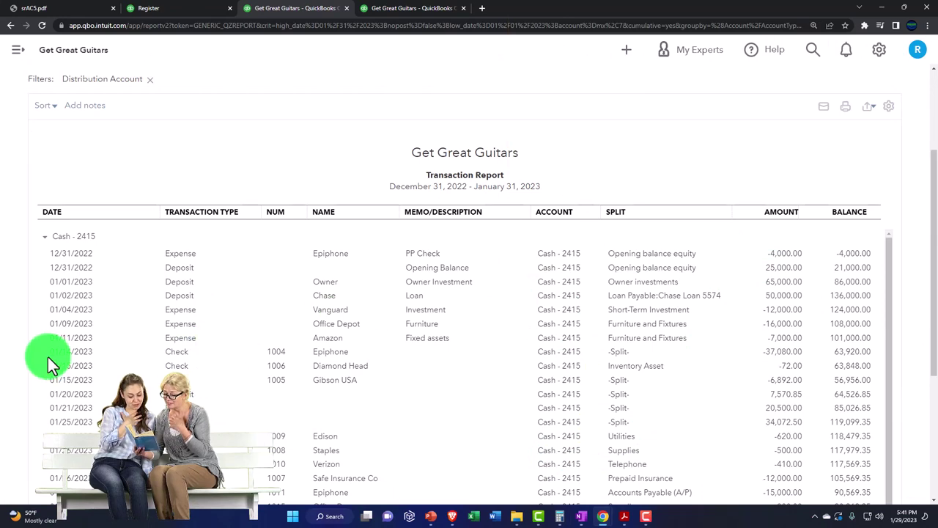
scroll(48, 357, "up", 2)
left_click(83, 121)
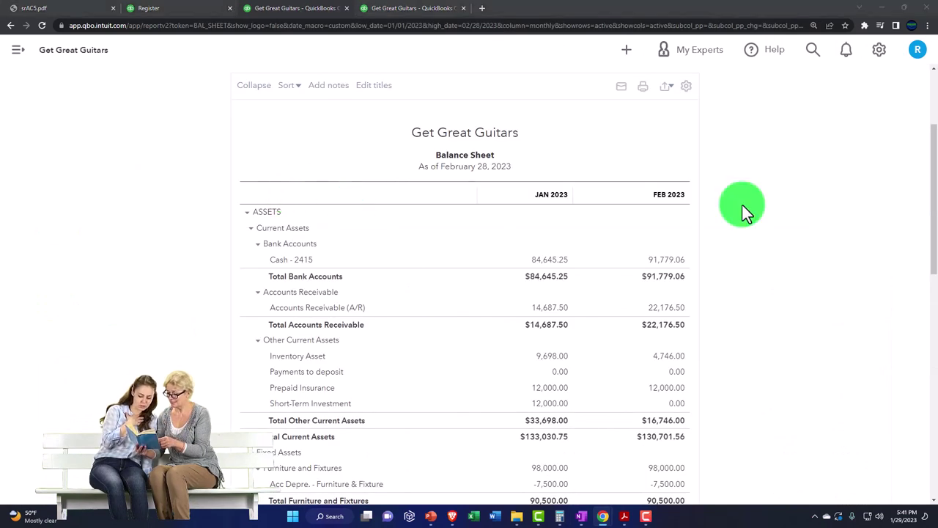
Return to the Cash - 2415 register and fill in a new 12/31/2022 expense with payee Gibson USA and memo PP check.
left_click(195, 10)
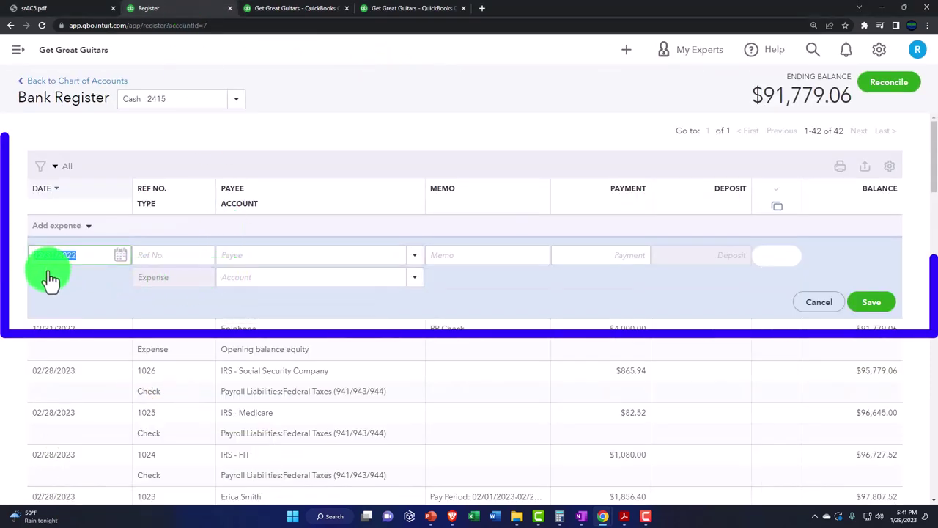
key("Tab")
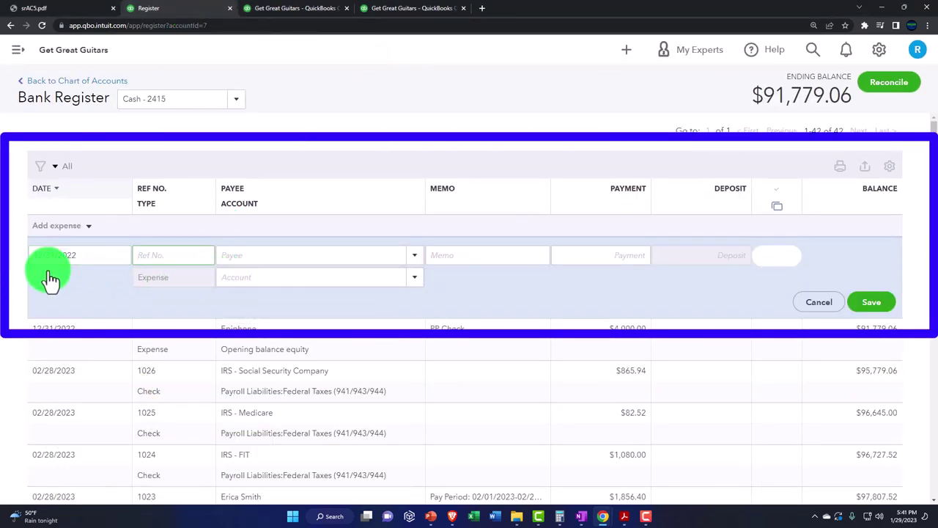
type("Gib")
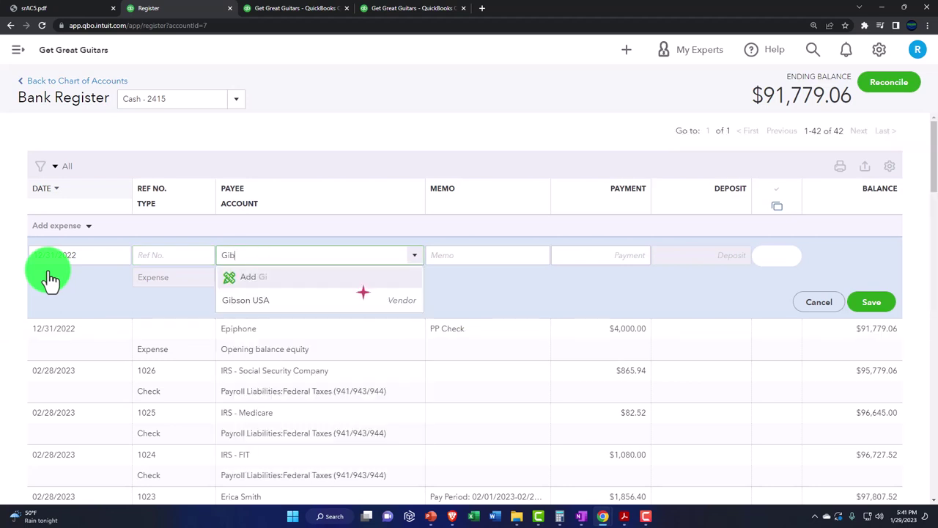
type("son USA")
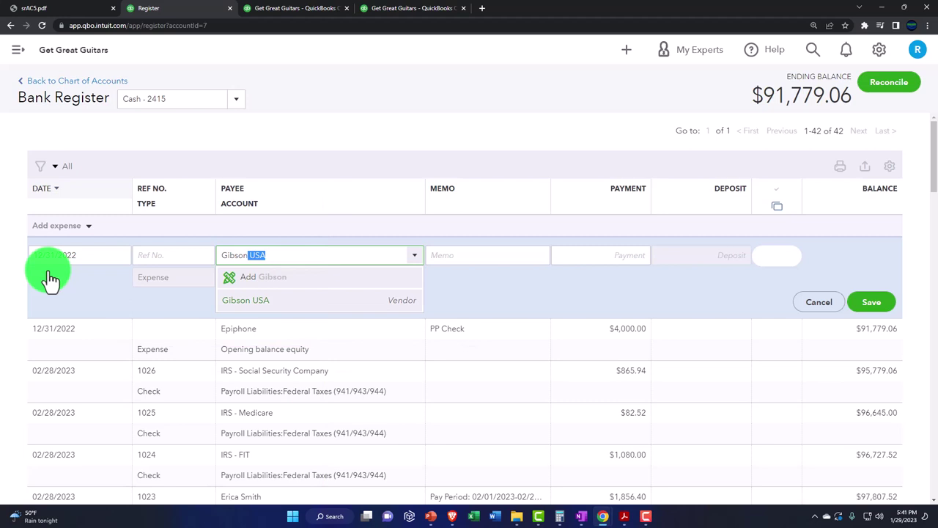
key("Tab")
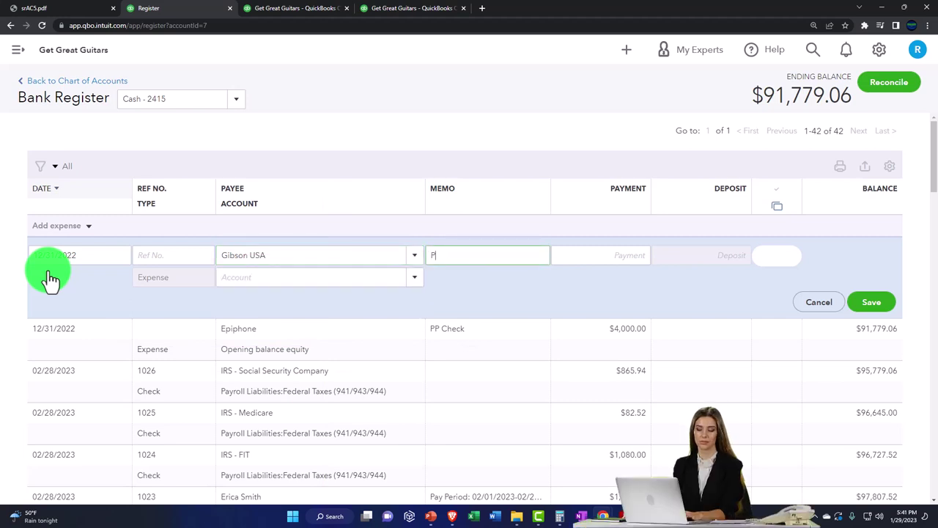
type("PP check")
key("Tab")
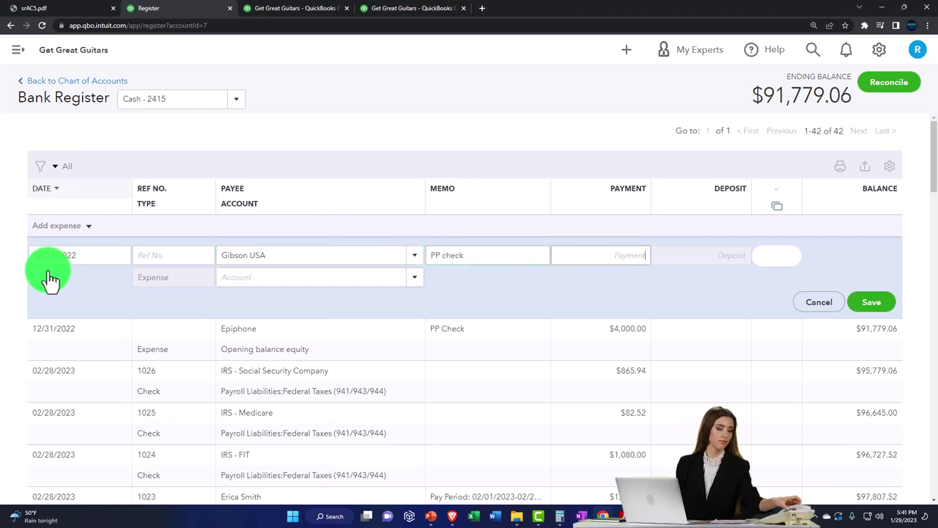
Set the expense's payment to 1,000.00 and compare it with the 1/8 withdrawal on the January bank statement.
type("1,000.00")
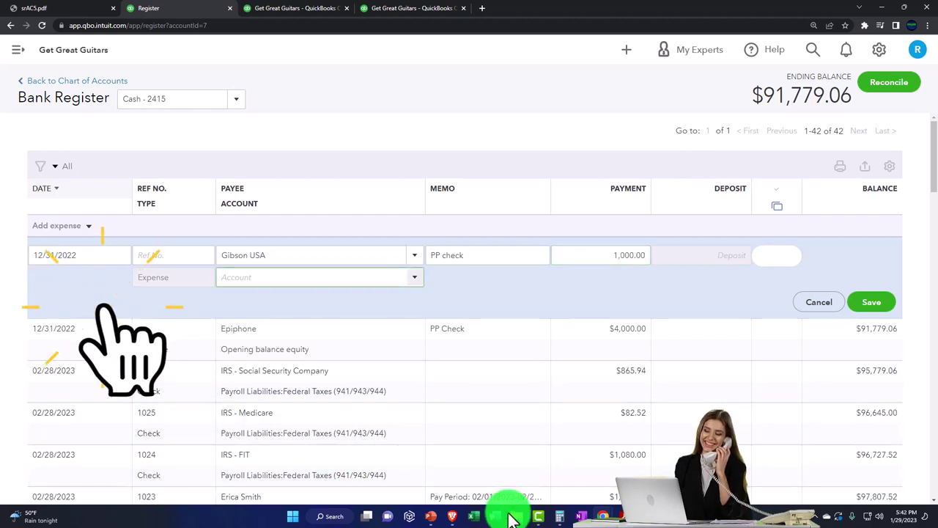
left_click(617, 515)
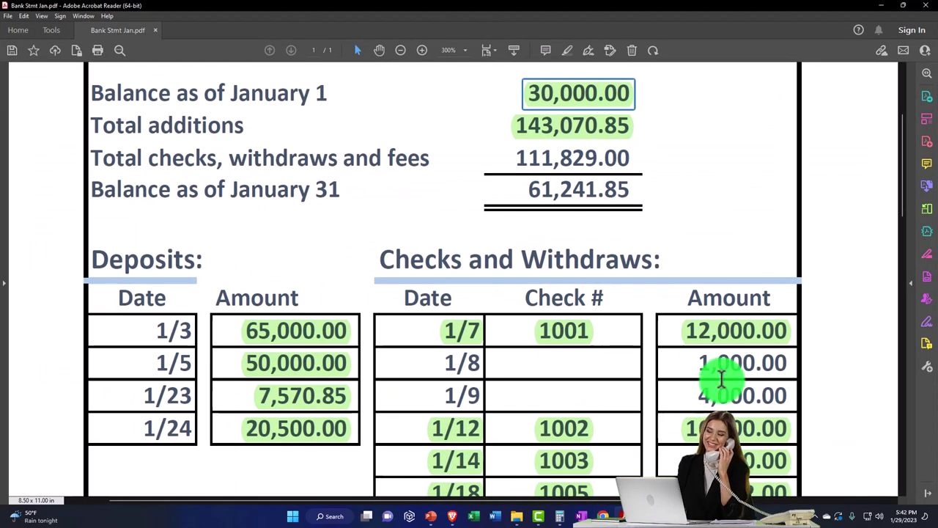
left_click(882, 6)
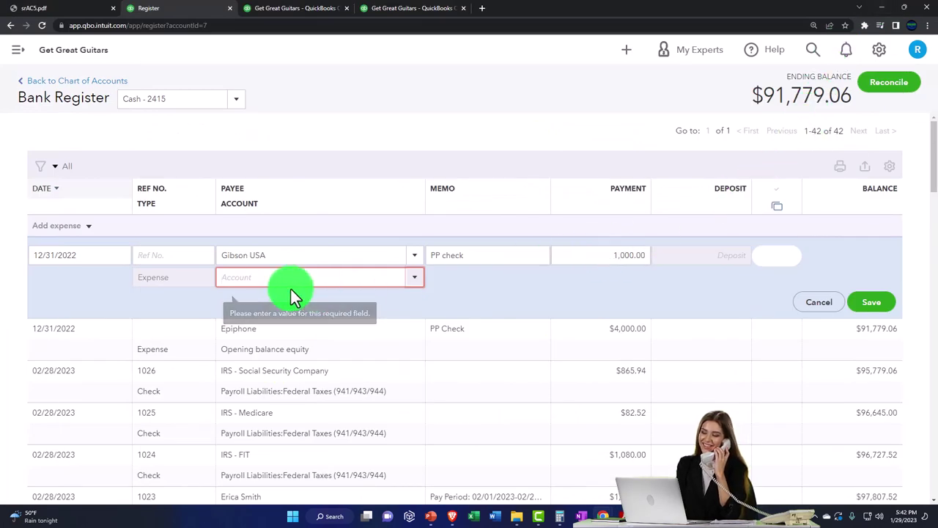
Assign the Gibson USA expense to Opening balance equity and save the transaction.
left_click(257, 276)
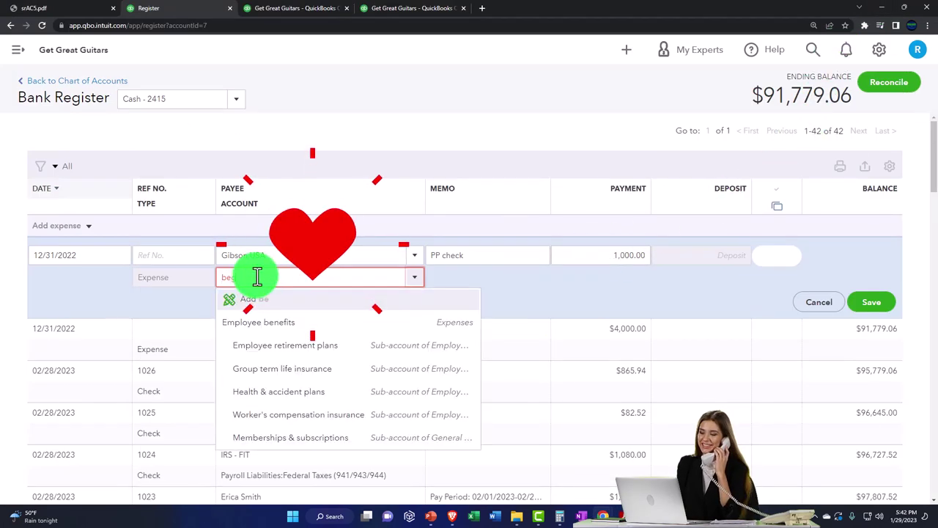
type("beg")
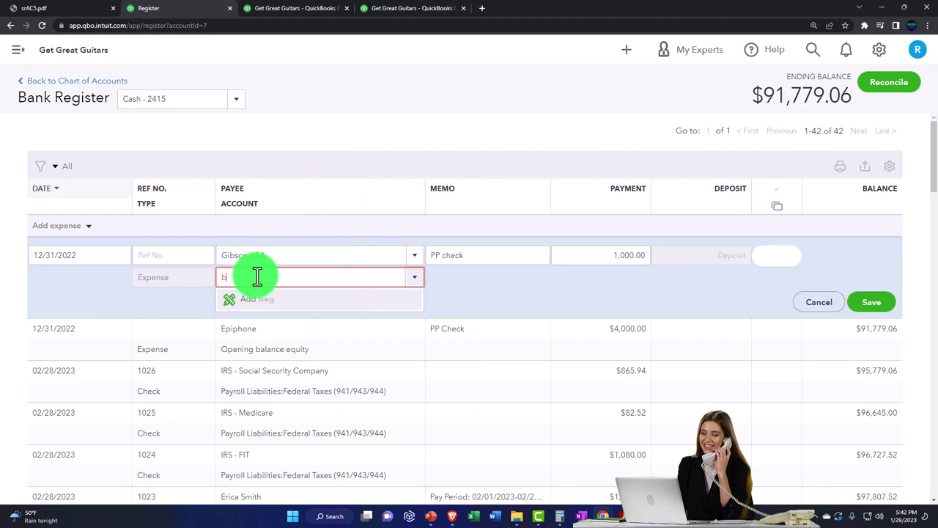
key("BackSpace")
type("o")
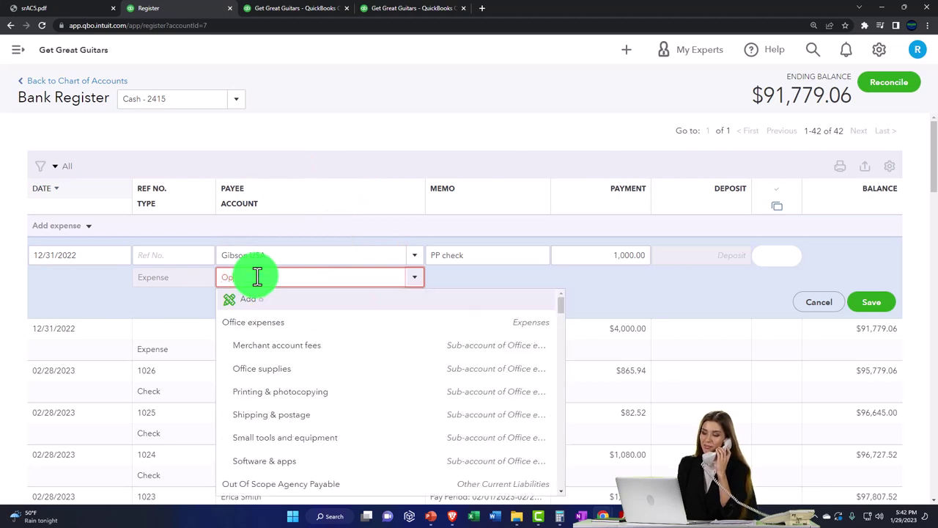
type("p")
key("Return")
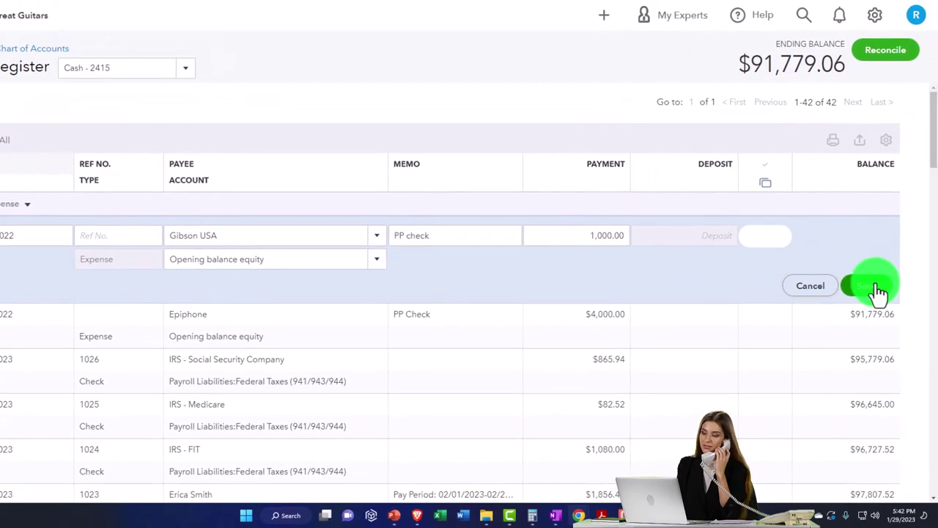
left_click(876, 286)
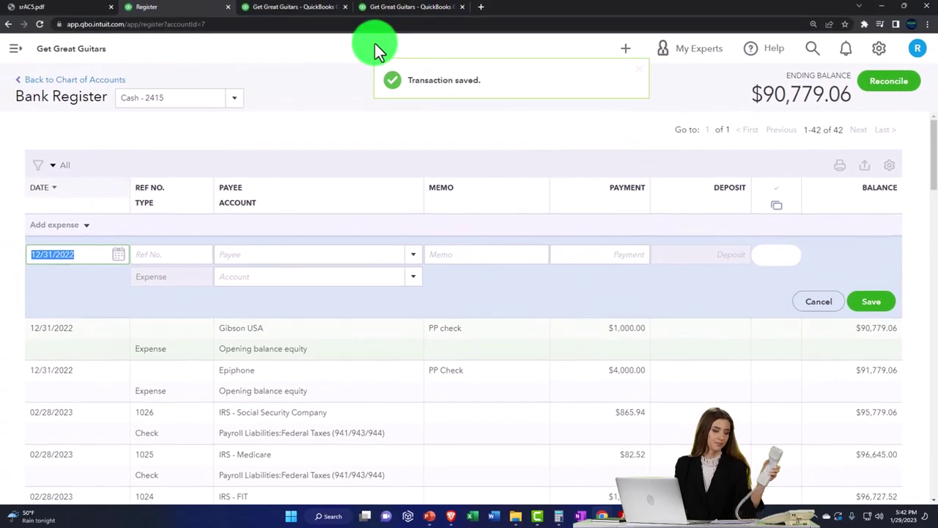
Rerun the Balance Sheet report from 12/01/2022 to 02/28/2023 and examine the December 2022 column from cash down to equity.
left_click(311, 9)
scroll(304, 220, "up", 2)
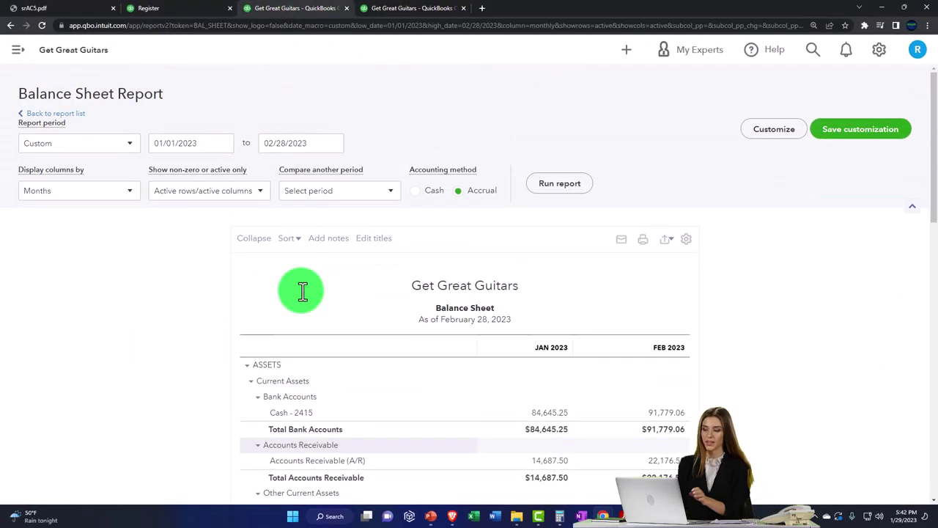
left_click(206, 142)
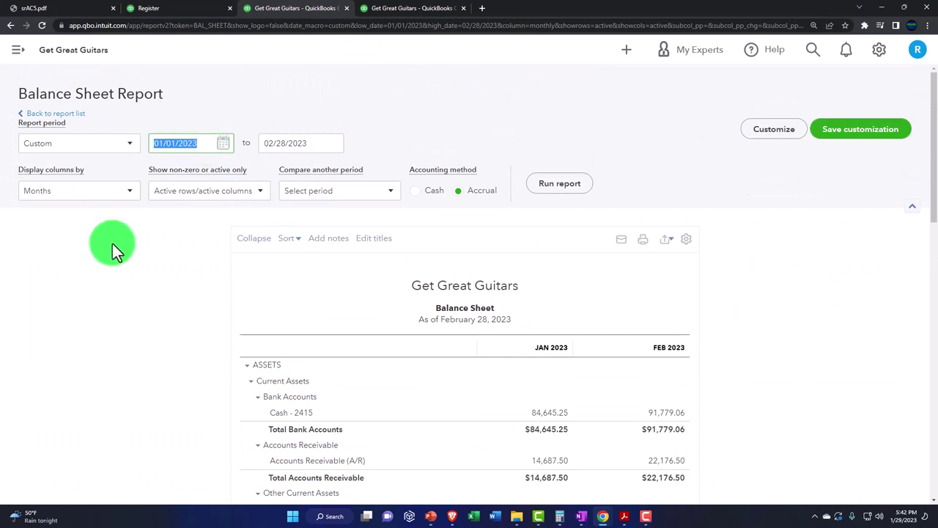
type("12")
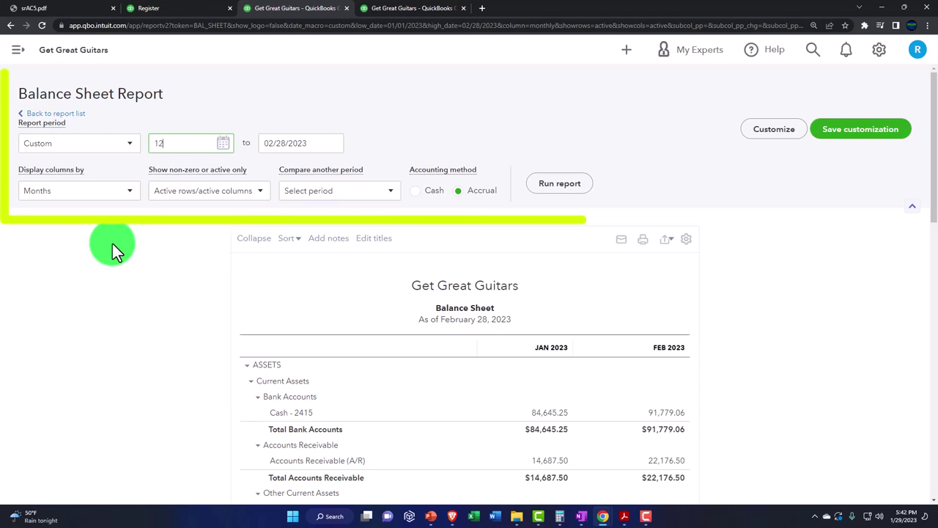
type("/01/2023")
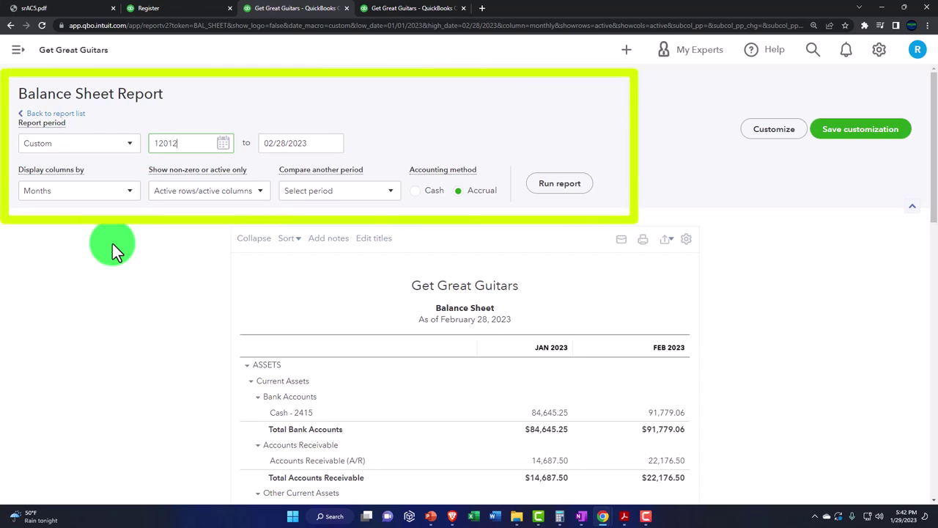
key("Tab")
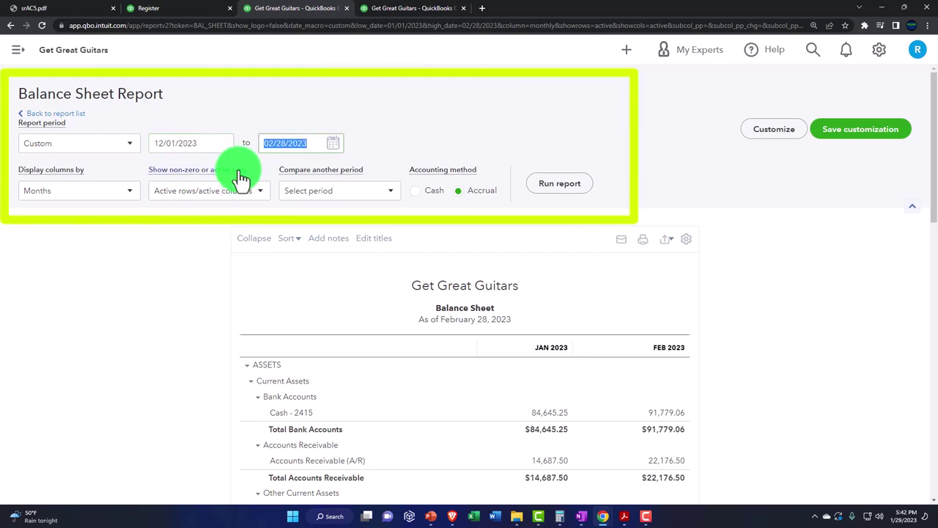
left_click(213, 144)
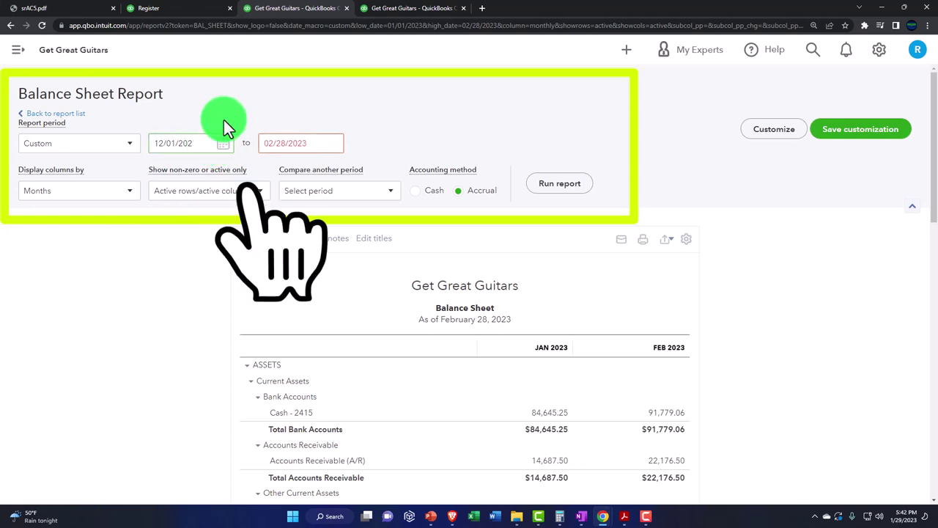
key("BackSpace")
type("2")
left_click(563, 184)
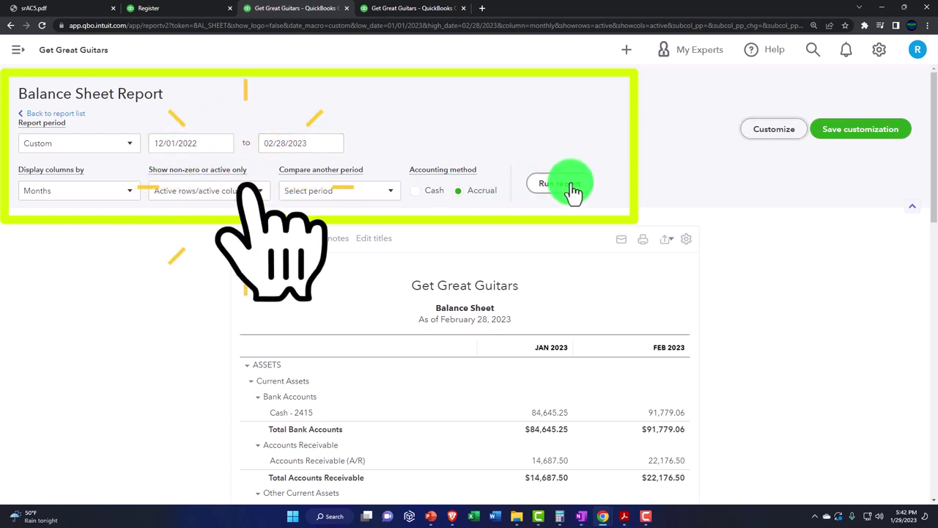
scroll(570, 184, "down", 2)
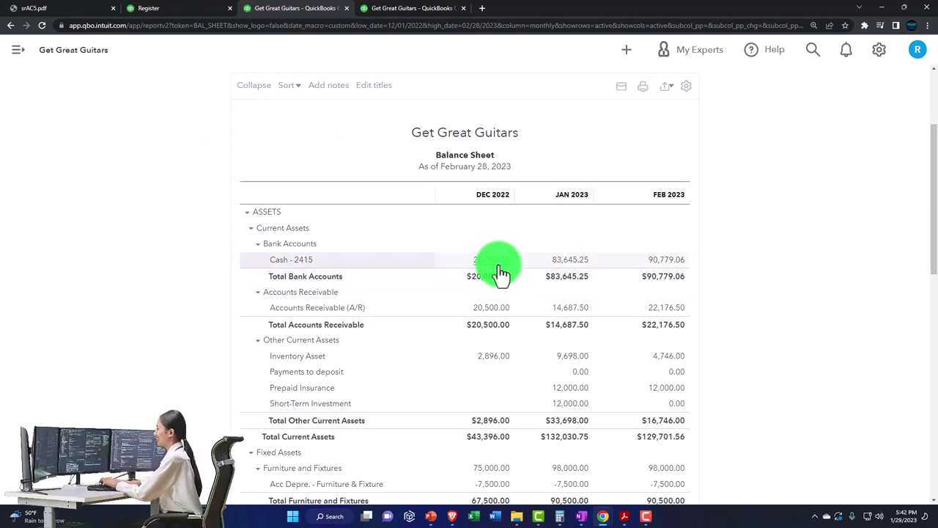
scroll(499, 273, "down", 10)
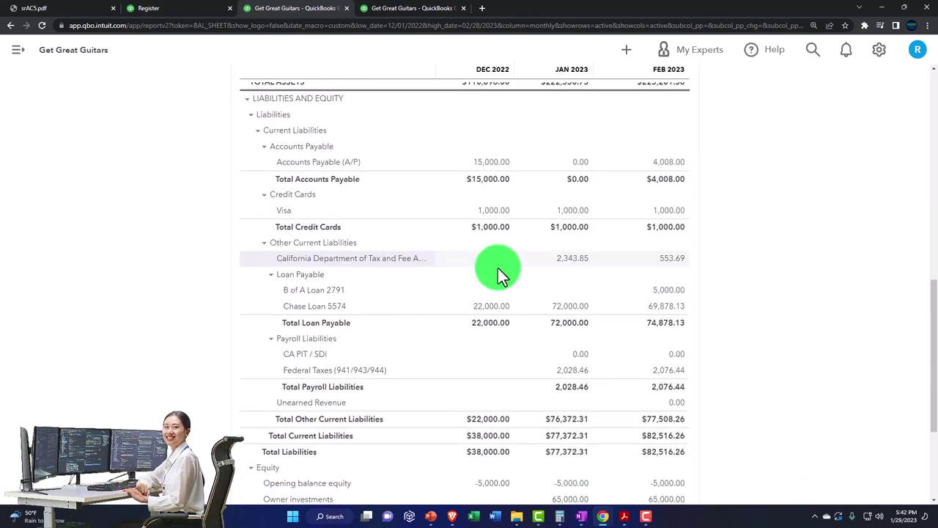
Open the December 2022 Opening balance equity detail from the Balance Sheet, review its transactions, and return to the report summary.
scroll(499, 273, "down", 1)
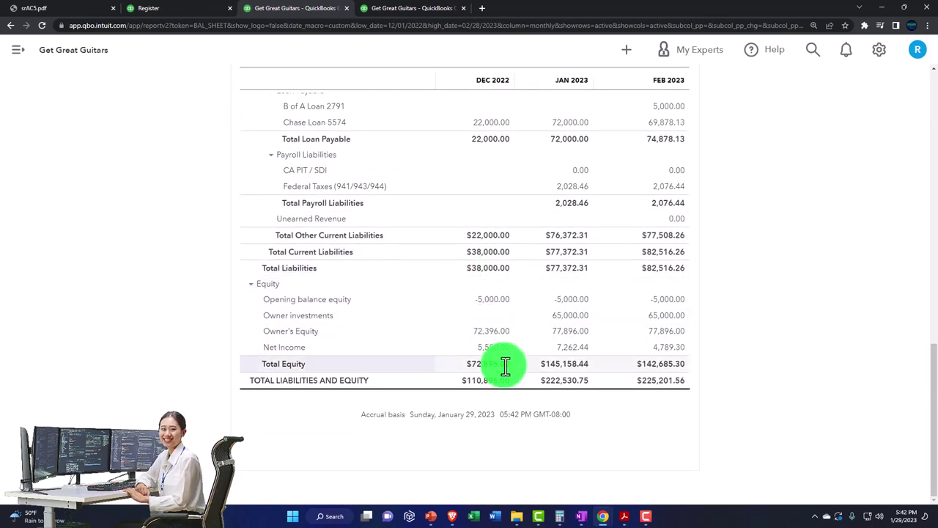
left_click(492, 307)
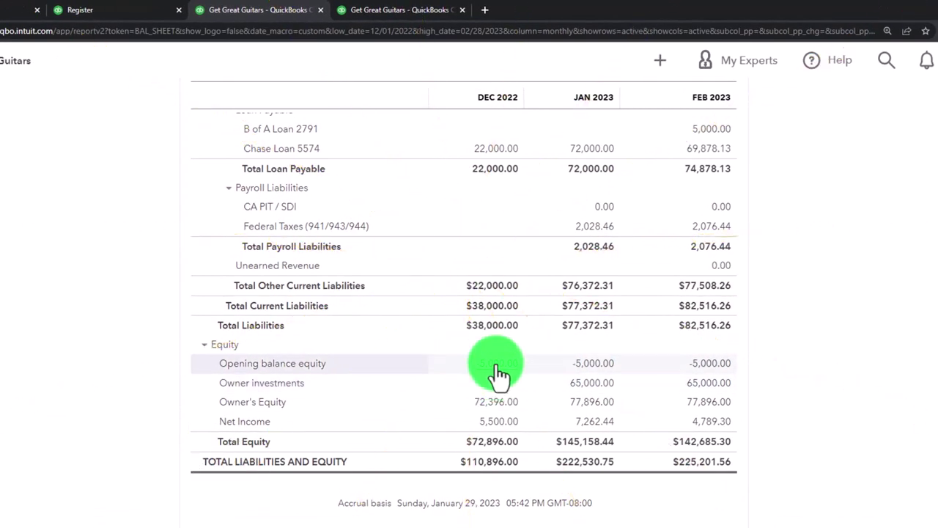
left_click(497, 366)
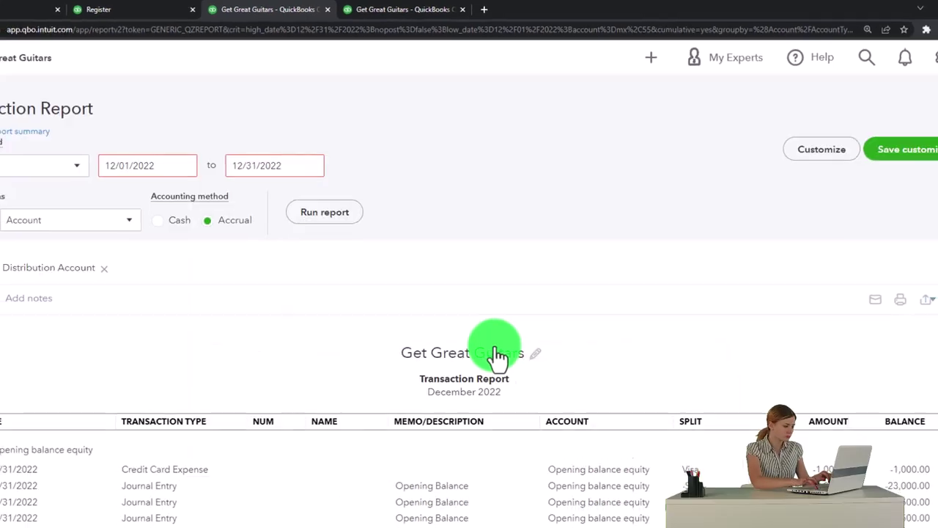
scroll(488, 359, "down", 3)
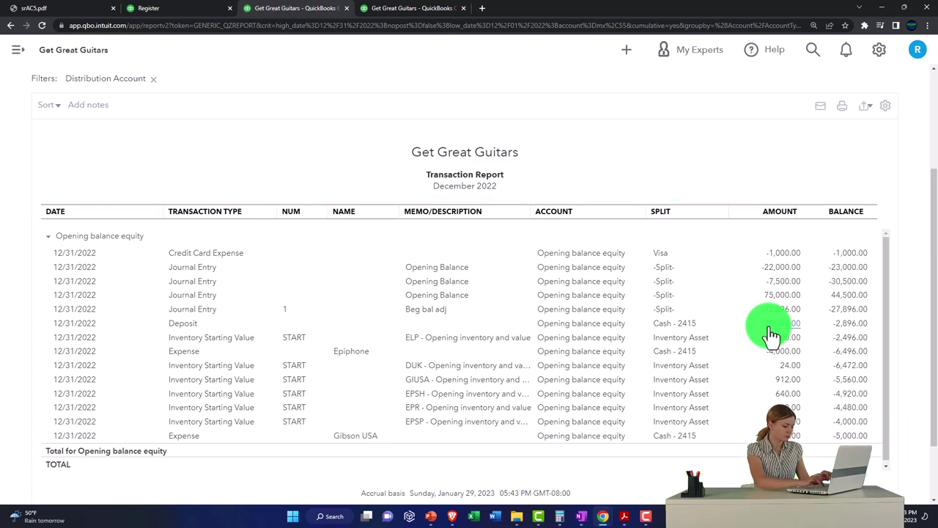
scroll(128, 319, "up", 3)
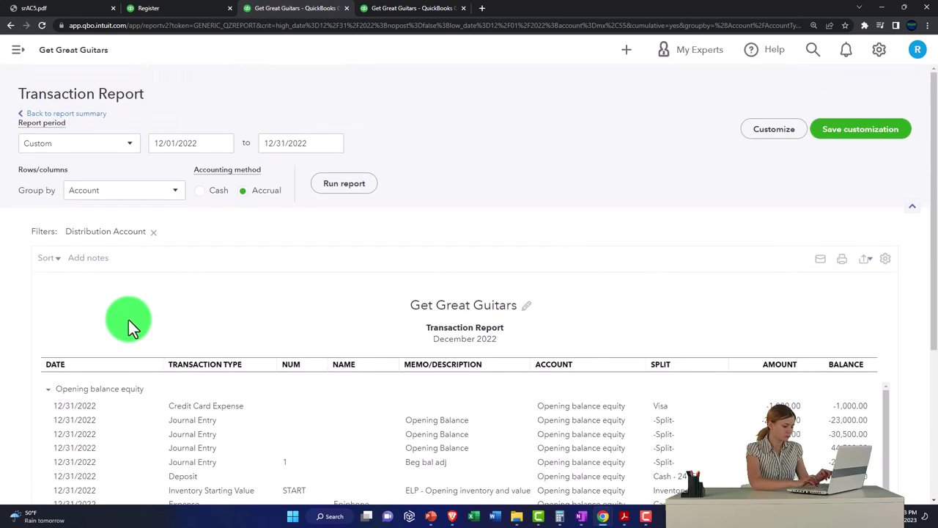
left_click(87, 117)
Look through the Cash - 2415 register down to the 12/31/2022 Opening Balance deposit.
left_click(147, 8)
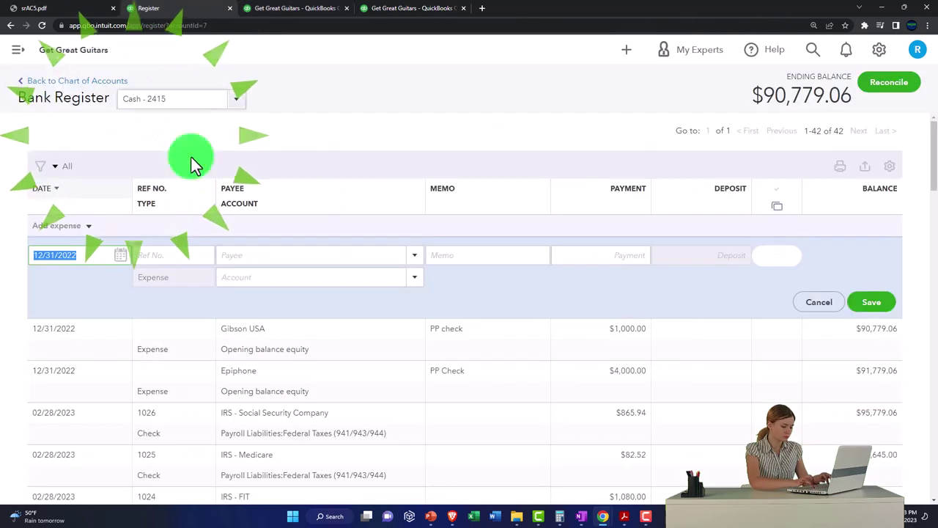
scroll(218, 447, "down", 15)
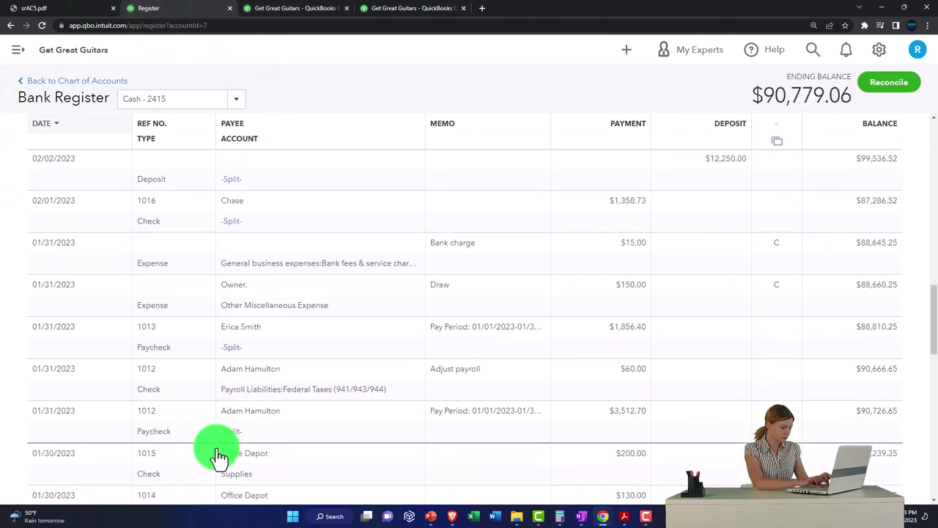
scroll(220, 456, "down", 10)
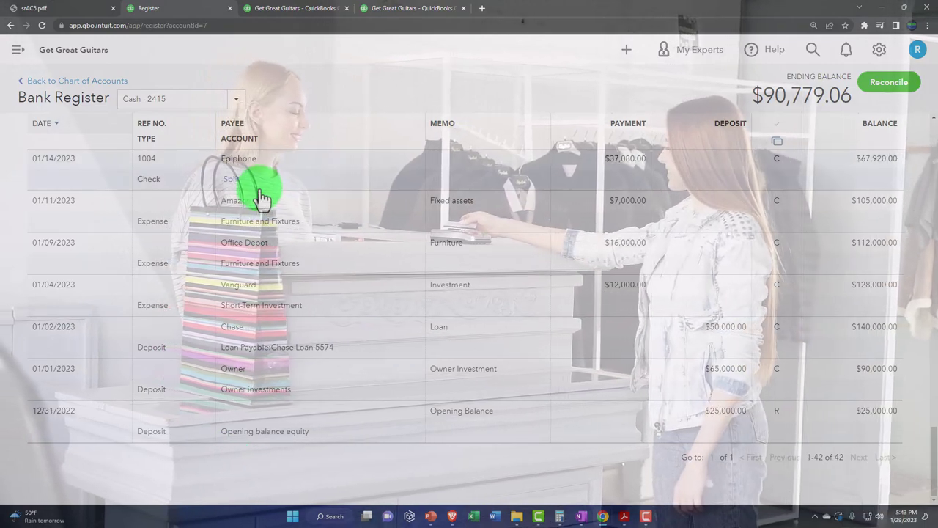
Open the 12/31/2022 Cash - 2415 deposit from the Opening balance equity detail, set its amount to 30,000.00, save it, and return to the Balance Sheet.
left_click(258, 9)
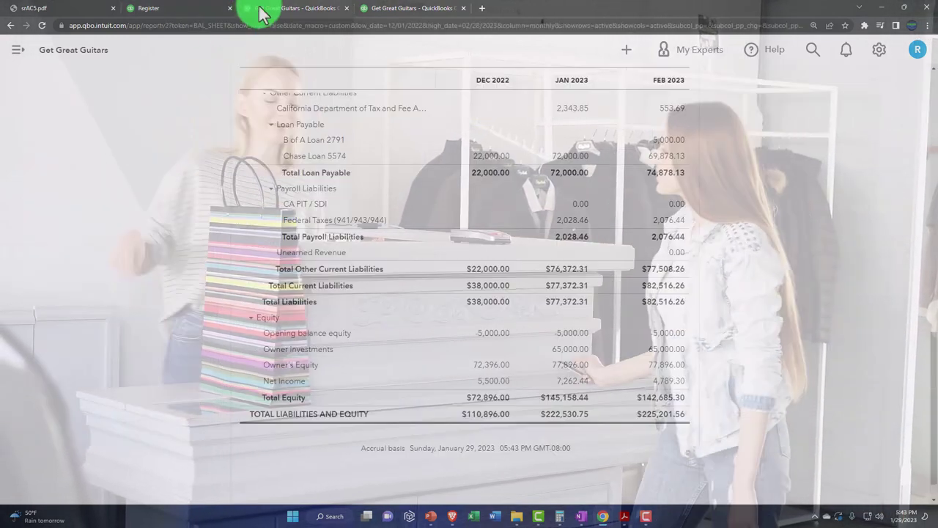
left_click(493, 331)
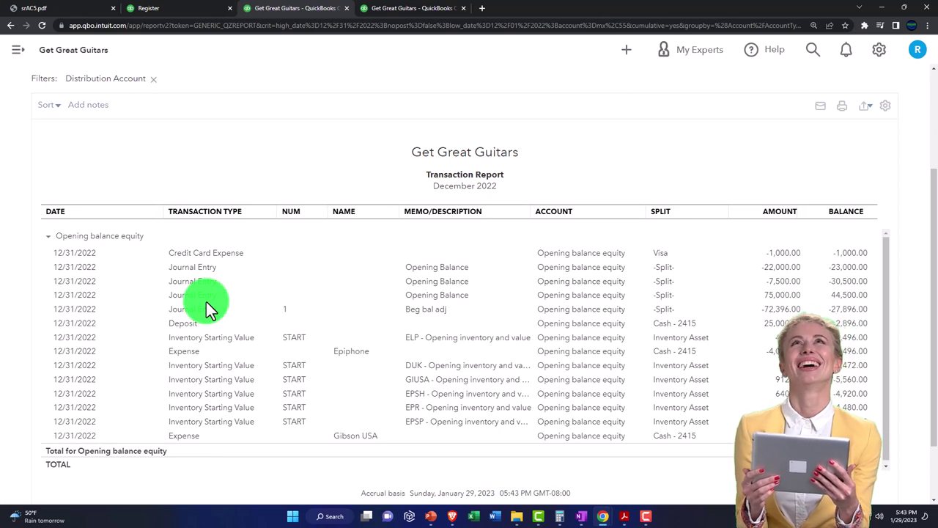
left_click(775, 326)
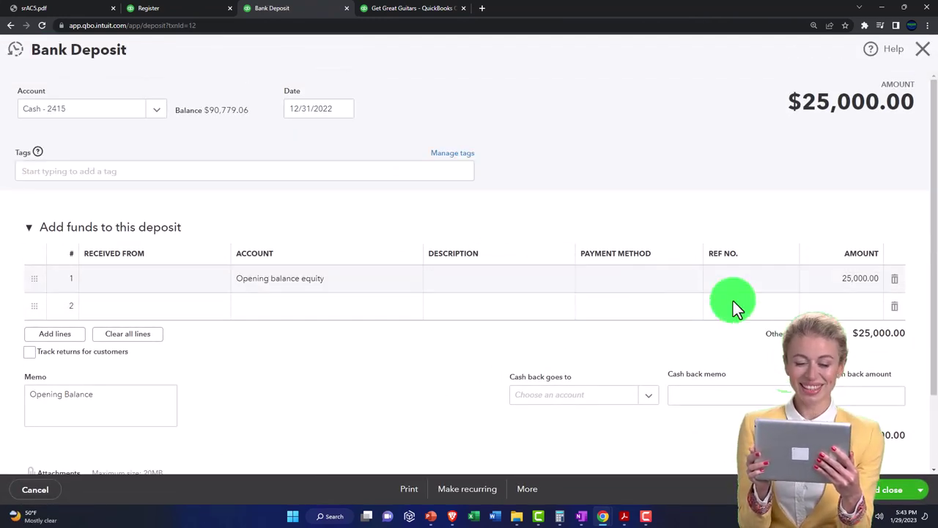
left_click(839, 284)
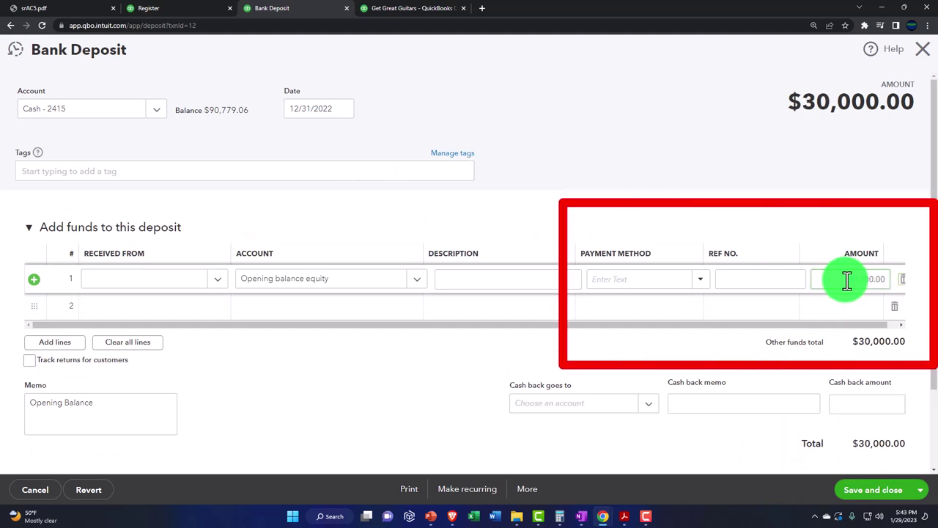
left_click(755, 306)
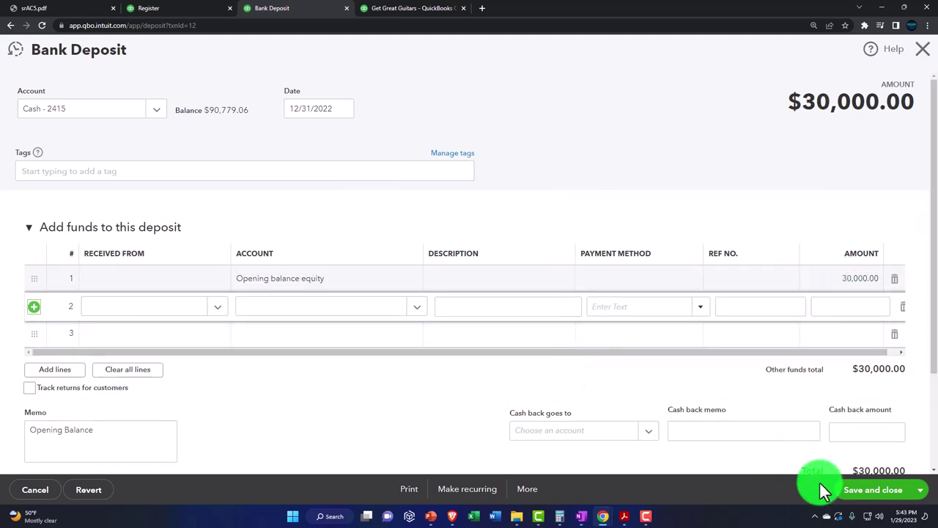
left_click(864, 491)
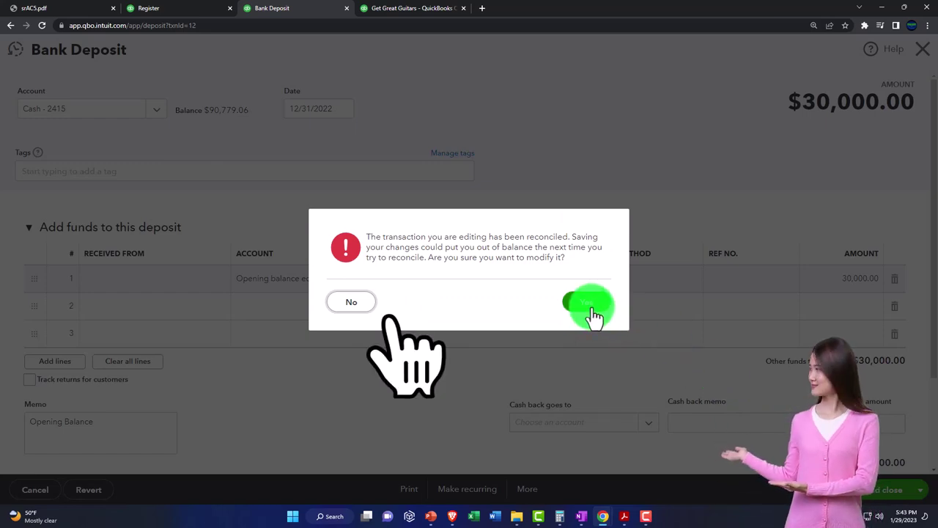
left_click(594, 315)
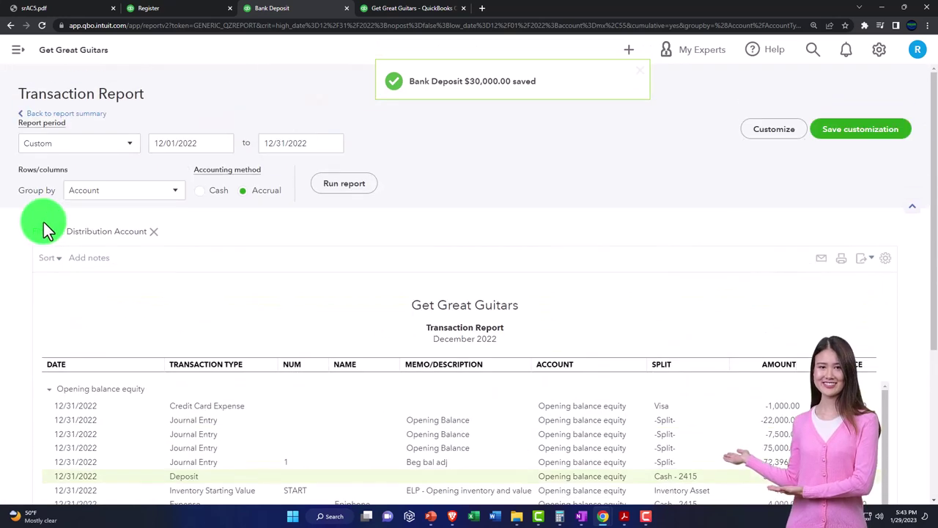
left_click(84, 116)
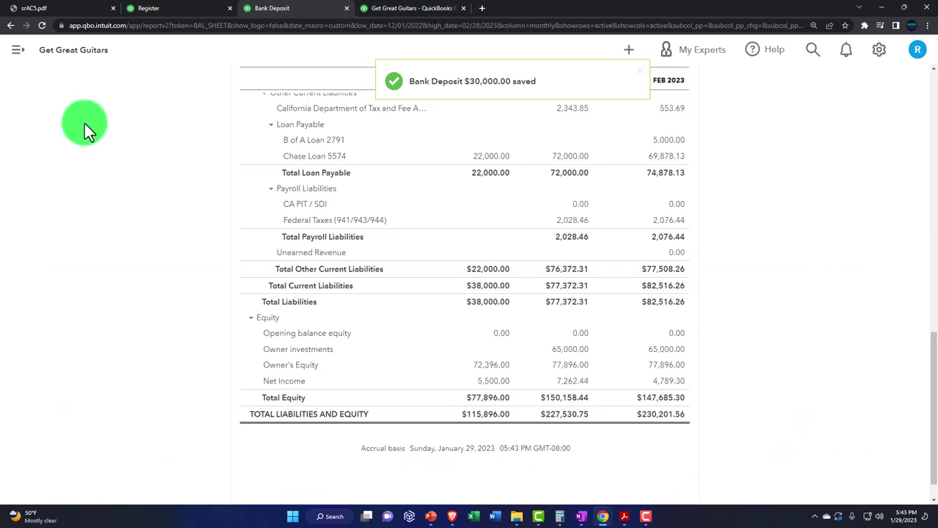
Leave the Cash register and open the Reconcile page in the Accounting section with the navigation collapsed.
left_click(161, 8)
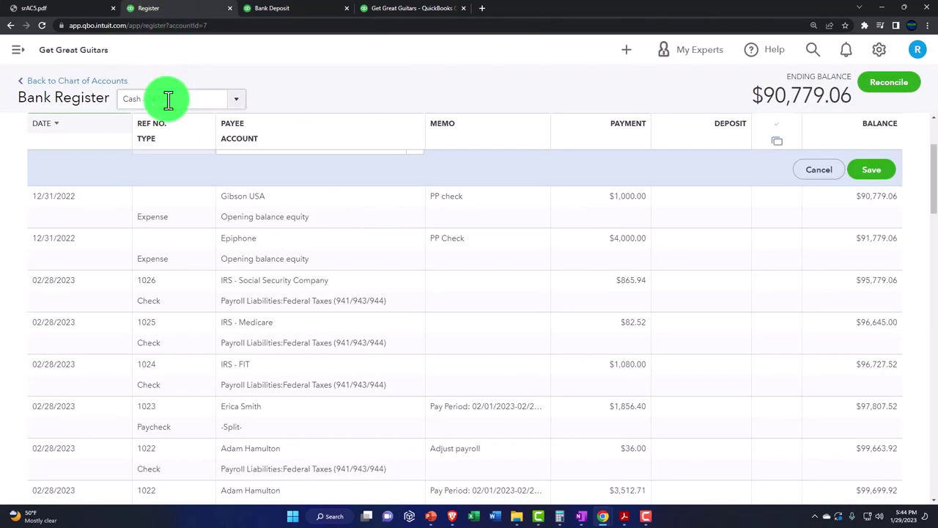
left_click(21, 55)
scroll(50, 260, "down", 2)
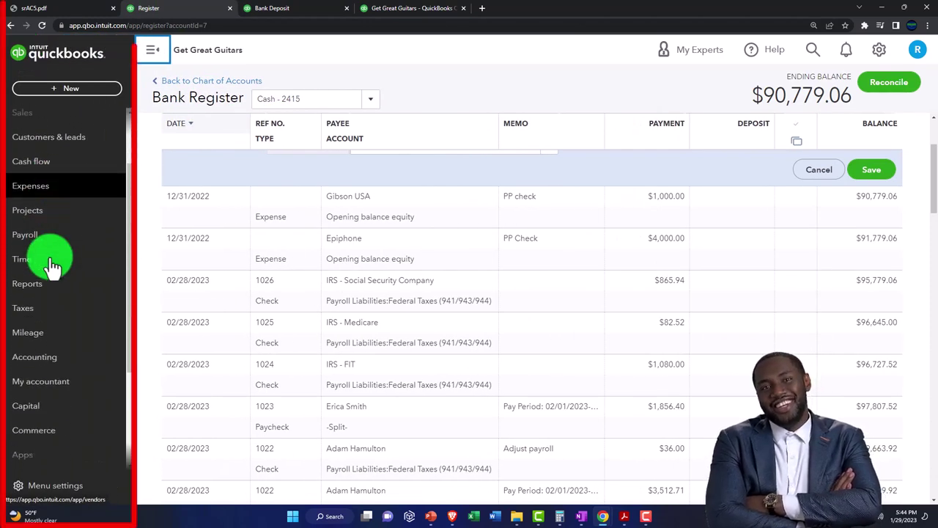
scroll(53, 265, "down", 3)
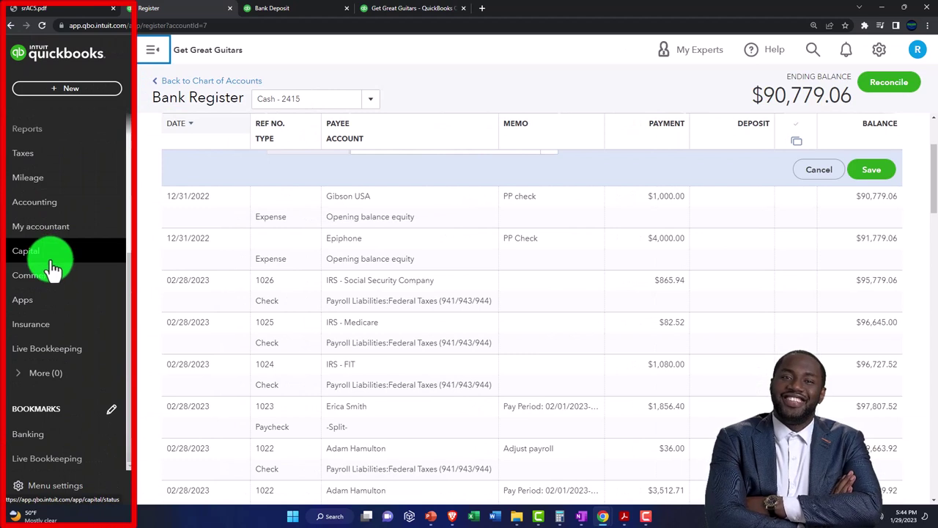
scroll(53, 267, "up", 2)
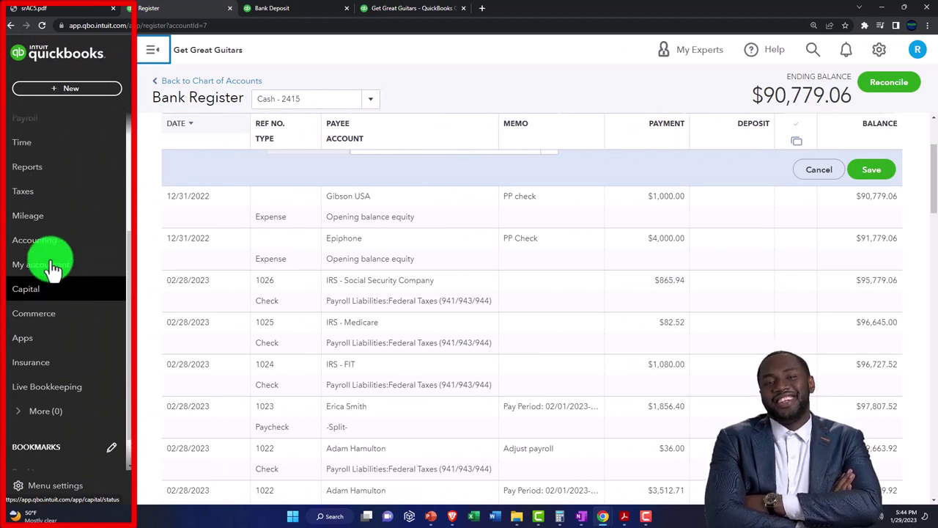
left_click(52, 263)
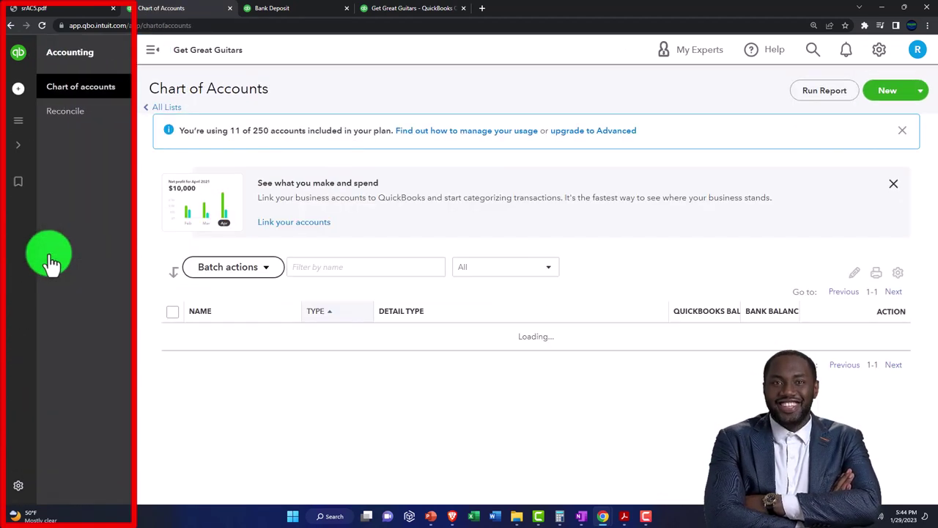
left_click(68, 116)
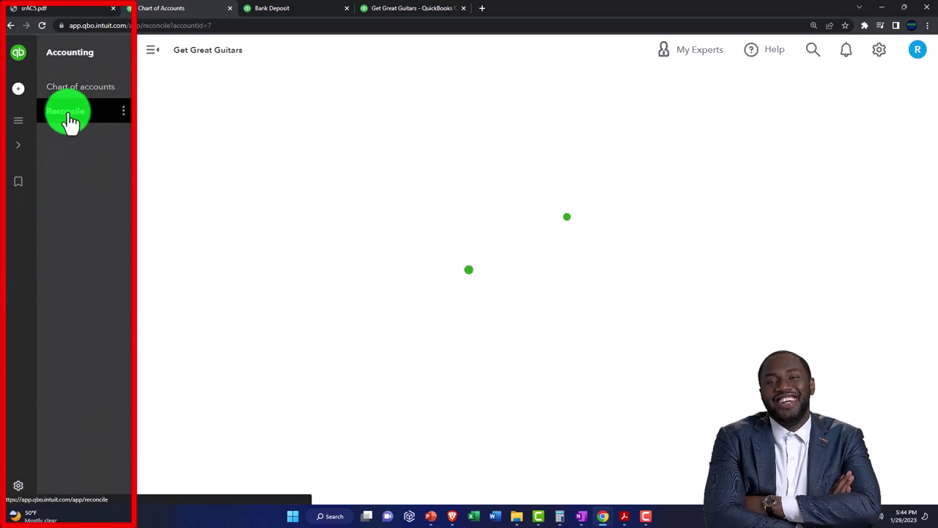
left_click(151, 53)
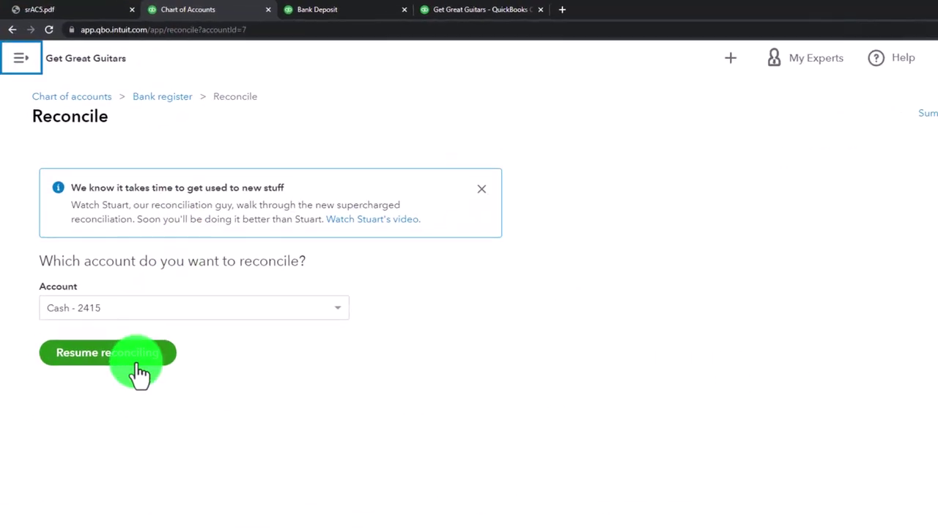
Resume reconciling Cash - 2415 and mark the 12/31/2022 Gibson USA and Epiphone expenses as cleared.
left_click(139, 353)
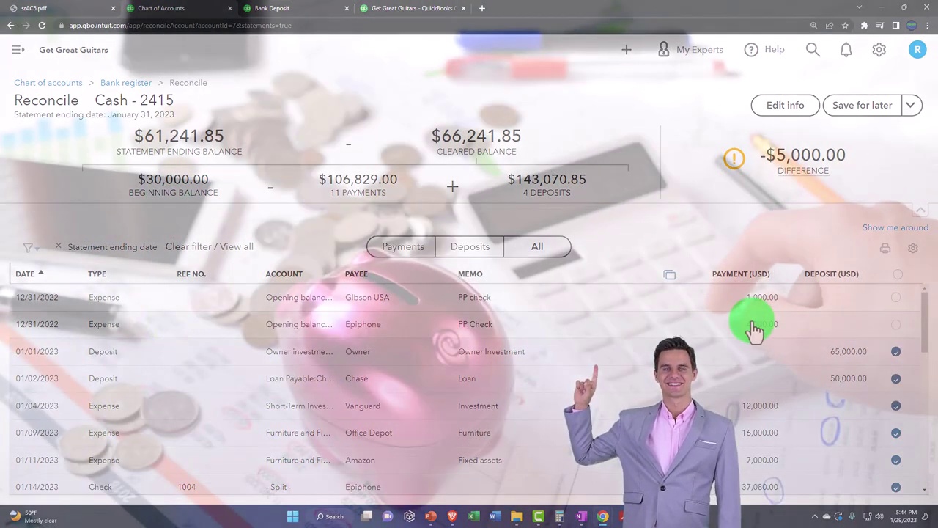
left_click(896, 298)
left_click(896, 325)
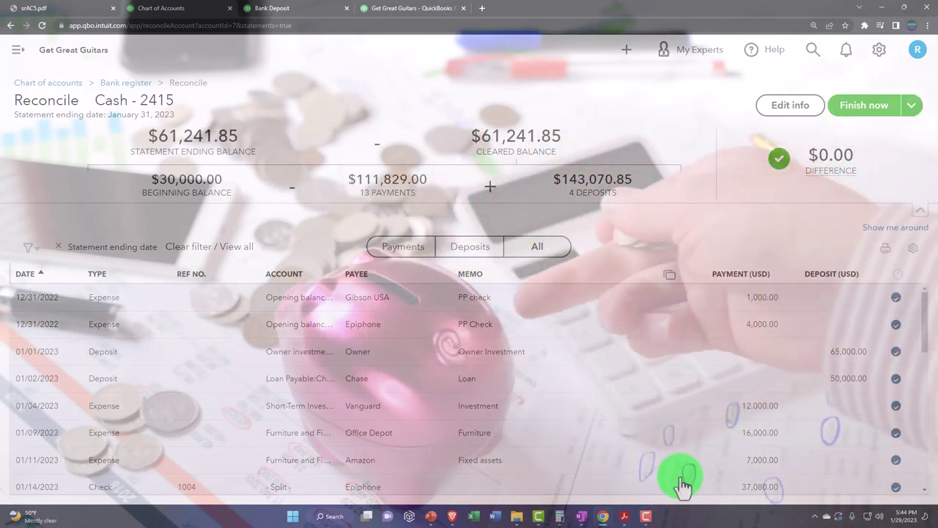
Compare the reconciliation's beginning balance, payments, deposits, ending balance and difference with the summary on the January bank statement in Acrobat.
left_click(624, 516)
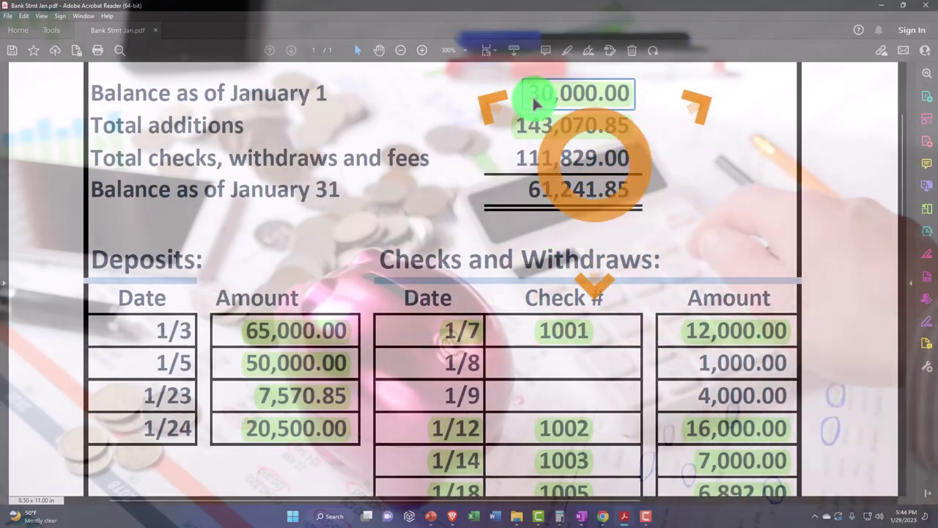
left_click(623, 514)
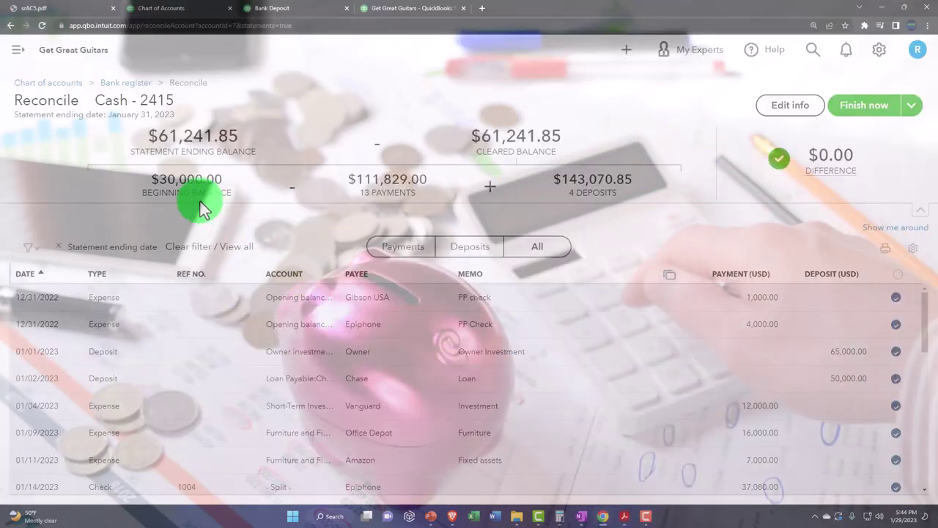
left_click(624, 517)
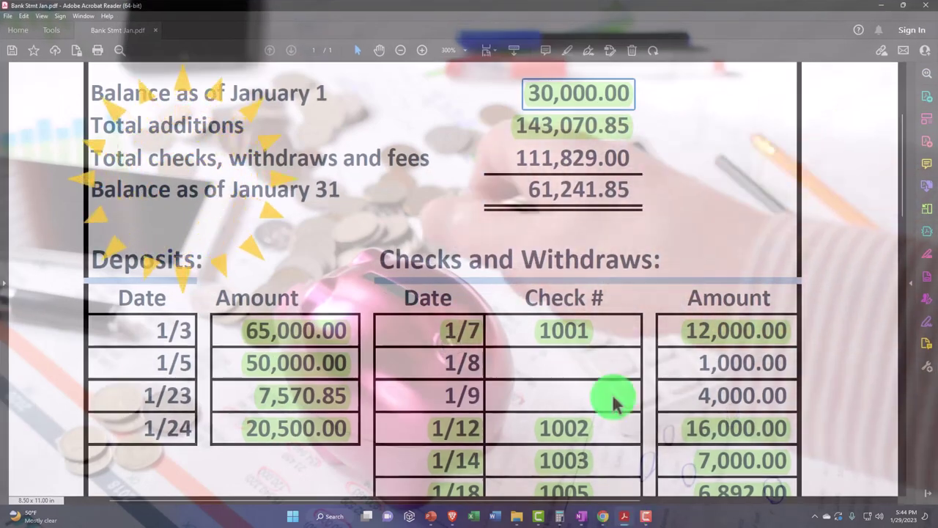
left_click(624, 515)
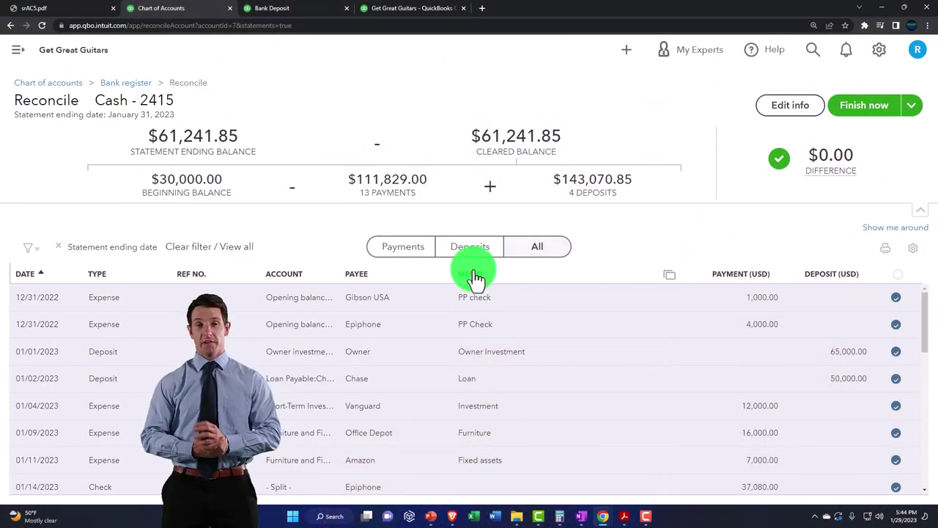
left_click(628, 520)
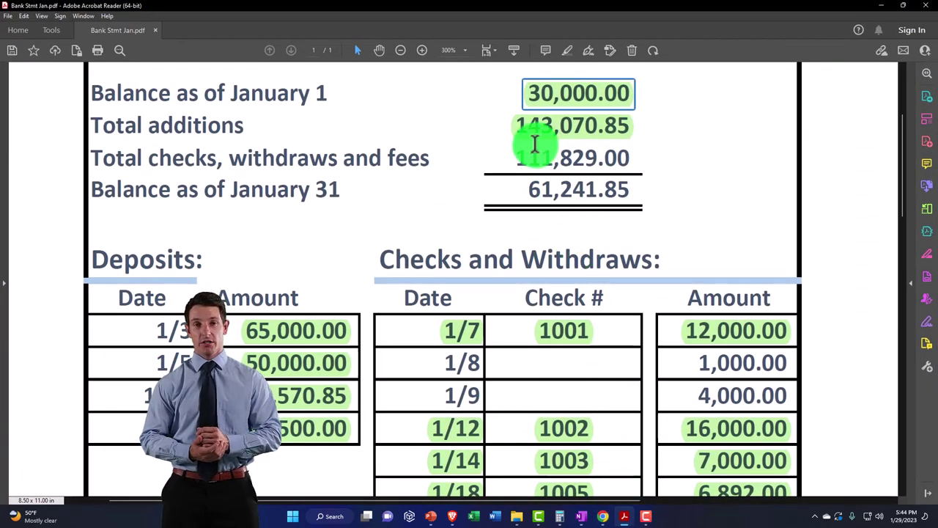
left_click(624, 516)
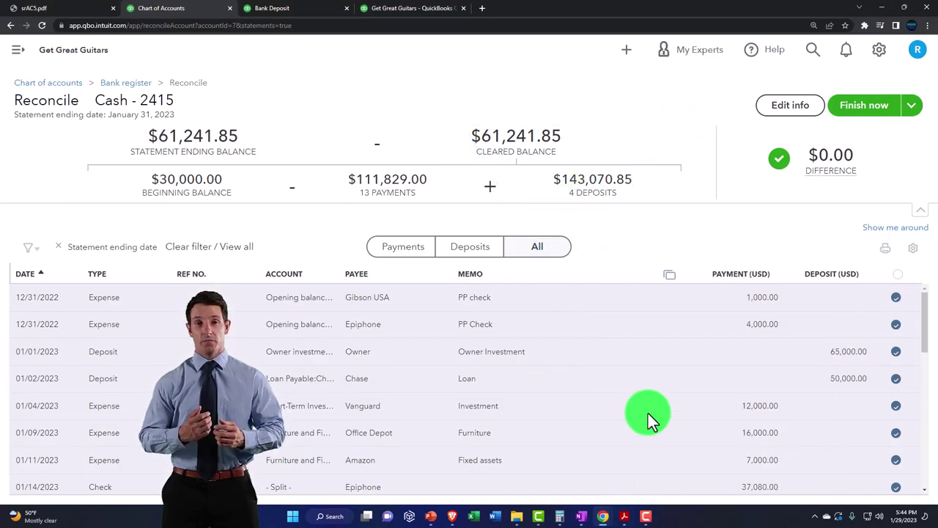
left_click(624, 517)
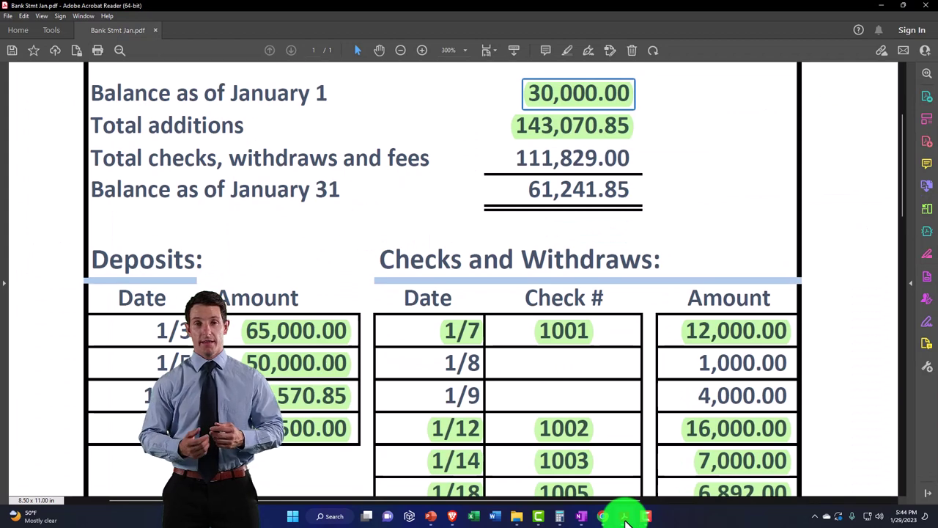
left_click(623, 516)
left_click(624, 517)
left_click(624, 516)
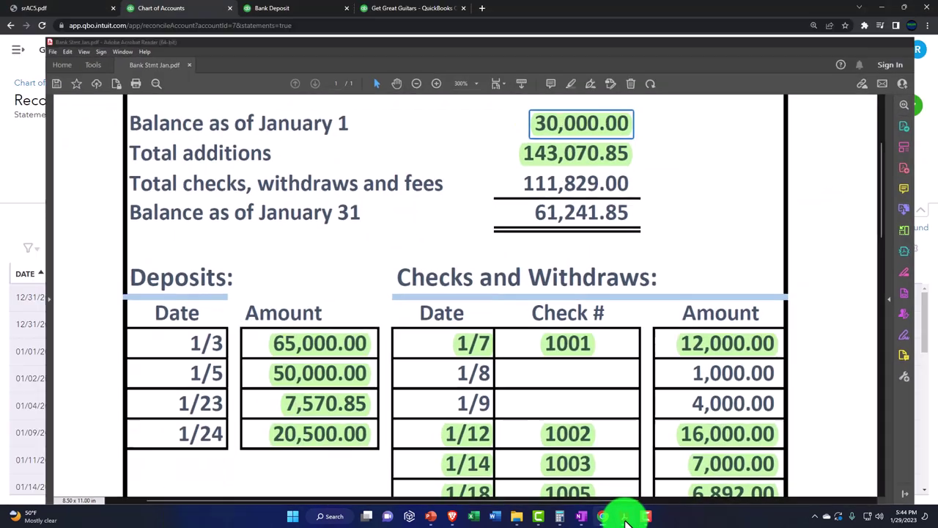
mouse_move(837, 183)
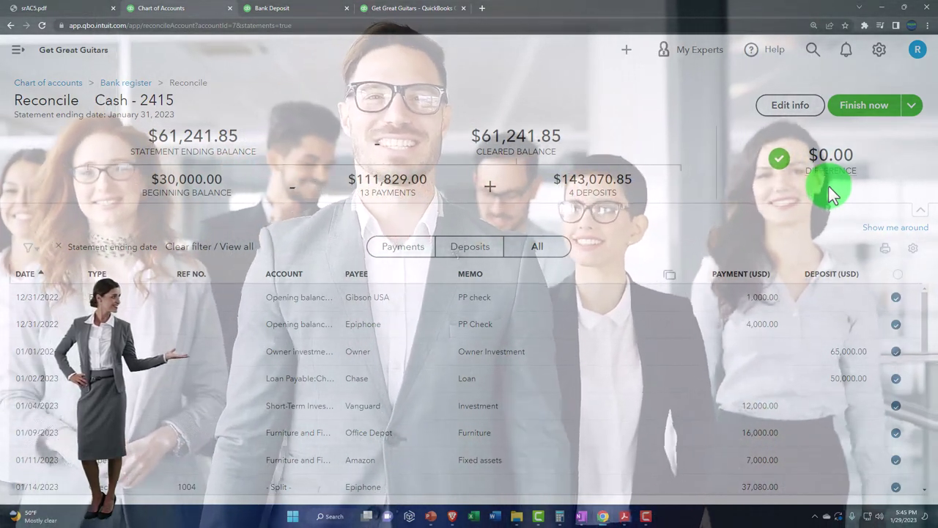
mouse_move(857, 130)
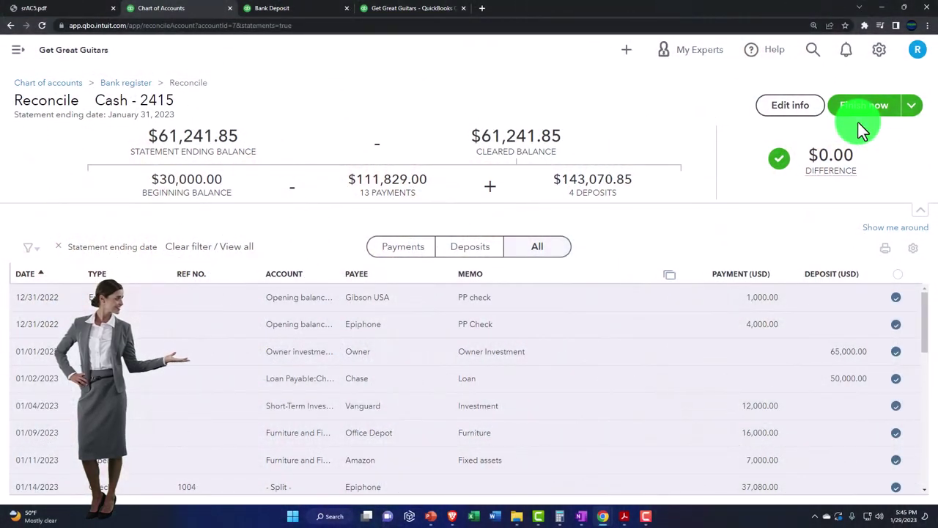
Compare the Cash - 2415 reconciliation with the reconciliation report in srAC5.pdf and review the cleared and uncleared transactions.
left_click(777, 264)
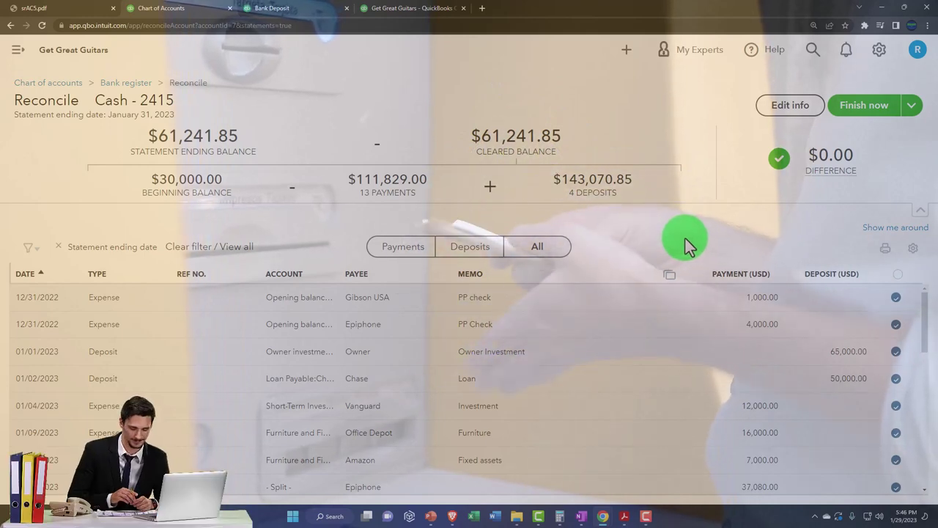
left_click(38, 9)
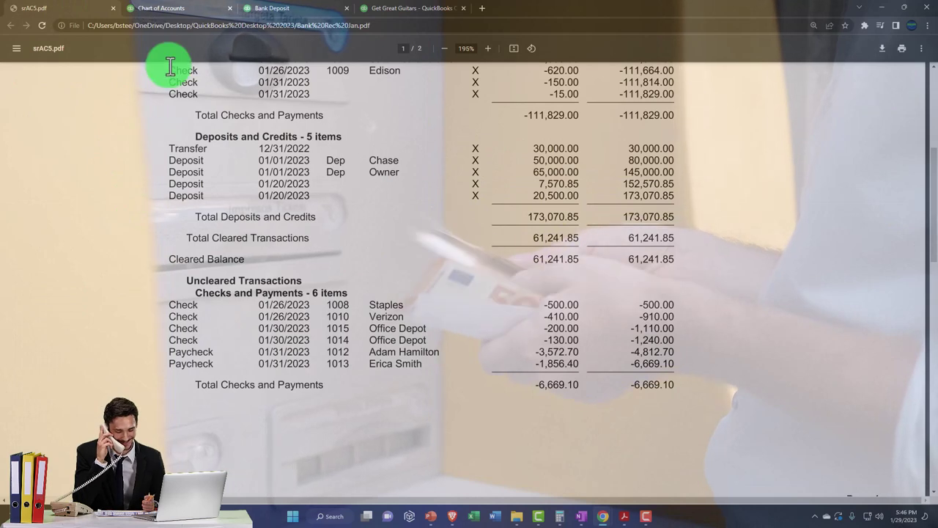
left_click(169, 13)
left_click(478, 400)
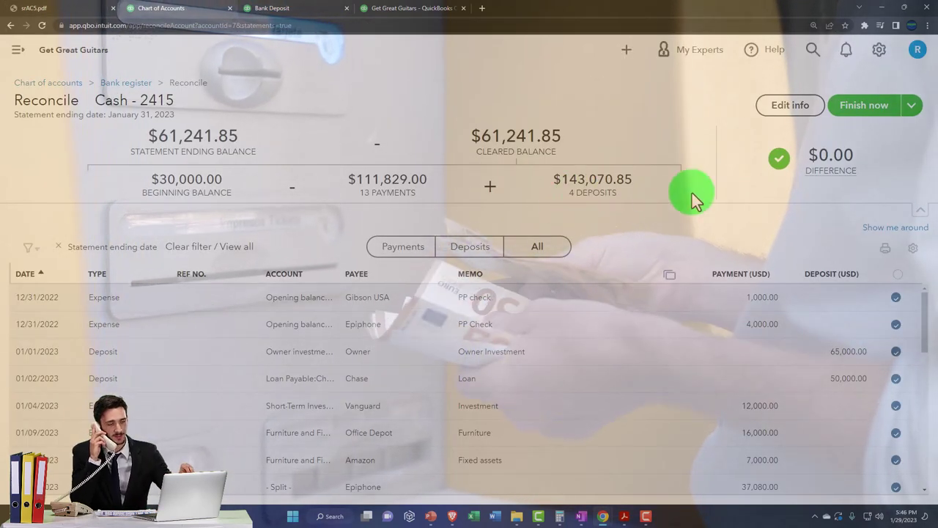
left_click(813, 189)
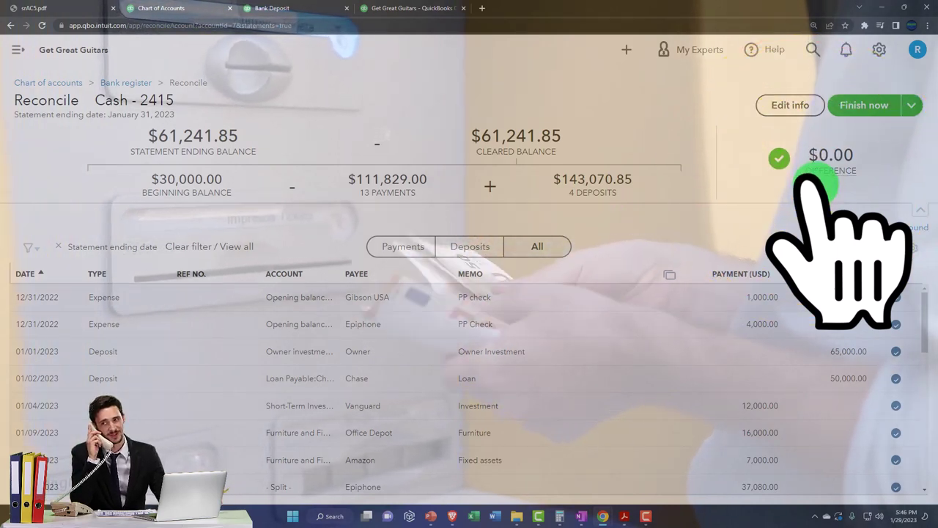
scroll(788, 358, "down", 2)
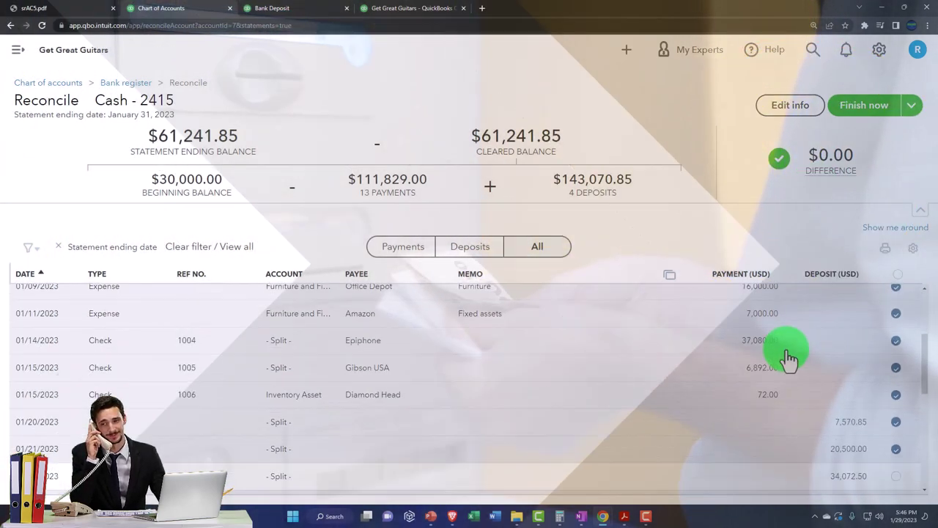
scroll(788, 358, "down", 2)
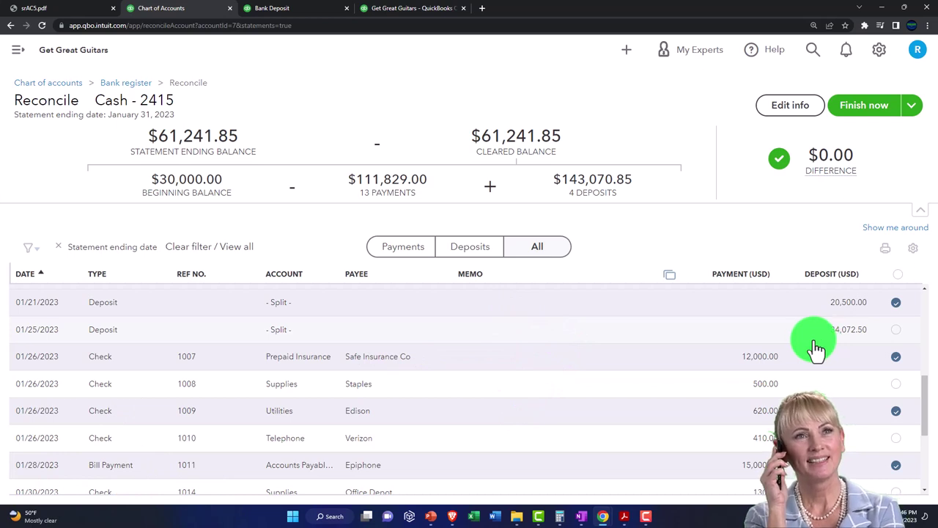
Find and open the Trial Balance report from the Reports page, with the navigation collapsed.
left_click(411, 9)
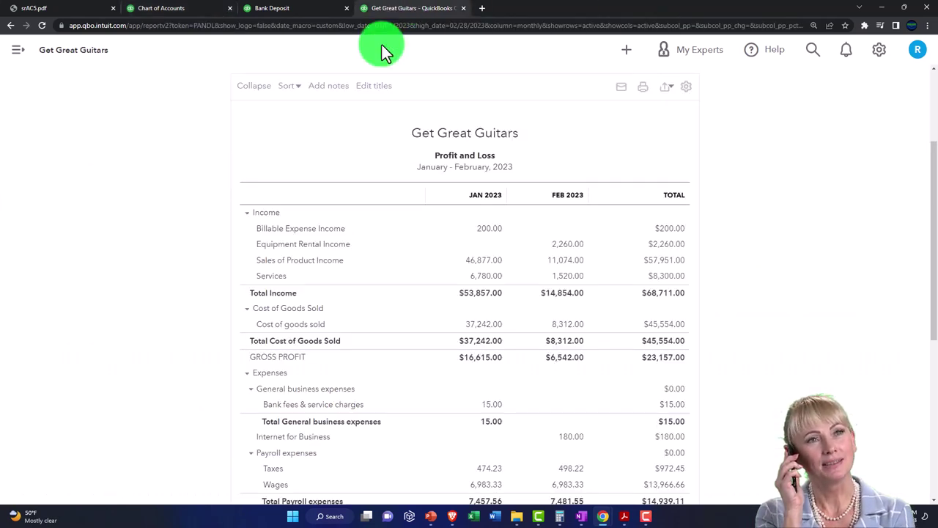
left_click(18, 50)
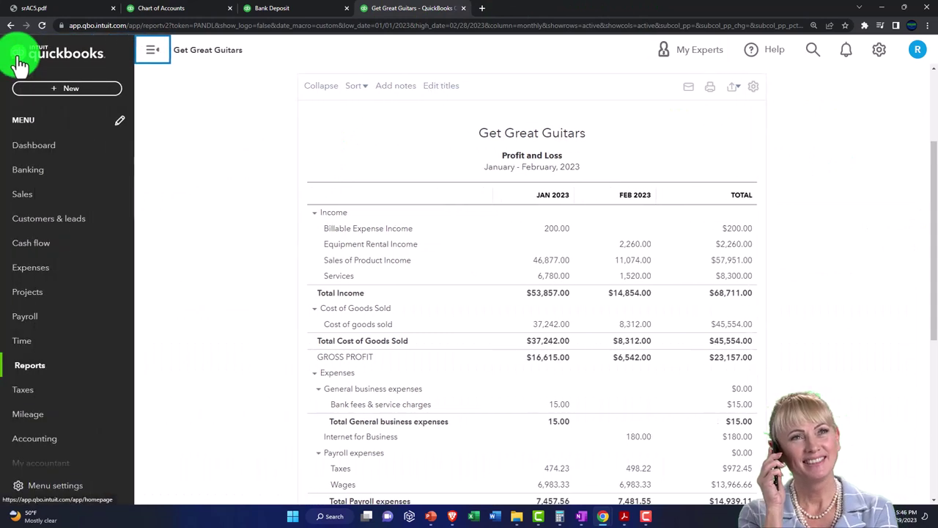
left_click(35, 370)
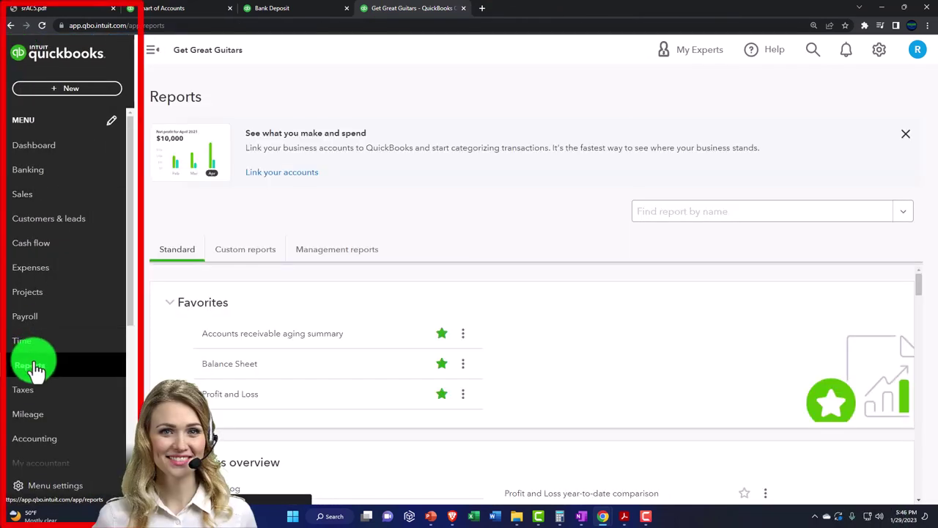
left_click(687, 212)
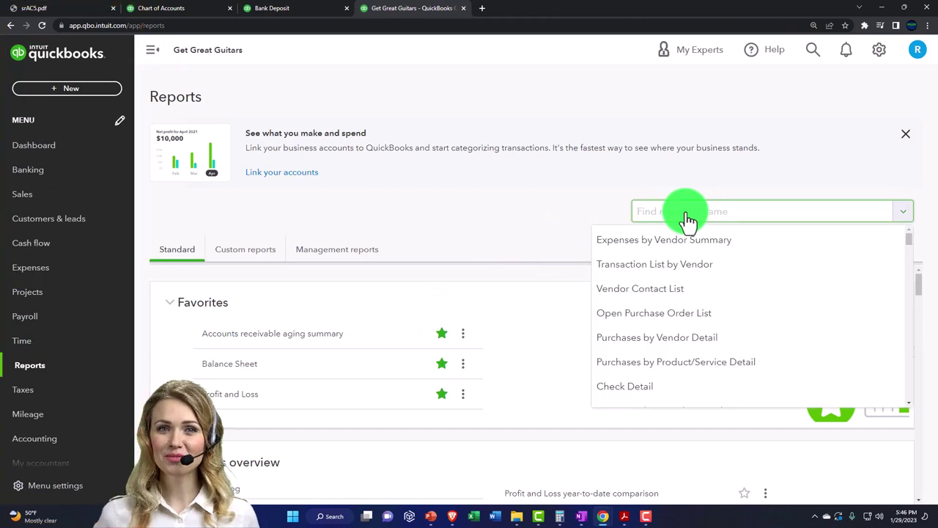
type("trial")
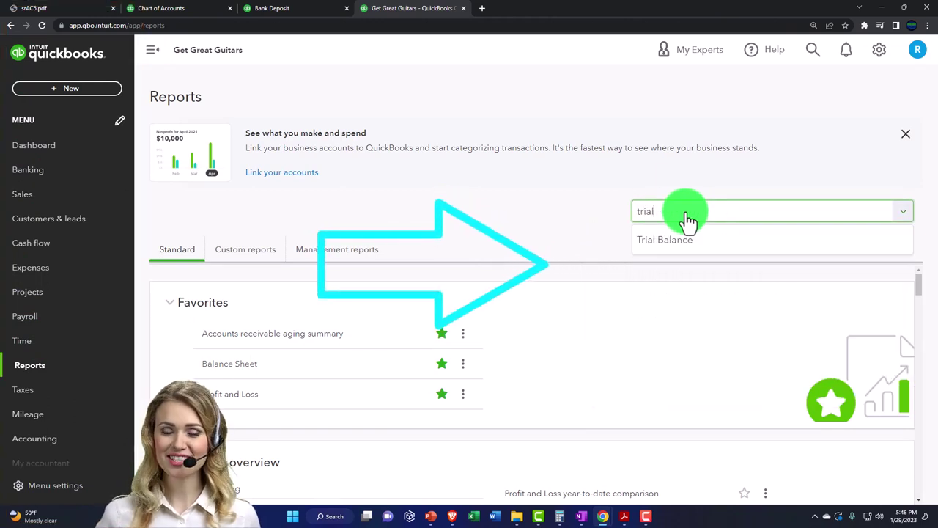
key("Return")
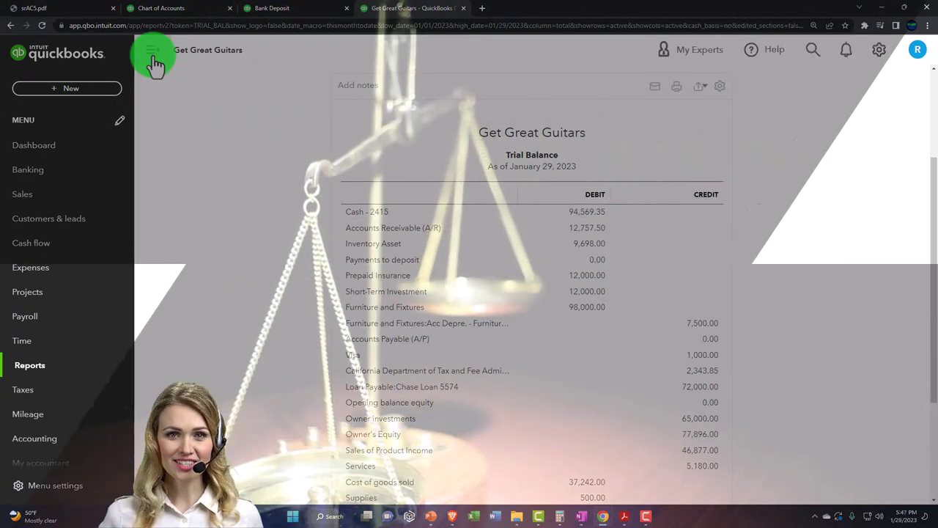
left_click(154, 57)
scroll(147, 202, "up", 2)
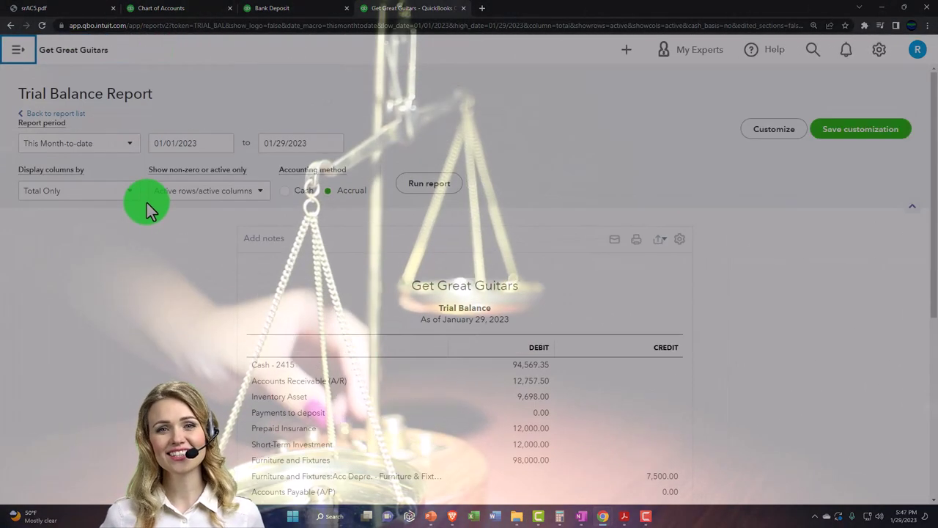
Set the Trial Balance start date to 01/01/2023 and display its columns by months.
left_click(202, 145)
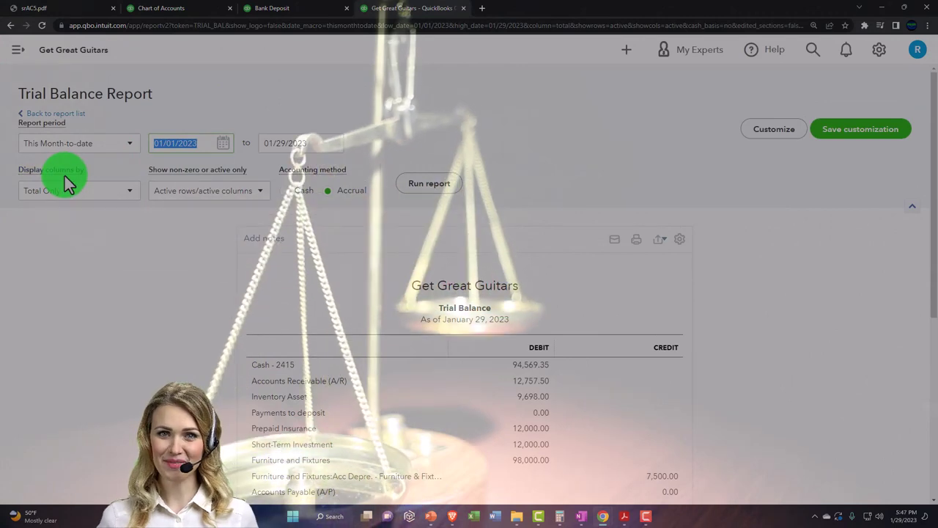
type("010123")
key("Tab")
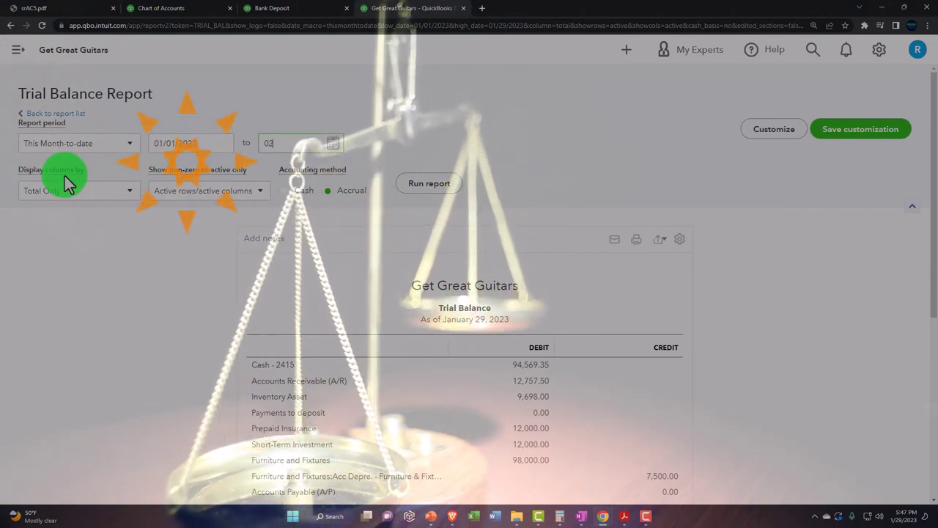
key("BackSpace")
left_click(125, 198)
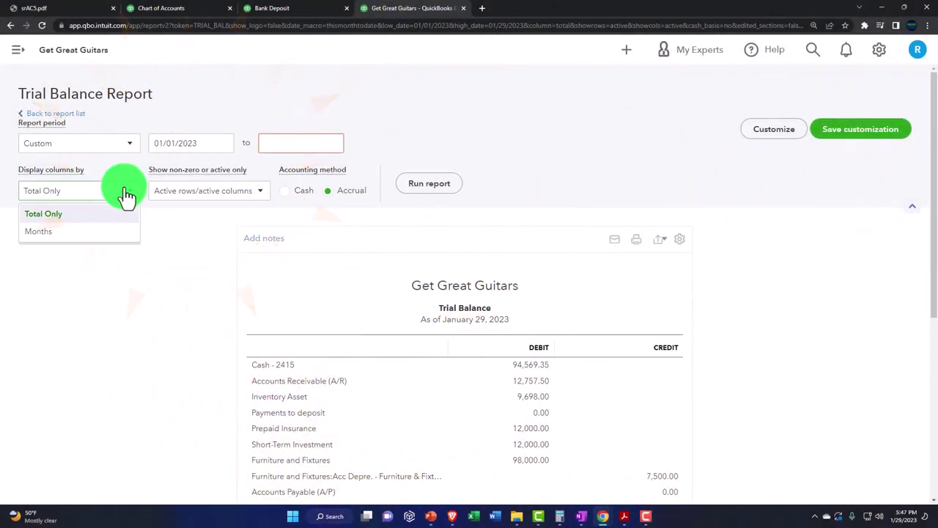
left_click(64, 236)
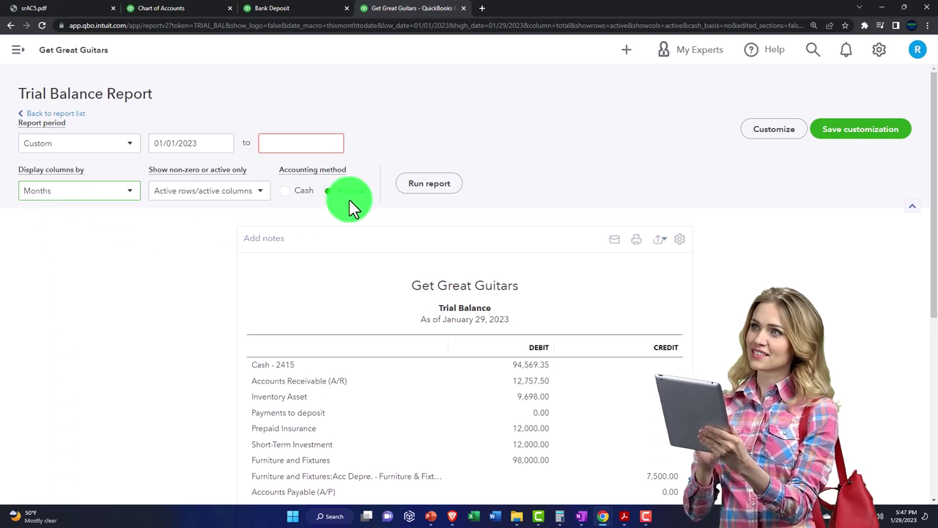
left_click(417, 191)
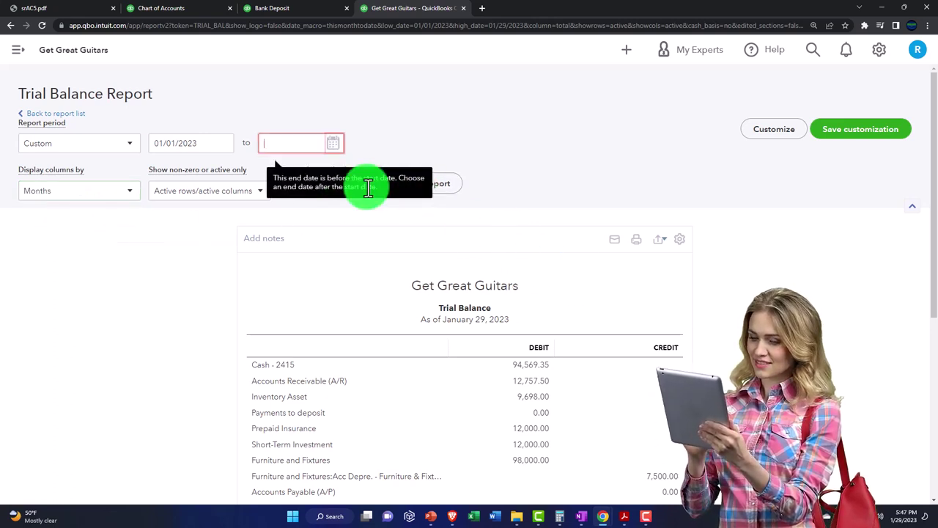
Set the Trial Balance end date to 02/28/2023 and run the report.
left_click(308, 145)
type("282")
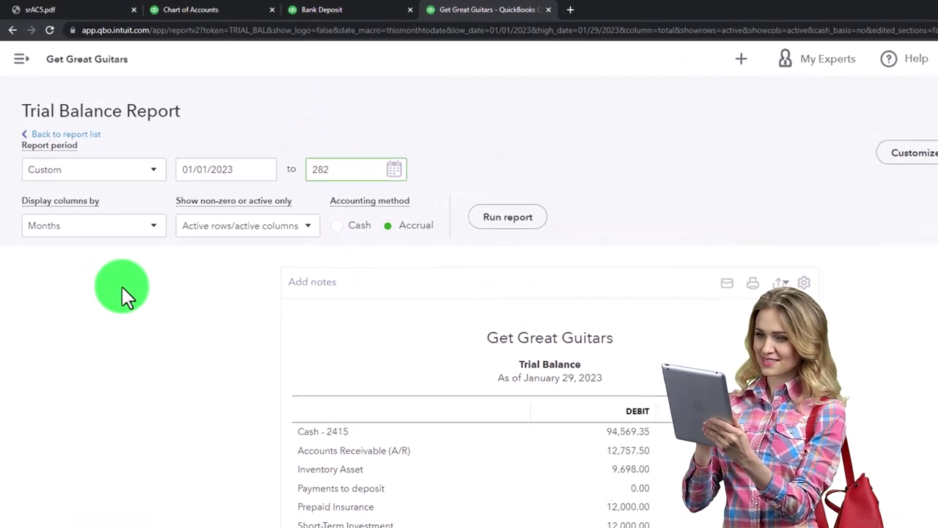
key("BackSpace")
key("BackSpace")
key("BackSpace")
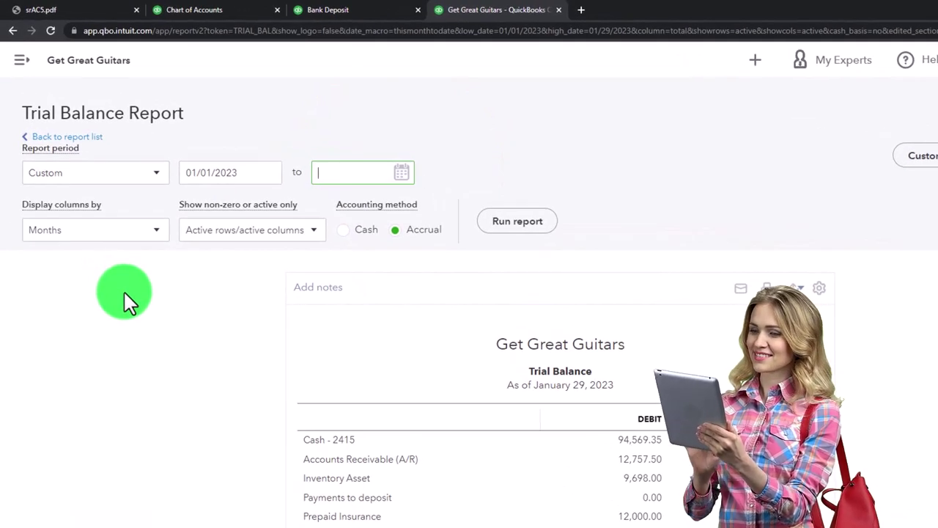
type("02/")
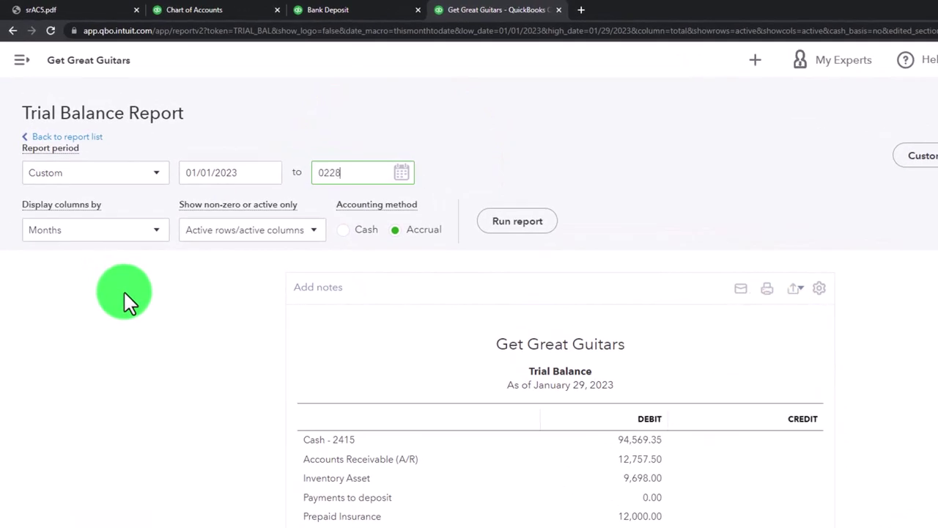
type("28/2023")
left_click(125, 293)
left_click(513, 222)
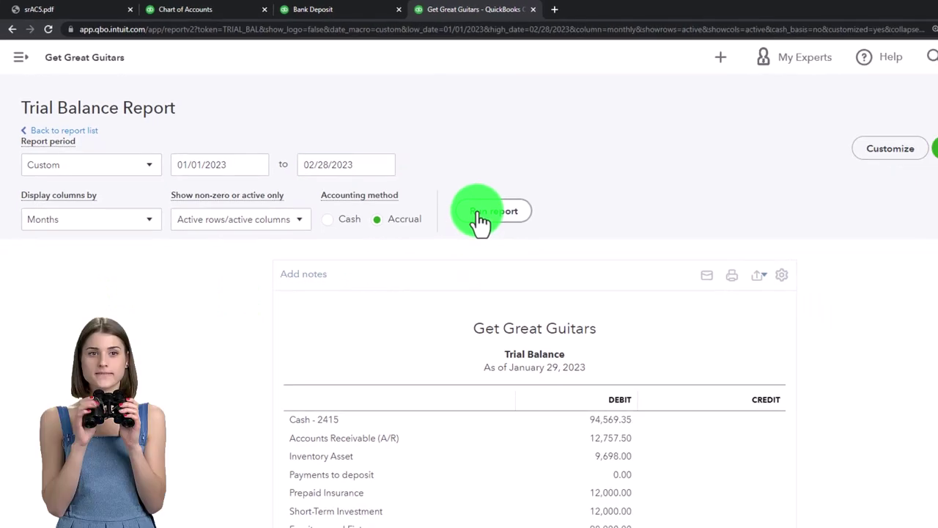
Examine the January and February 2023 debit and credit balances of every account on the enlarged Trial Balance, down to the totals.
scroll(408, 268, "down", 3)
key("ctrl+plus")
key("ctrl+plus")
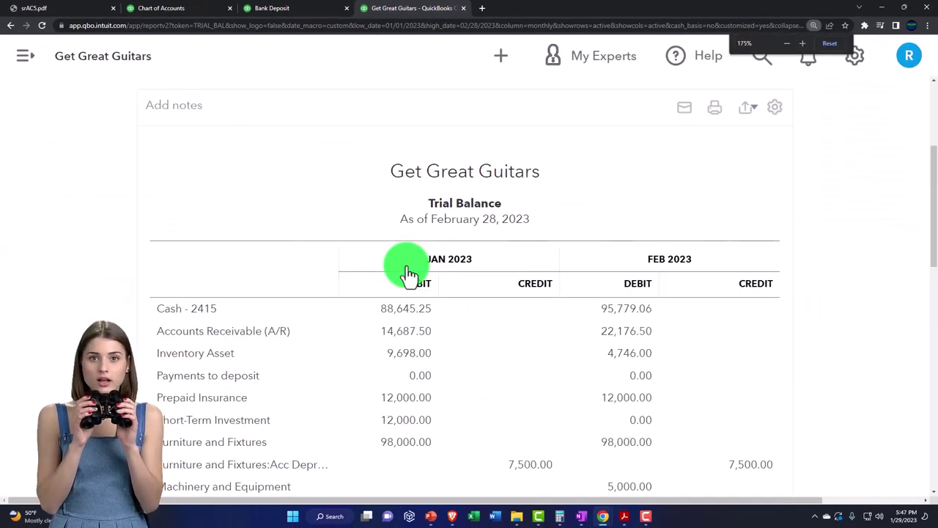
scroll(408, 272, "down", 1)
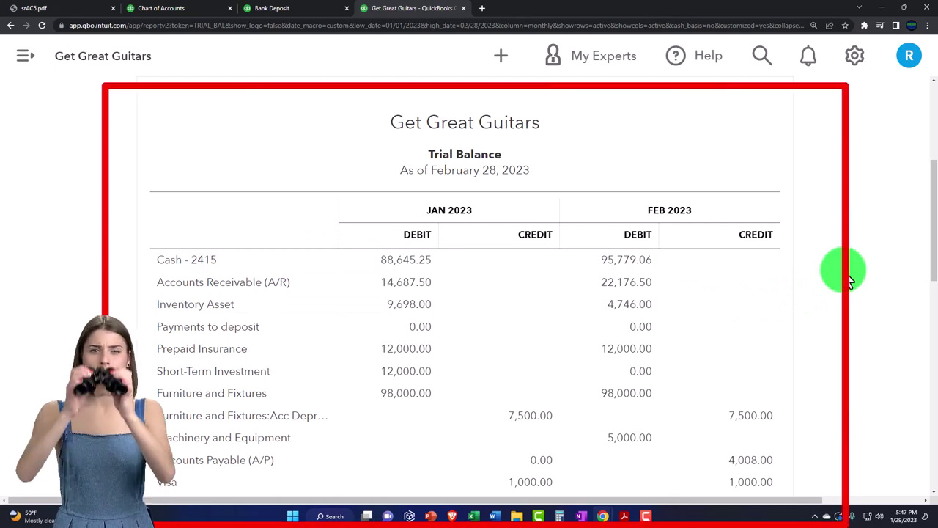
scroll(847, 280, "down", 1)
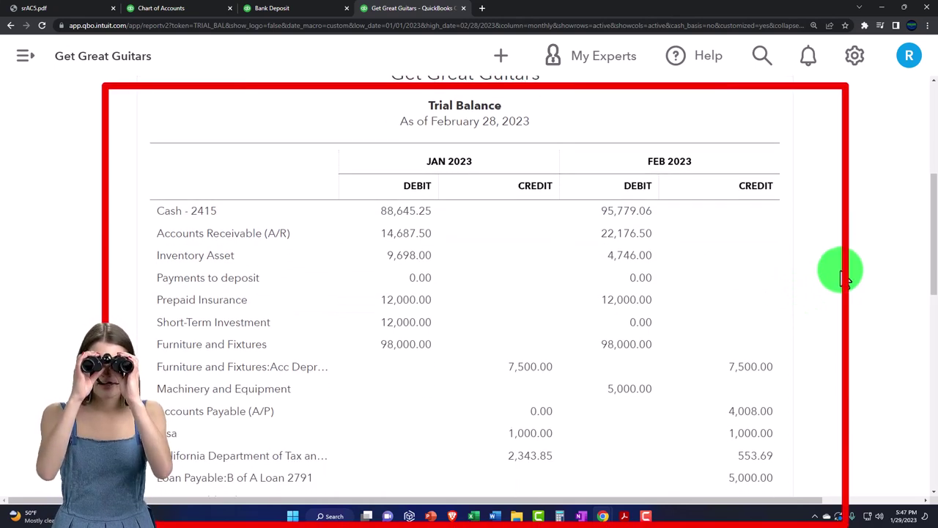
scroll(847, 280, "down", 1)
scroll(847, 281, "down", 2)
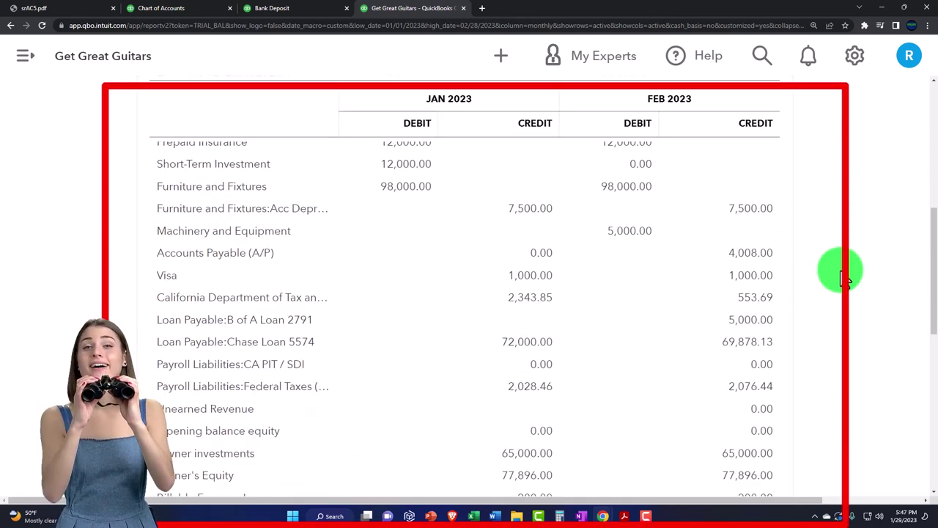
scroll(847, 280, "down", 4)
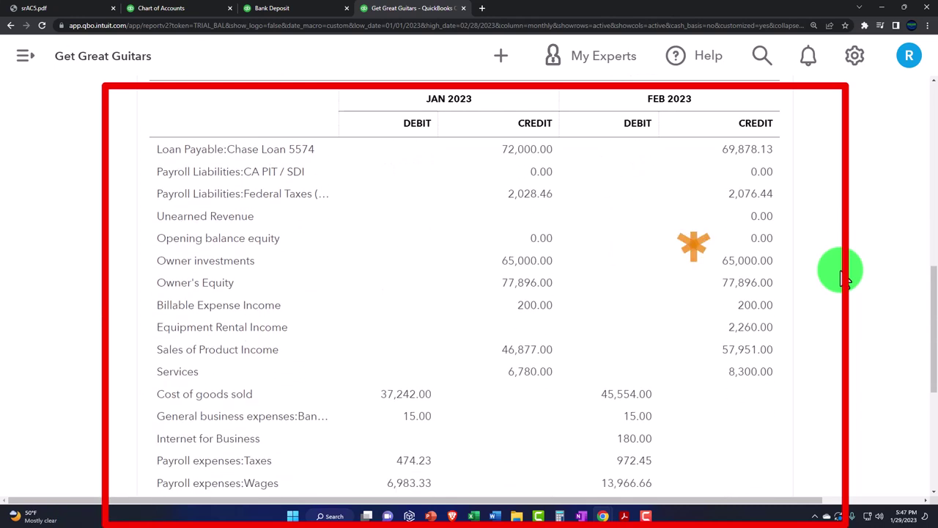
scroll(844, 279, "down", 1)
scroll(845, 279, "down", 2)
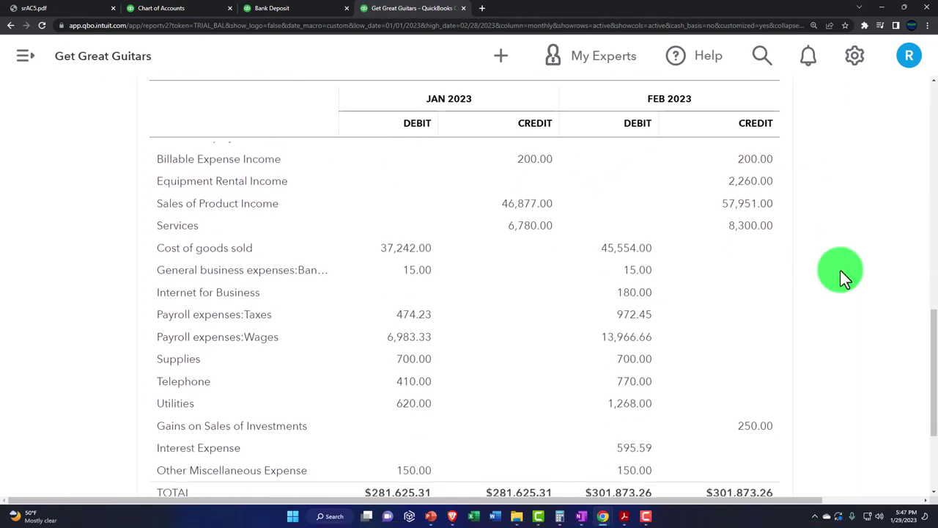
scroll(841, 271, "down", 1)
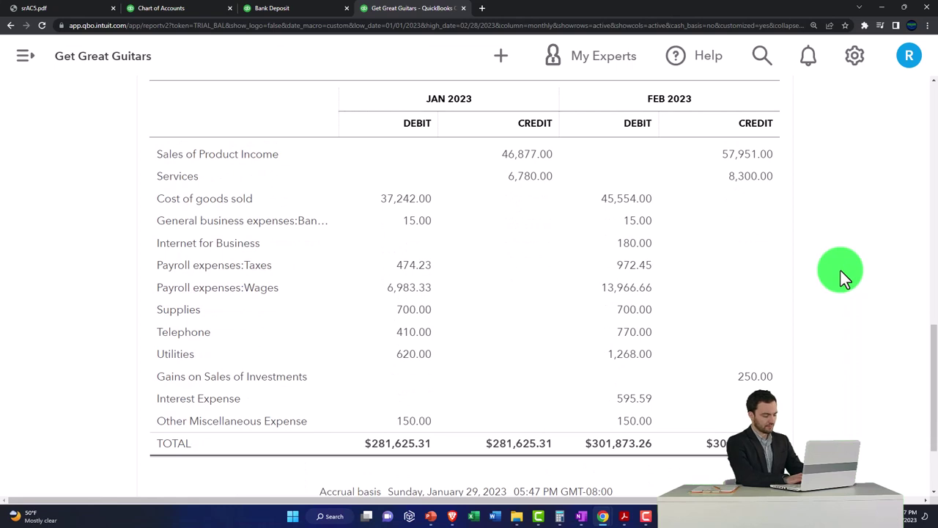